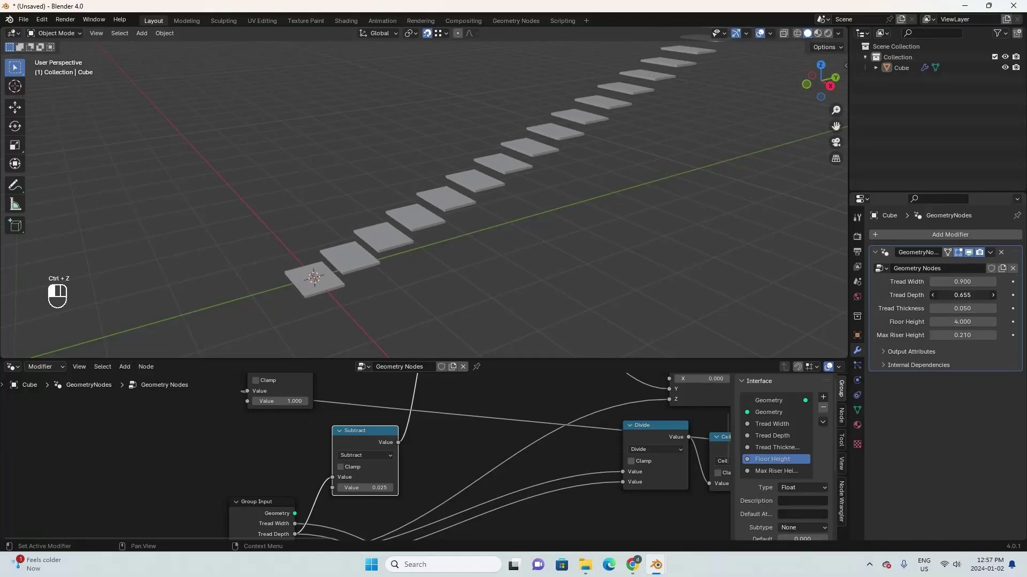
# - Try a different tread depth on the procedural staircase and undo the change
pyautogui.moveTo(962, 295); pyautogui.dragTo(941, 295)
pyautogui.scroll(-4, 547, 287)
pyautogui.scroll(5, 470, 230)
pyautogui.scroll(-4, 466, 243)
pyautogui.hotkey('ctrl', 'z')
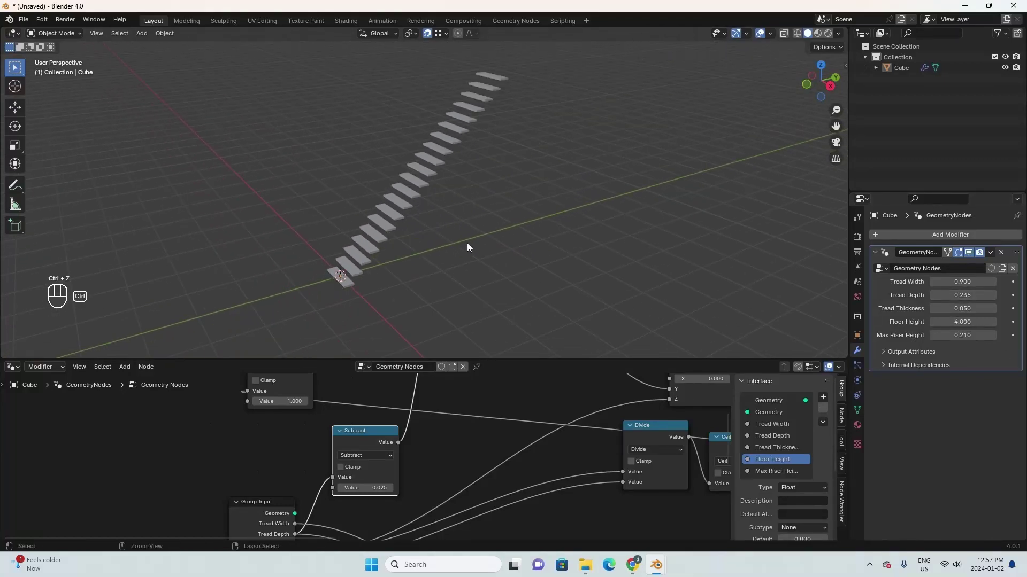
# - Set the procedural staircase's floor height to 3 in its Geometry Nodes modifier
pyautogui.scroll(3, 429, 264)
pyautogui.click(962, 322)
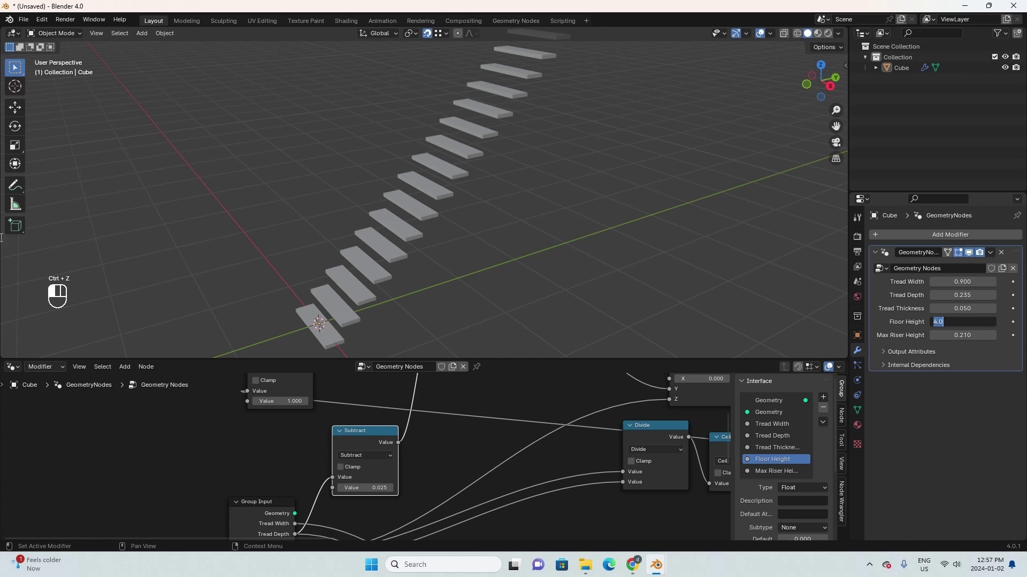
pyautogui.click(533, 220)
pyautogui.scroll(-3, 522, 228)
pyautogui.keyDown('shift'); pyautogui.moveTo(479, 232); pyautogui.dragTo(527, 252, button='middle'); pyautogui.keyUp('shift')
pyautogui.scroll(1, 528, 252)
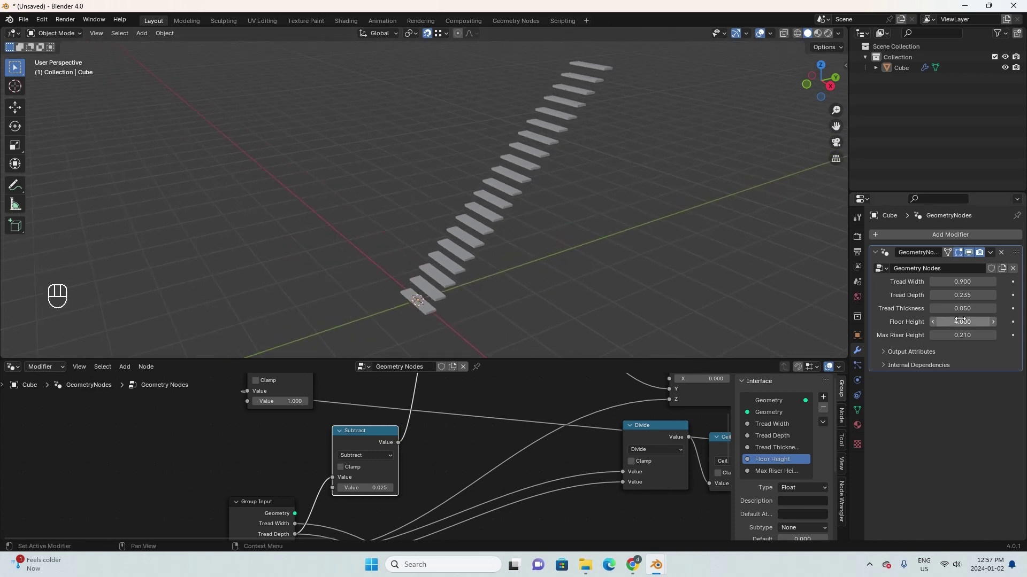
pyautogui.click(960, 321)
pyautogui.write('3')
pyautogui.press('Return')
pyautogui.keyDown('shift'); pyautogui.moveTo(465, 260); pyautogui.dragTo(535, 299, button='middle'); pyautogui.keyUp('shift')
pyautogui.scroll(-3, 540, 477)
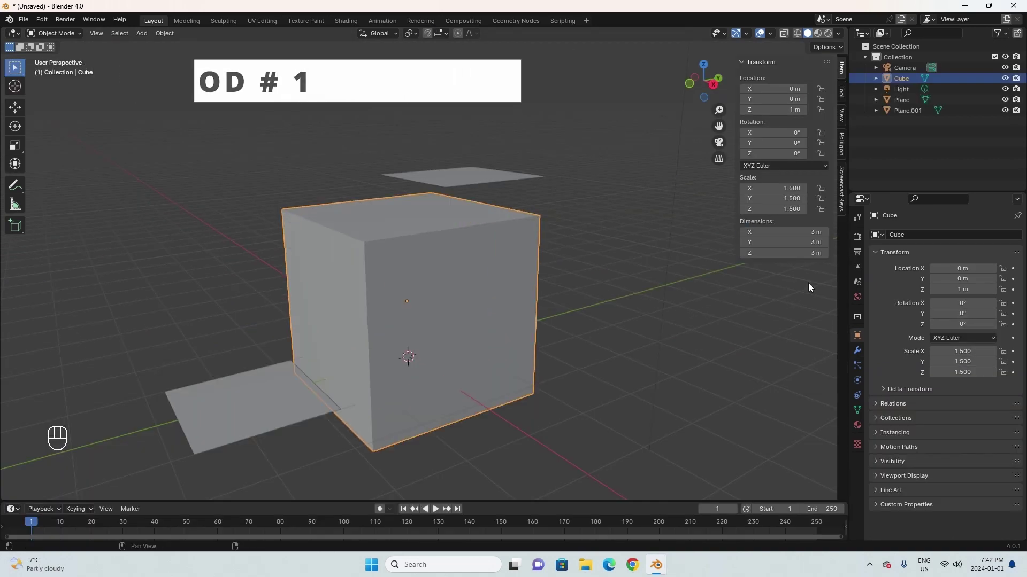
# - Set the cube's X dimension to 1.1 m
pyautogui.moveTo(766, 248); pyautogui.dragTo(409, 372, button='middle')
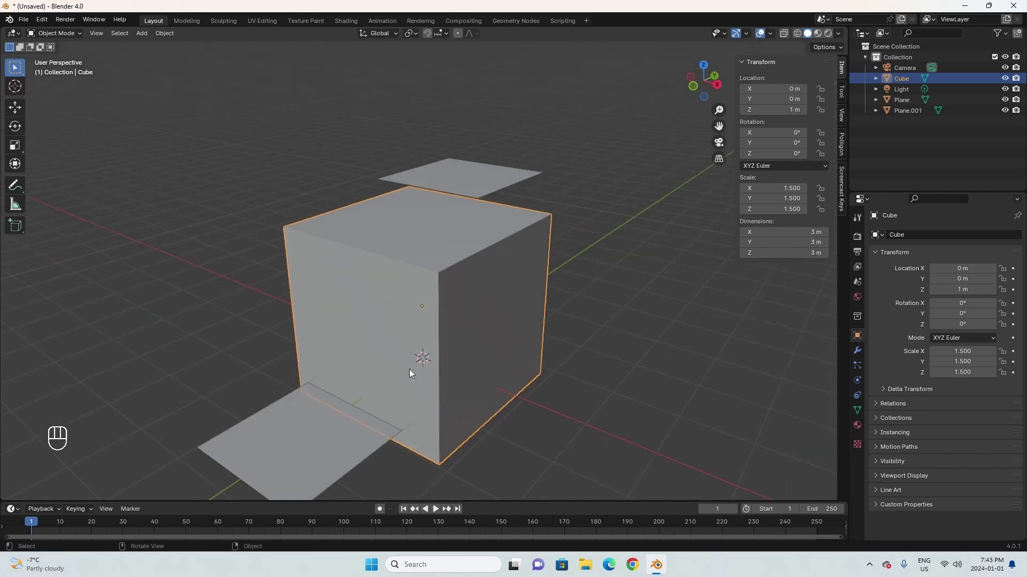
pyautogui.moveTo(478, 365); pyautogui.dragTo(406, 385, button='middle')
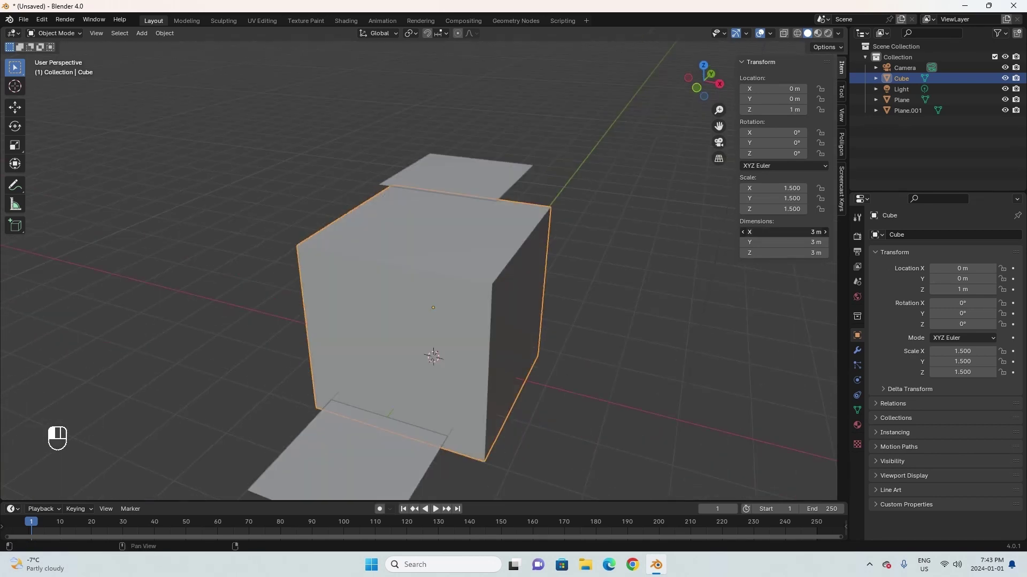
pyautogui.press('Return')
pyautogui.moveTo(477, 316); pyautogui.dragTo(426, 329, button='middle')
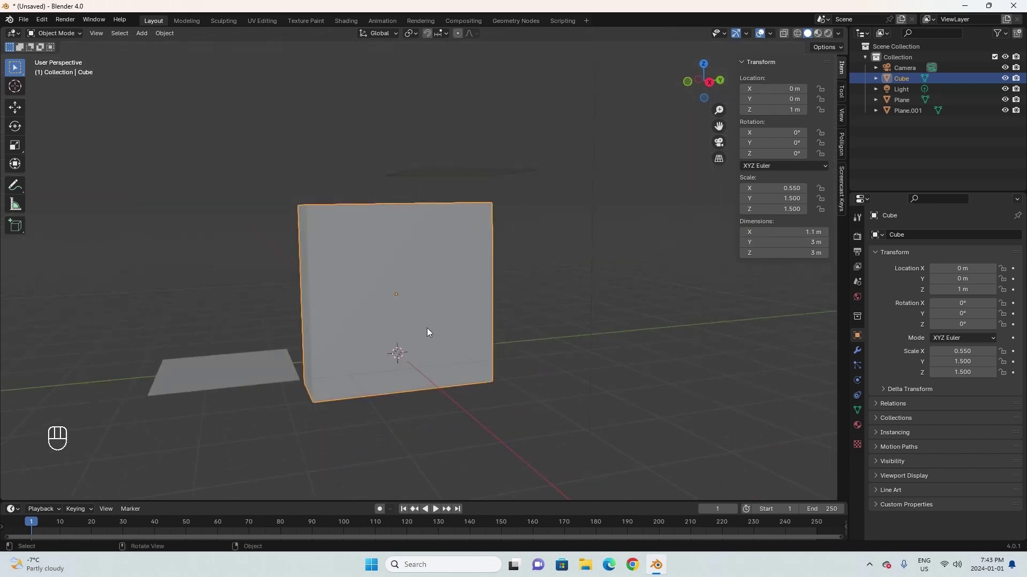
# - Bevel the cube's upper edge on the side of the lower landing by about 4.41 m, forming a full ramp
pyautogui.press('Tab')
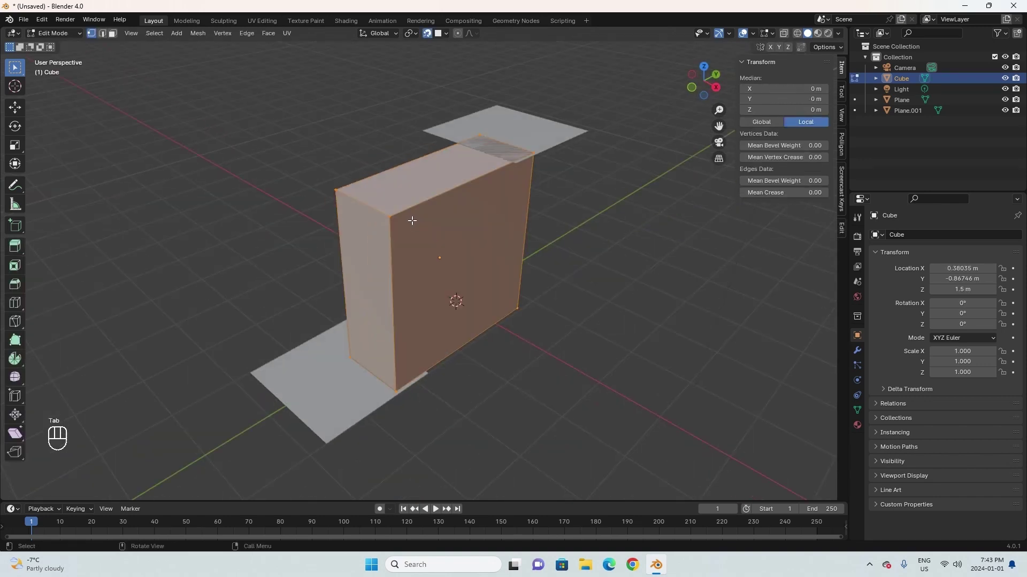
pyautogui.press('2')
pyautogui.click(412, 221)
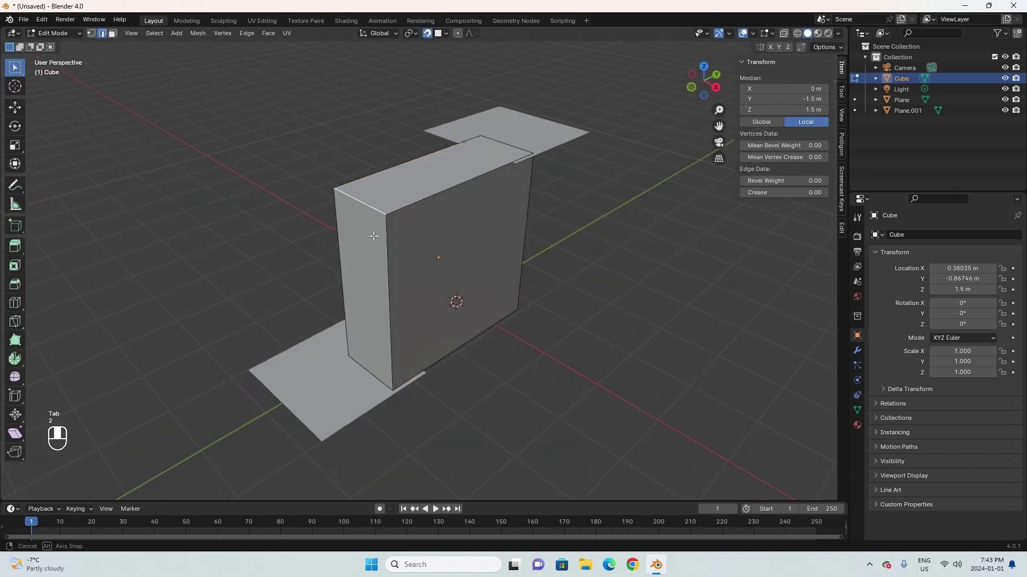
pyautogui.moveTo(411, 221); pyautogui.dragTo(406, 236, button='middle')
pyautogui.hotkey('ctrl', 'b')
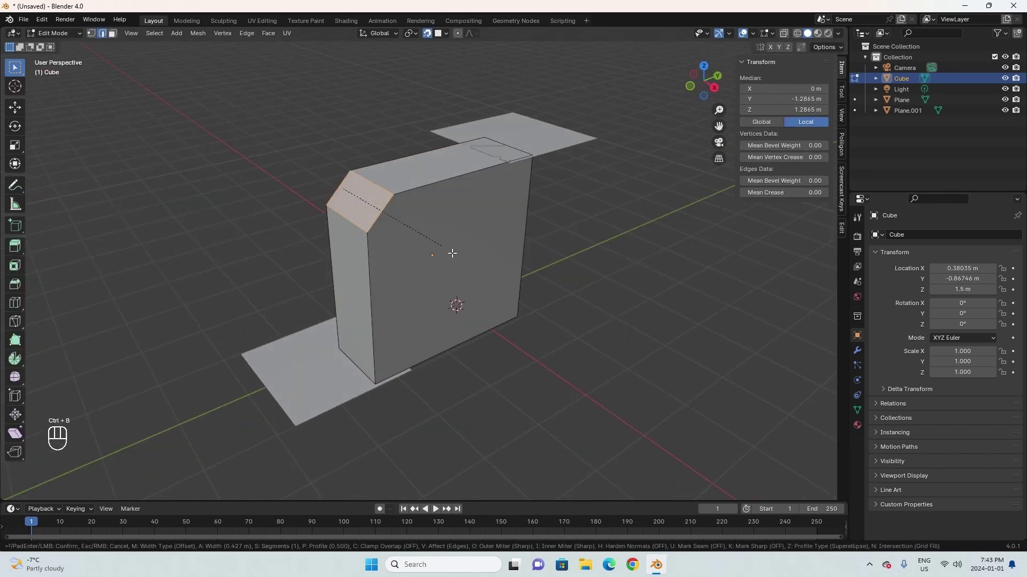
pyautogui.click(739, 303)
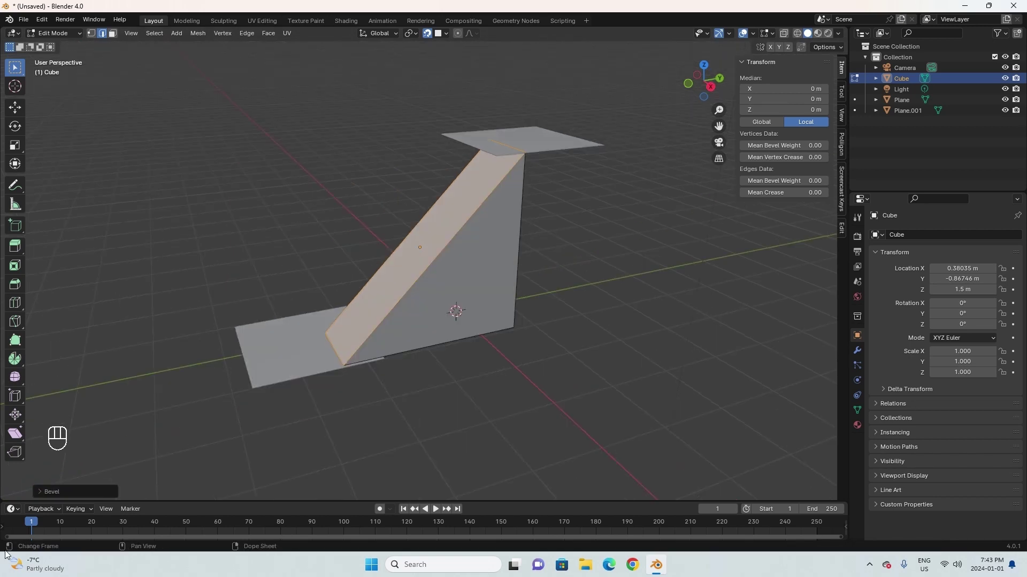
# - Switch the bevel's profile type to Custom and choose the Steps preset
pyautogui.click(41, 491)
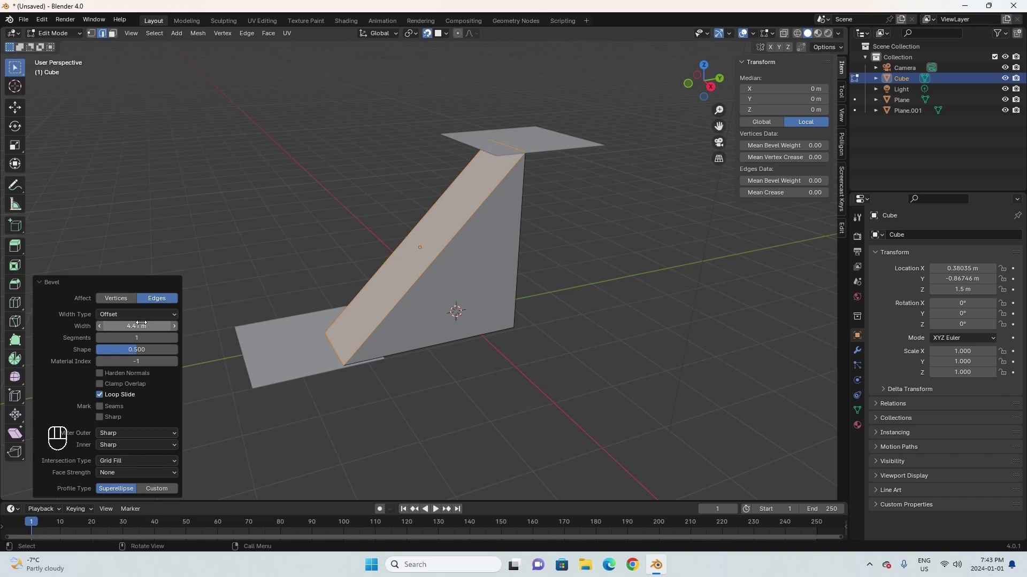
pyautogui.click(155, 488)
pyautogui.click(69, 311)
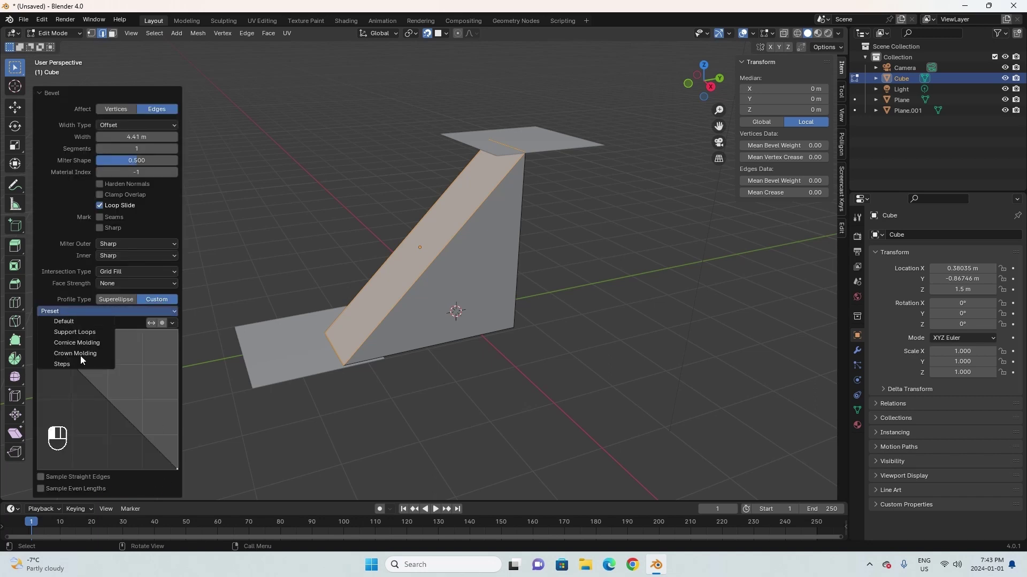
pyautogui.click(72, 364)
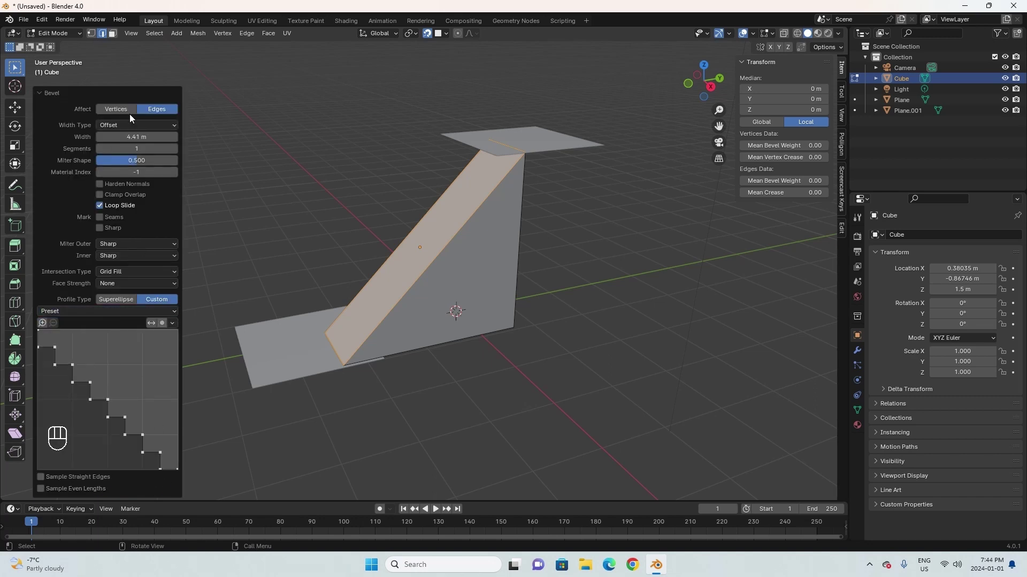
# - Set the bevel's segment count to 33
pyautogui.click(137, 150)
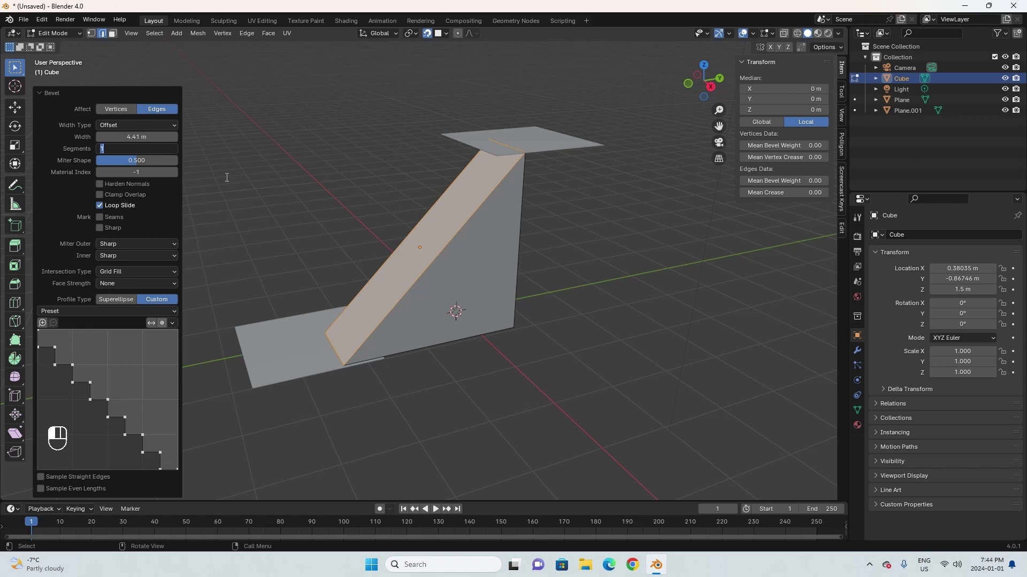
pyautogui.write('3')
pyautogui.press('Return')
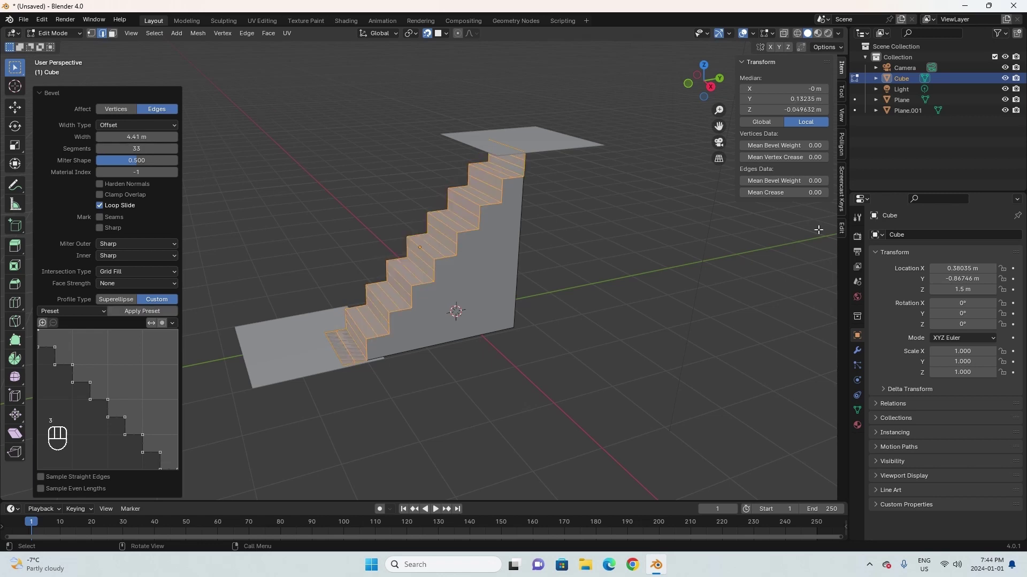
pyautogui.moveTo(818, 229); pyautogui.dragTo(199, 316, button='middle')
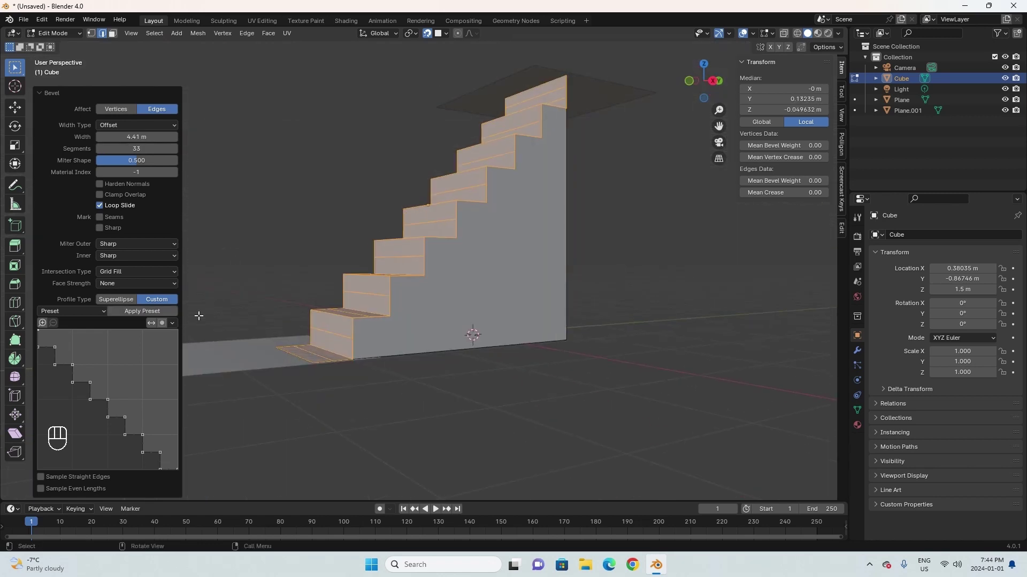
# - Reset the bevel's custom profile to the Default preset and reapply the Steps preset to match the segment count
pyautogui.click(97, 312)
pyautogui.click(68, 321)
pyautogui.click(92, 311)
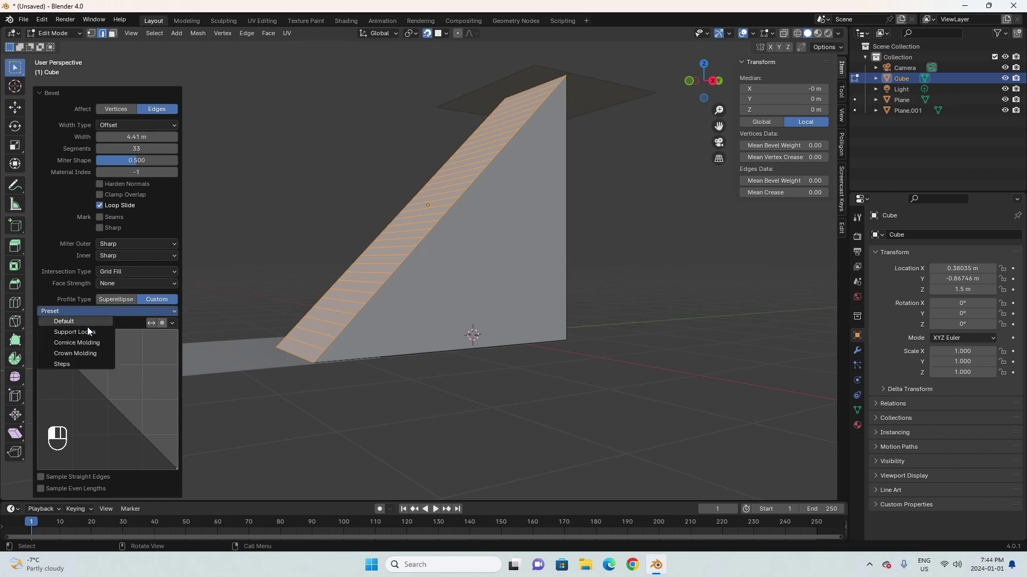
pyautogui.click(62, 364)
# - Delete the block's bottom and back faces so only the stepped surface between the landings remains
pyautogui.press('x')
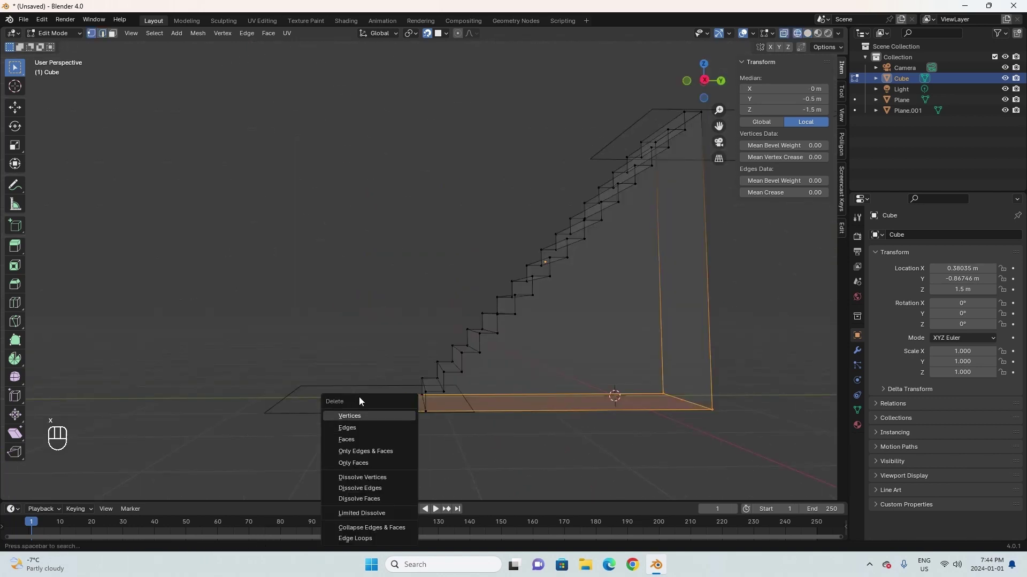
pyautogui.click(355, 442)
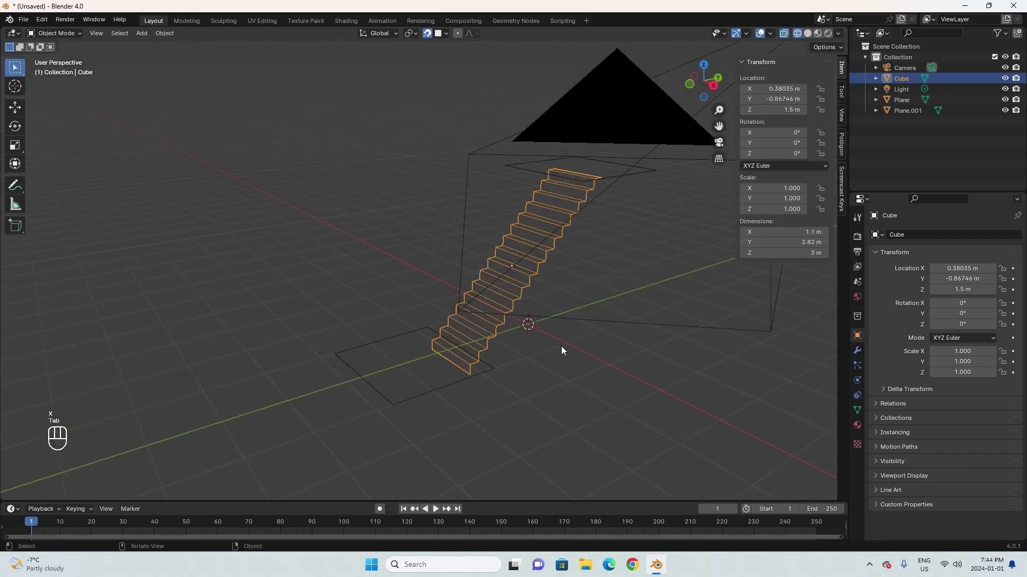
pyautogui.moveTo(561, 345); pyautogui.dragTo(489, 316, button='middle')
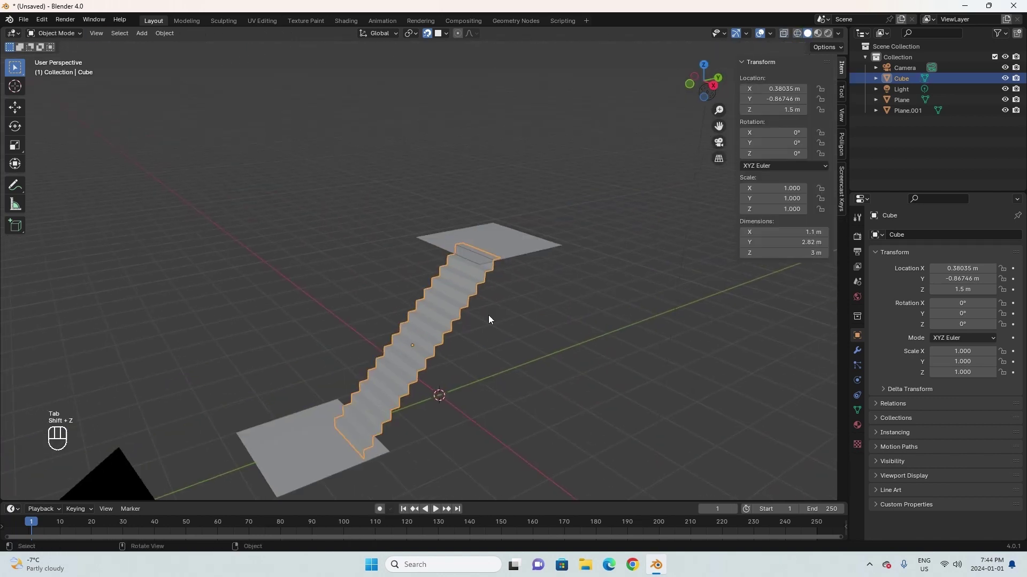
pyautogui.scroll(6, 489, 315)
pyautogui.scroll(-4, 402, 298)
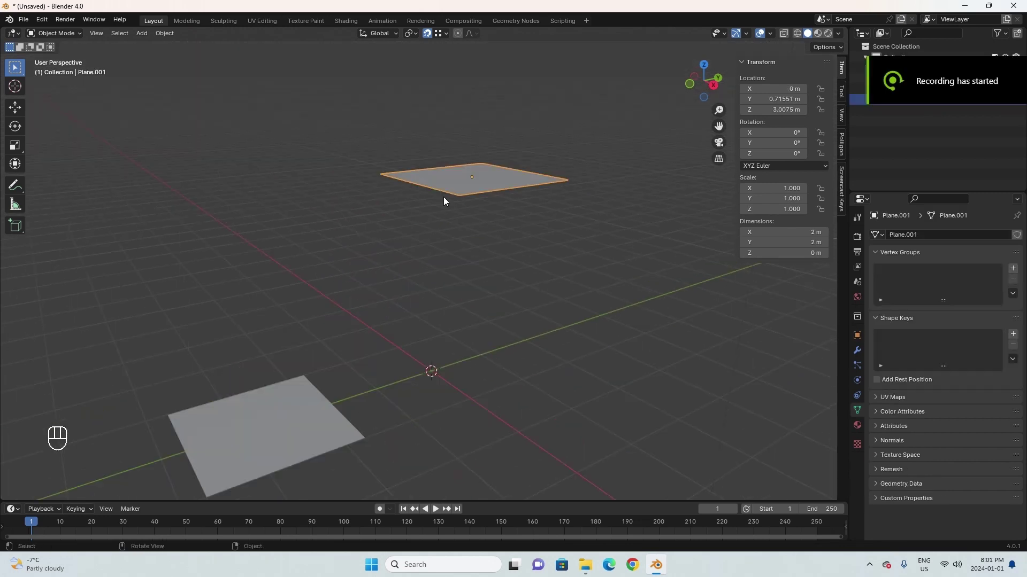
# - Extrude the upper landing's front edge straight down 3.0075 m to ground level
pyautogui.press('Tab')
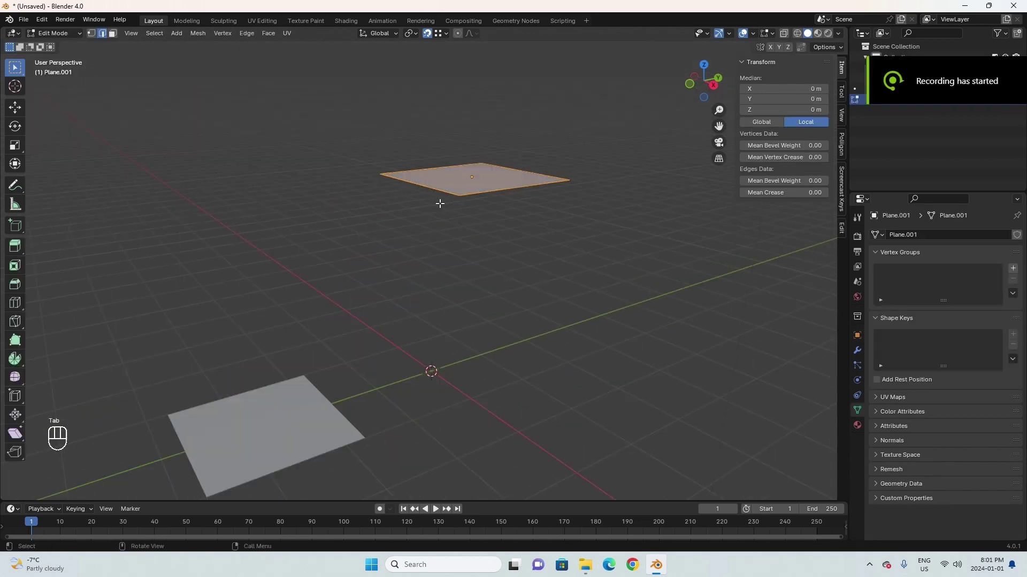
pyautogui.press('e')
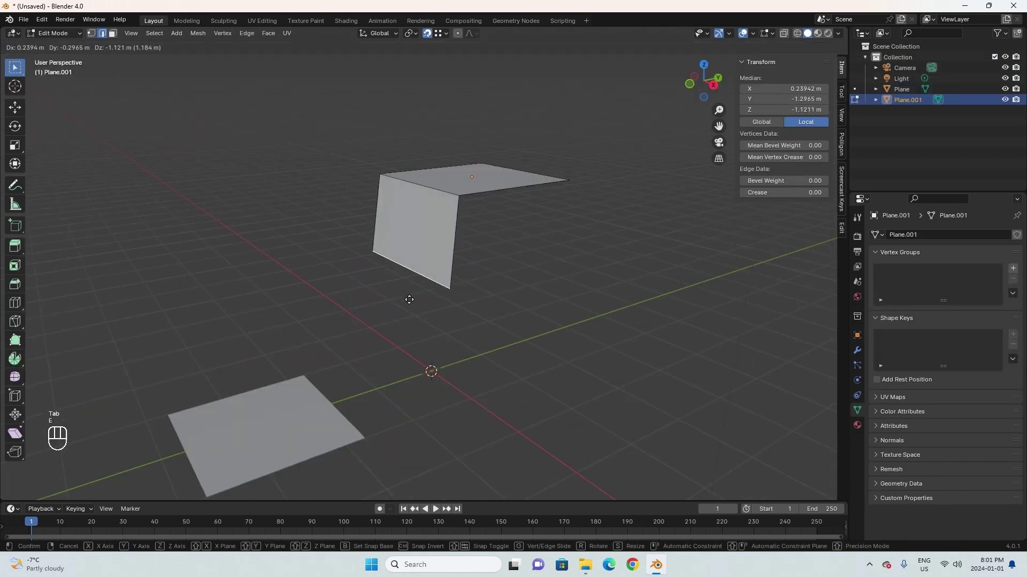
pyautogui.click(367, 440)
pyautogui.scroll(3, 368, 441)
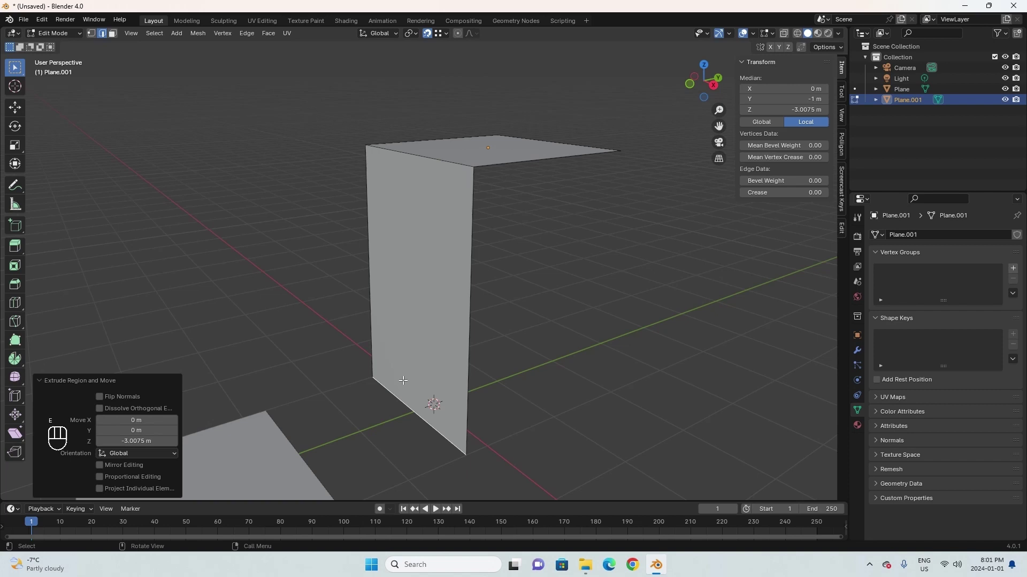
pyautogui.press('Tab')
pyautogui.moveTo(486, 366); pyautogui.dragTo(459, 227, button='middle')
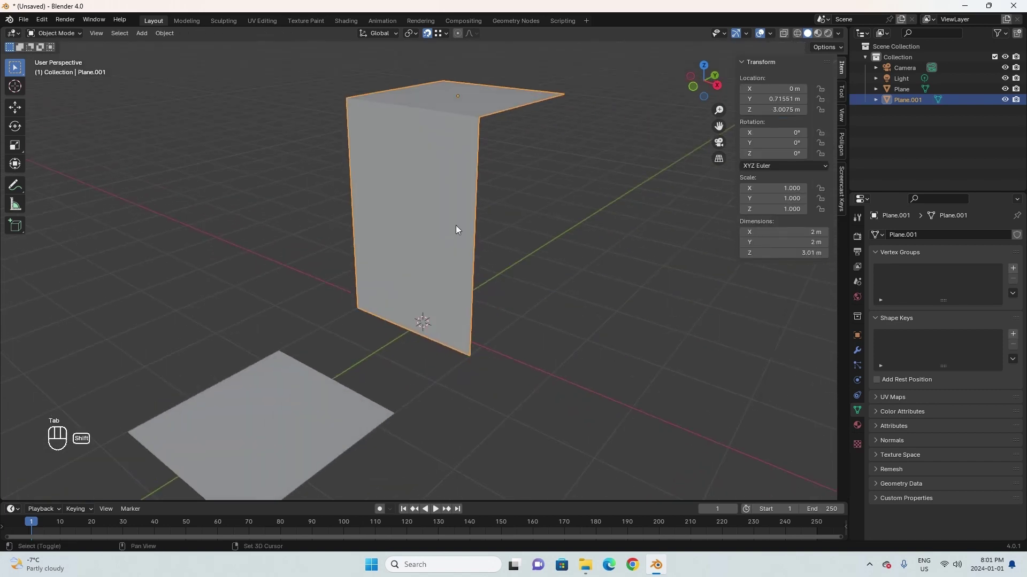
# - Add 15 evenly spaced horizontal loop cuts to the vertical face below the upper landing
pyautogui.press('Tab')
pyautogui.hotkey('ctrl', 'r')
pyautogui.scroll(5, 470, 262)
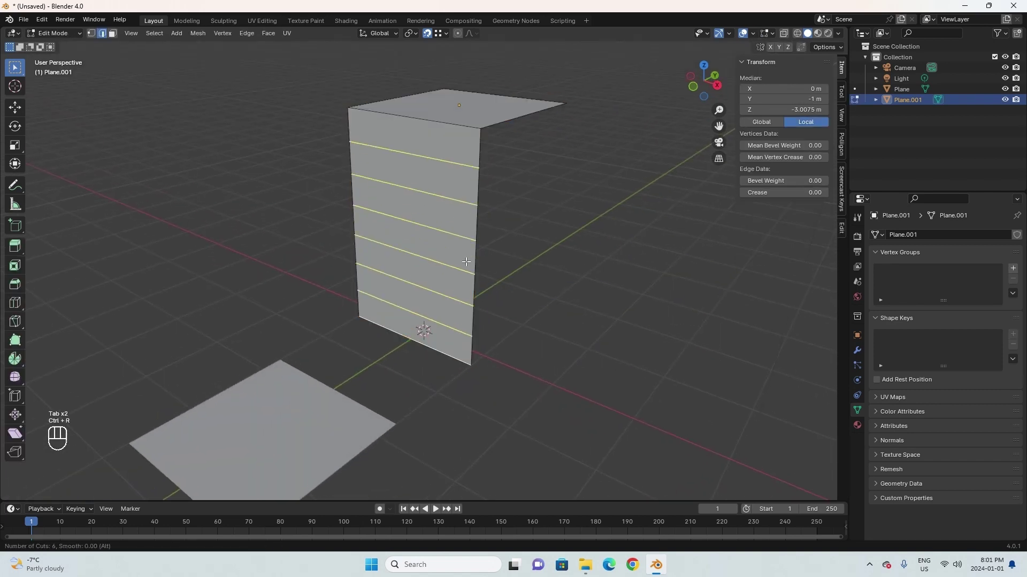
pyautogui.scroll(1, 466, 262)
pyautogui.click(463, 265)
pyautogui.rightClick(458, 267)
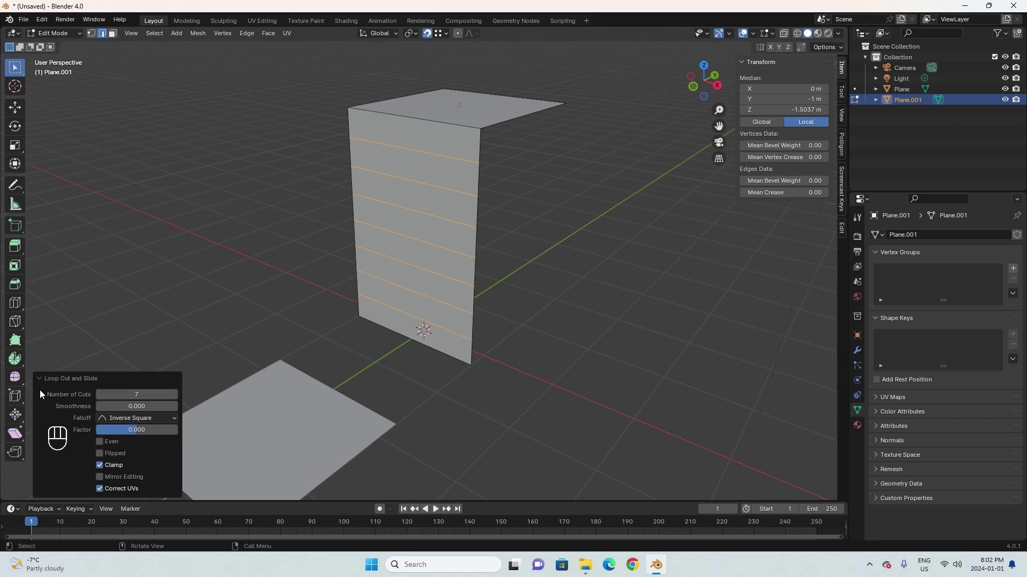
pyautogui.click(137, 394)
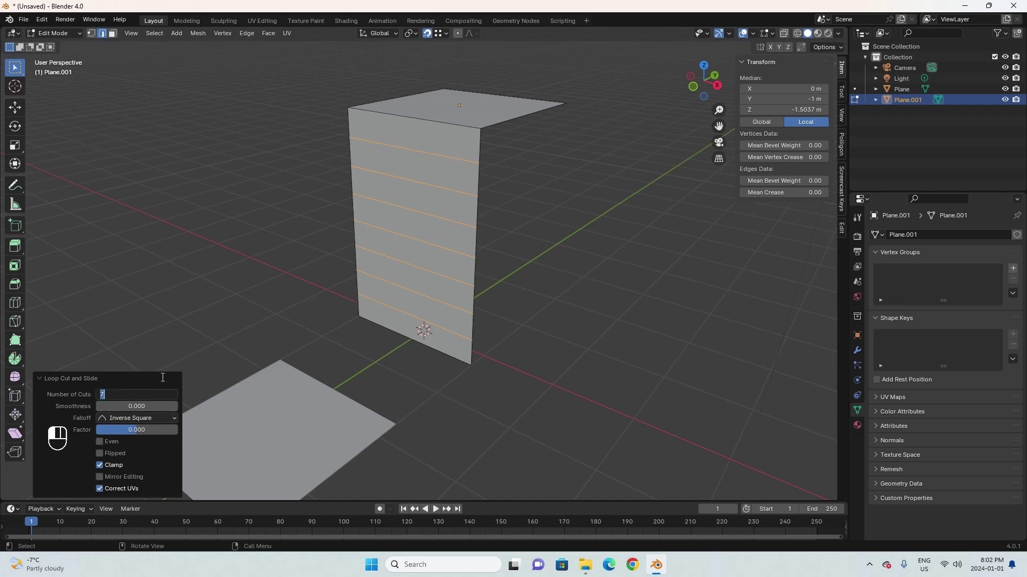
pyautogui.write('15')
pyautogui.press('Return')
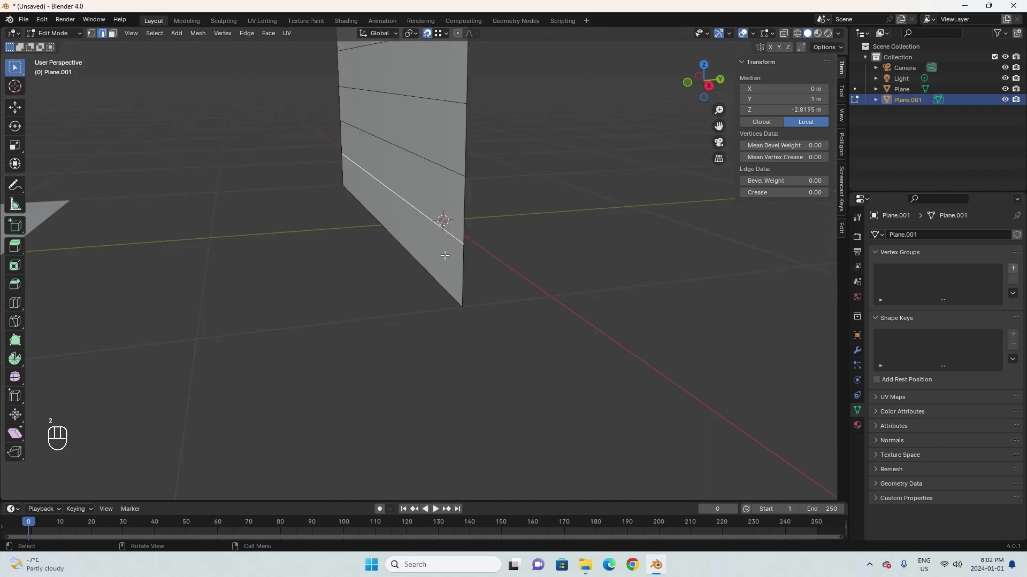
# - Extrude the lowest cut edge 0.325 m outward along Y for the tread and 0.025 m down for its front lip
pyautogui.press('e')
pyautogui.press('y')
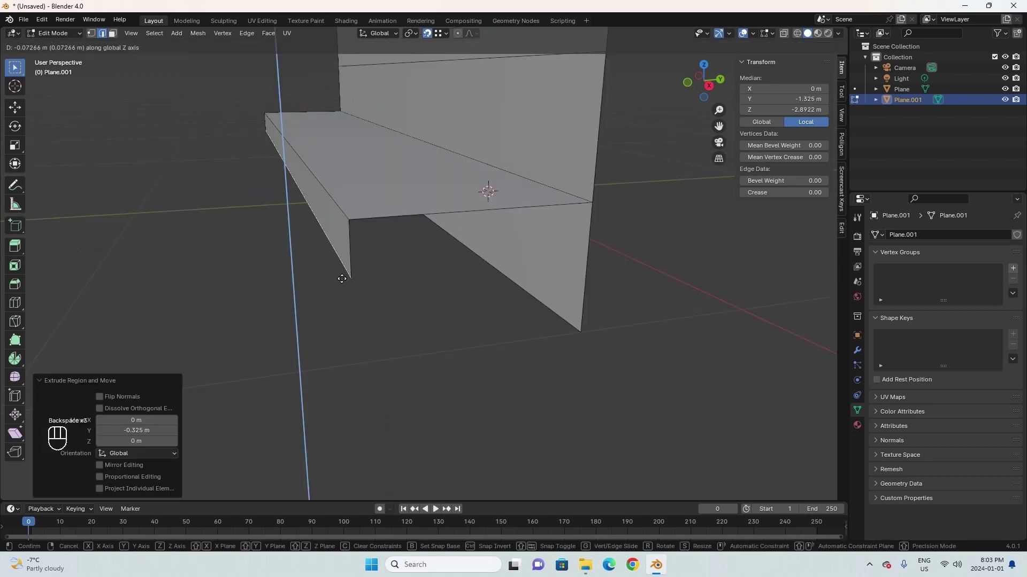
pyautogui.press('BackSpace')
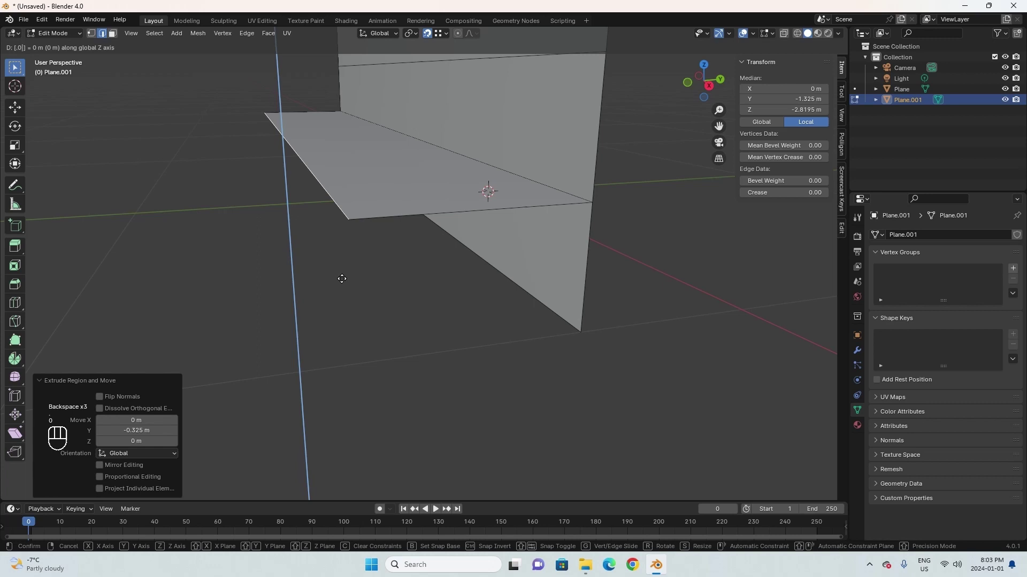
pyautogui.write('25')
pyautogui.press('Return')
# - Extrude the lip's lower edge 0.025 m back along Y and extrude it again along Z for the riser
pyautogui.write('ey')
pyautogui.write('.025')
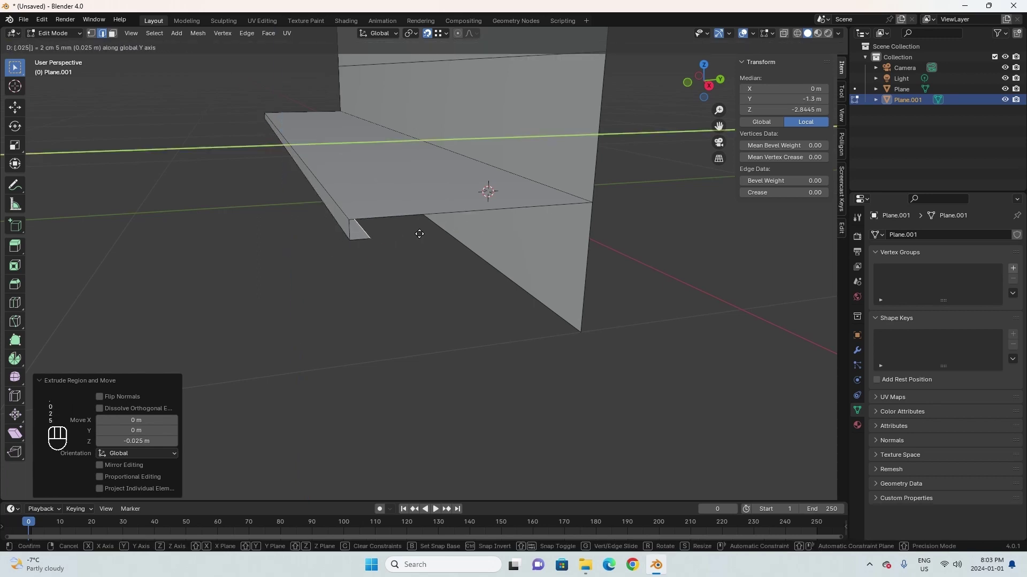
pyautogui.press('Return')
pyautogui.press('e')
pyautogui.press('z')
pyautogui.rightClick(397, 253)
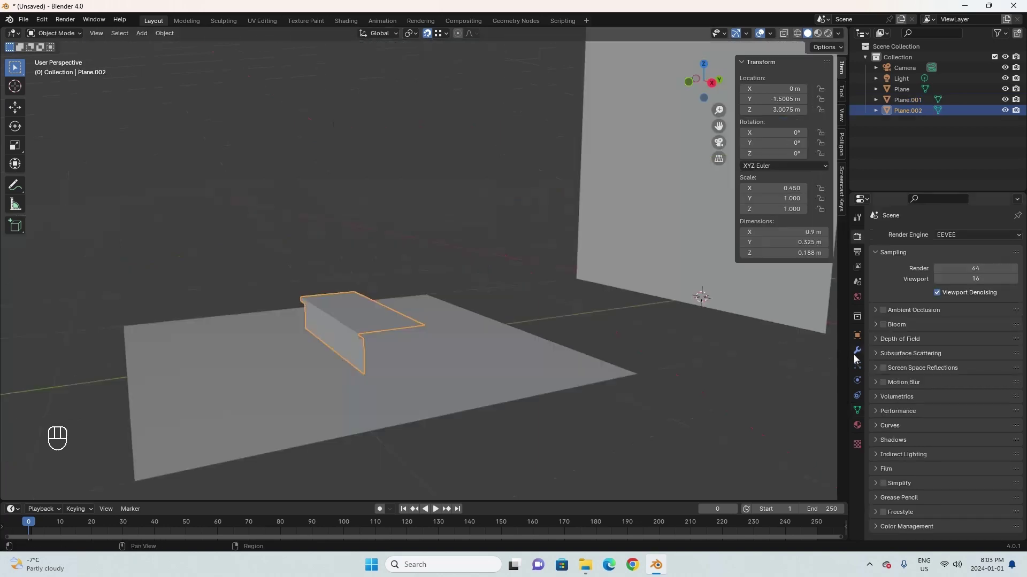
# - Add an Array modifier to the single step with Relative Offset disabled and Constant Offset enabled
pyautogui.click(965, 230)
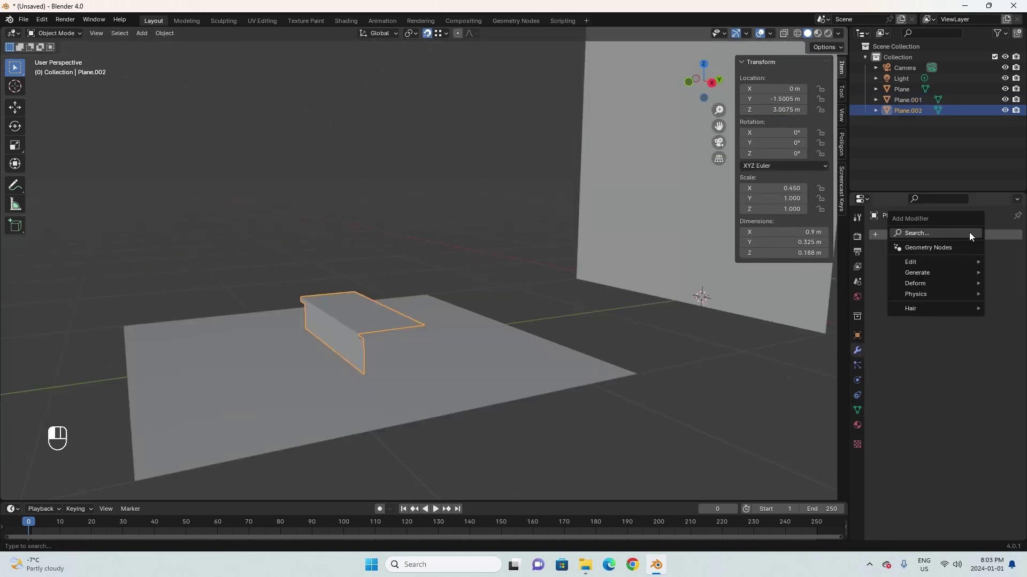
pyautogui.write('ara')
pyautogui.click(832, 249)
pyautogui.click(892, 298)
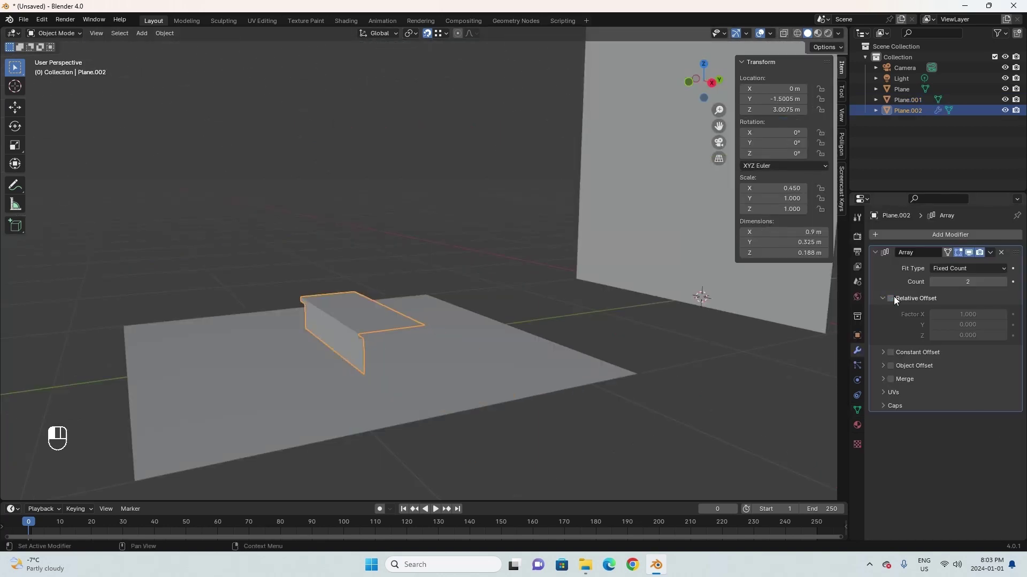
pyautogui.click(890, 353)
# - Make a linked duplicate of the step and place it about 0.75 m away along negative Y
pyautogui.scroll(-3, 425, 362)
pyautogui.hotkey('alt', 'd')
pyautogui.press('x')
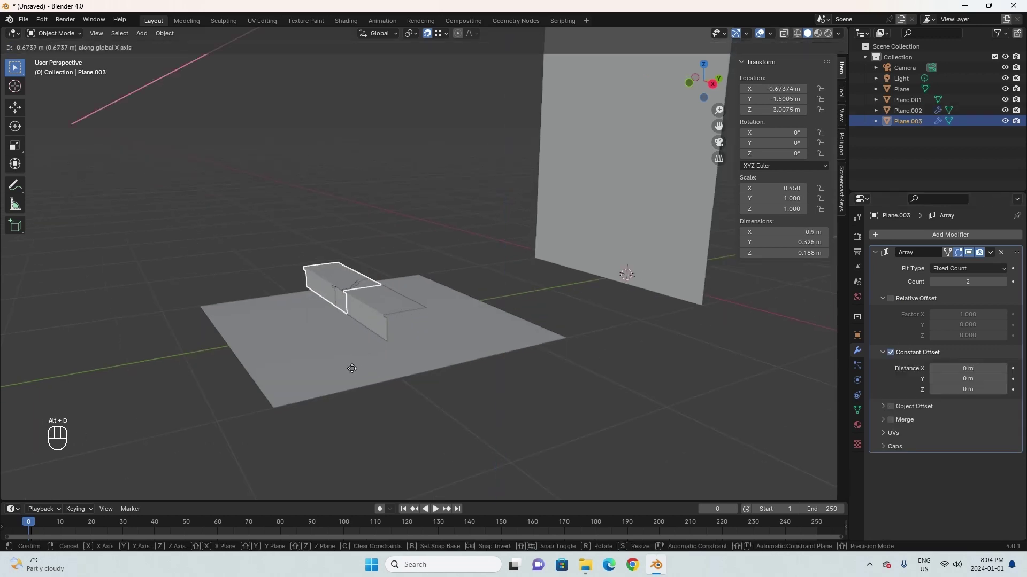
pyautogui.press('y')
pyautogui.click(348, 360)
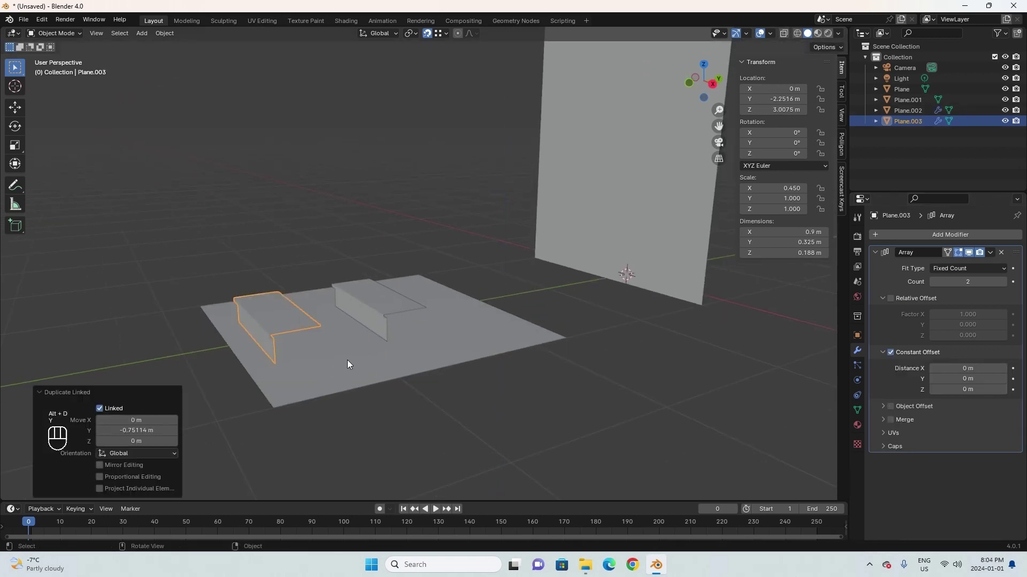
# - Set the original step's array constant offset in Z to 0.188 m
pyautogui.scroll(2, 409, 352)
pyautogui.moveTo(408, 352); pyautogui.dragTo(470, 290, button='middle')
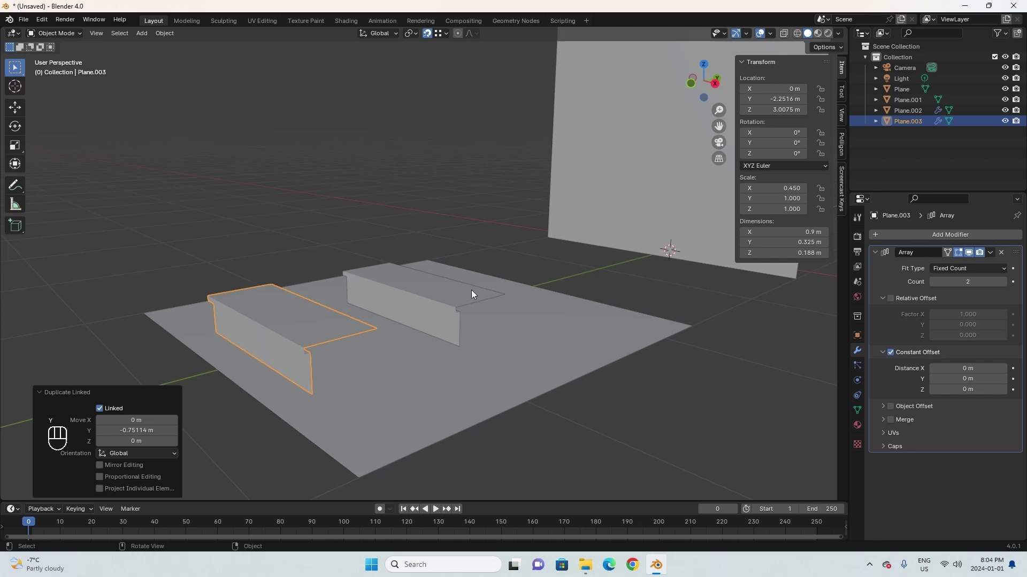
pyautogui.click(446, 295)
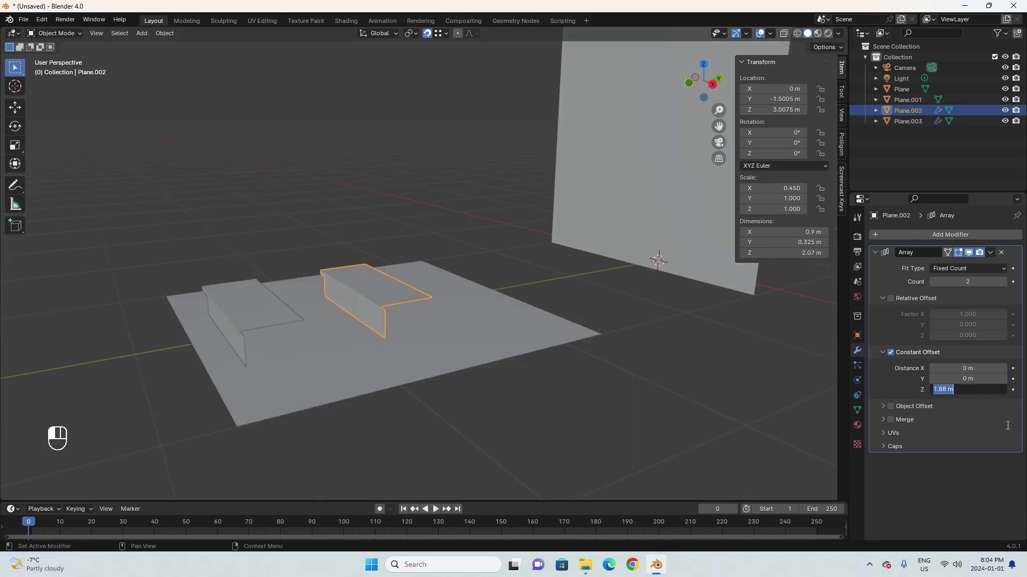
pyautogui.write('8')
pyautogui.press('Return')
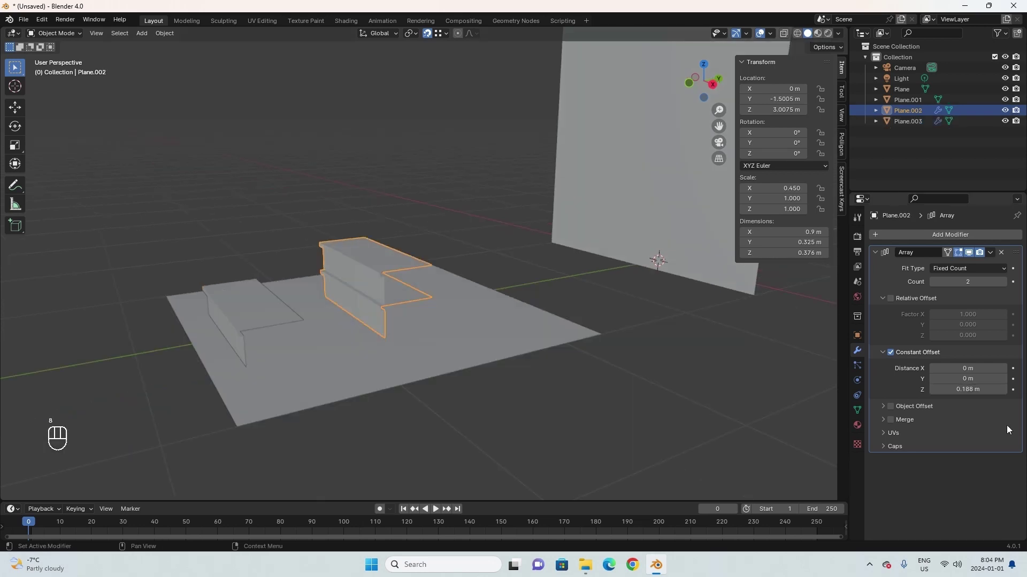
# - Set the original step's array constant offset in Y to 0.3 m and its count to 16
pyautogui.scroll(3, 474, 323)
pyautogui.scroll(-3, 283, 335)
pyautogui.click(287, 339)
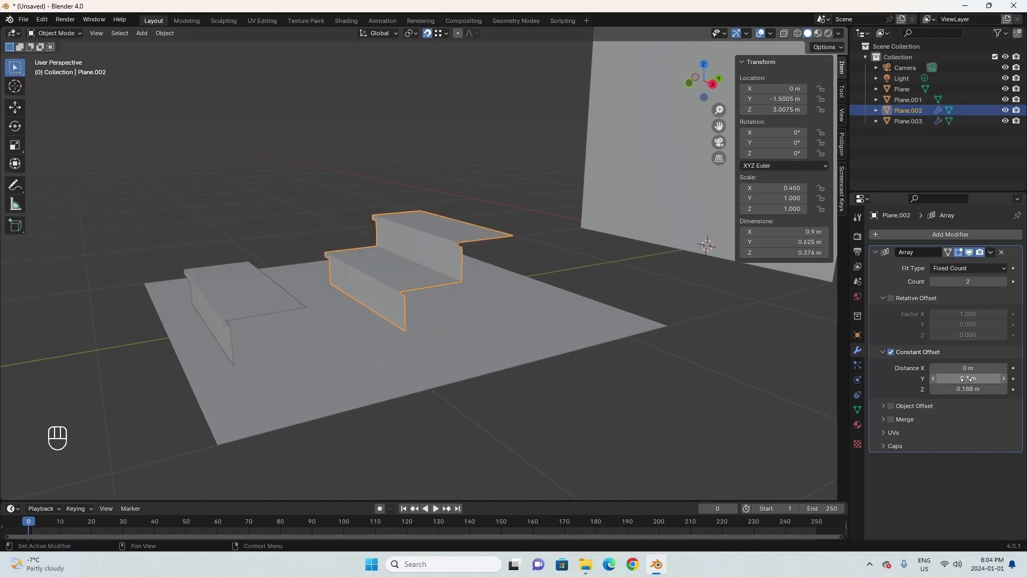
pyautogui.scroll(-5, 495, 326)
pyautogui.moveTo(494, 326)
pyautogui.mouseDown(button='middle')
pyautogui.moveTo(490, 298)
pyautogui.moveTo(487, 331)
pyautogui.mouseUp(button='middle')
pyautogui.click(972, 284)
pyautogui.write('16')
pyautogui.press('Return')
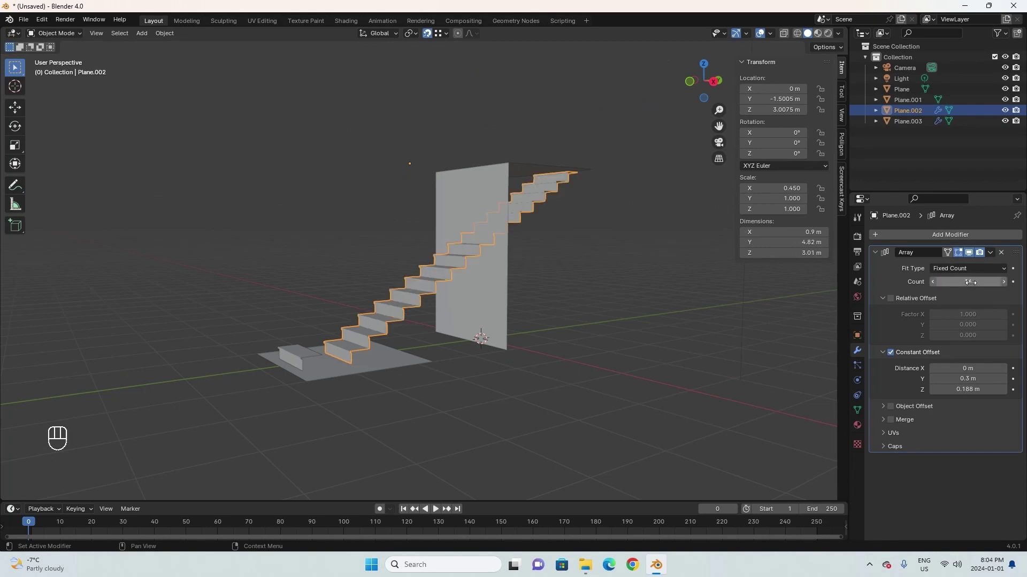
# - Move the rear tread edge of the linked duplicate back along Y so the step is 0.225 m deep overall
pyautogui.moveTo(681, 94); pyautogui.dragTo(345, 236, button='middle')
pyautogui.scroll(2, 306, 260)
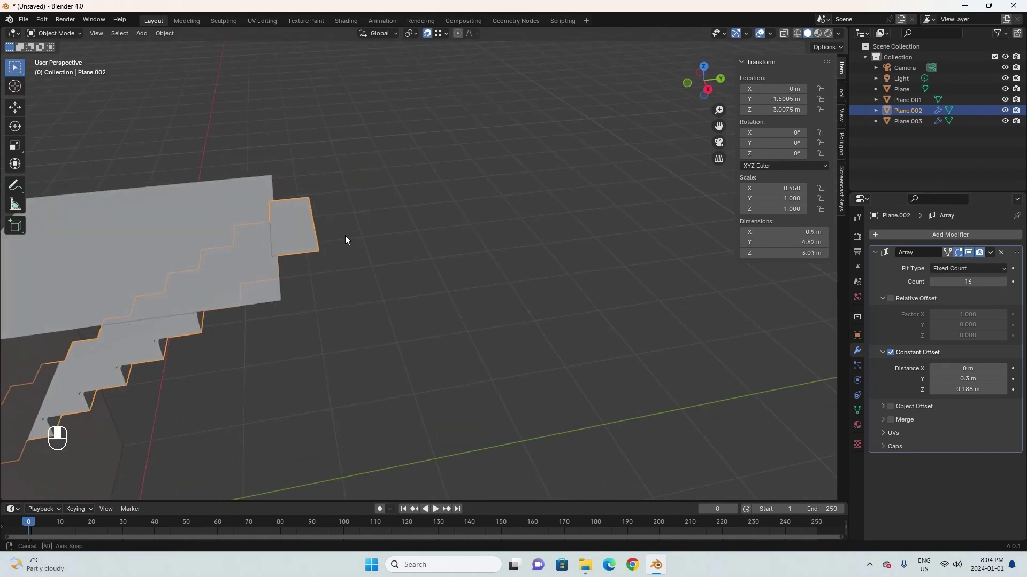
pyautogui.scroll(-4, 345, 237)
pyautogui.click(255, 264)
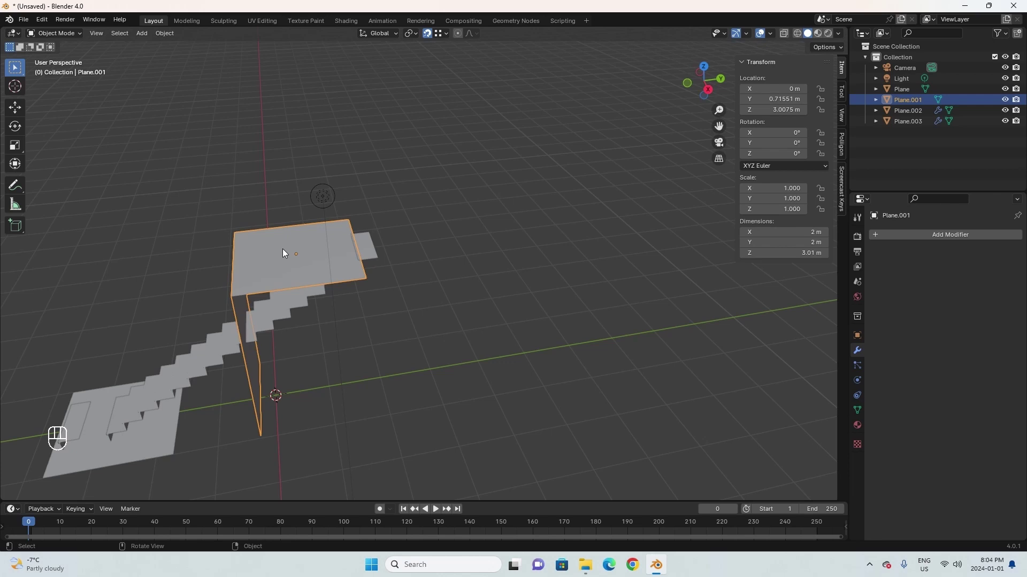
pyautogui.moveTo(283, 251); pyautogui.dragTo(83, 325, button='middle')
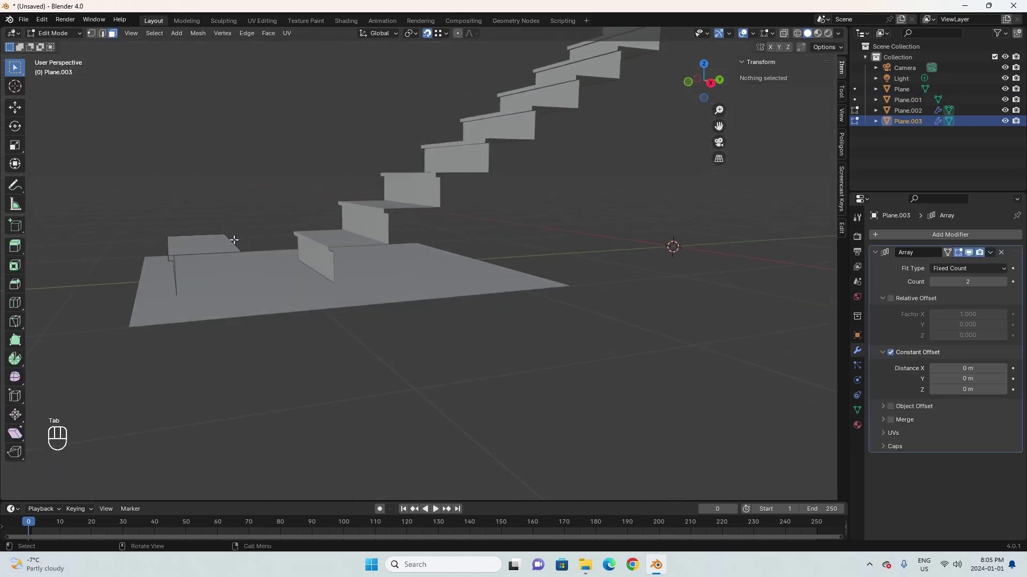
pyautogui.click(231, 243)
pyautogui.press('g')
pyautogui.press('y')
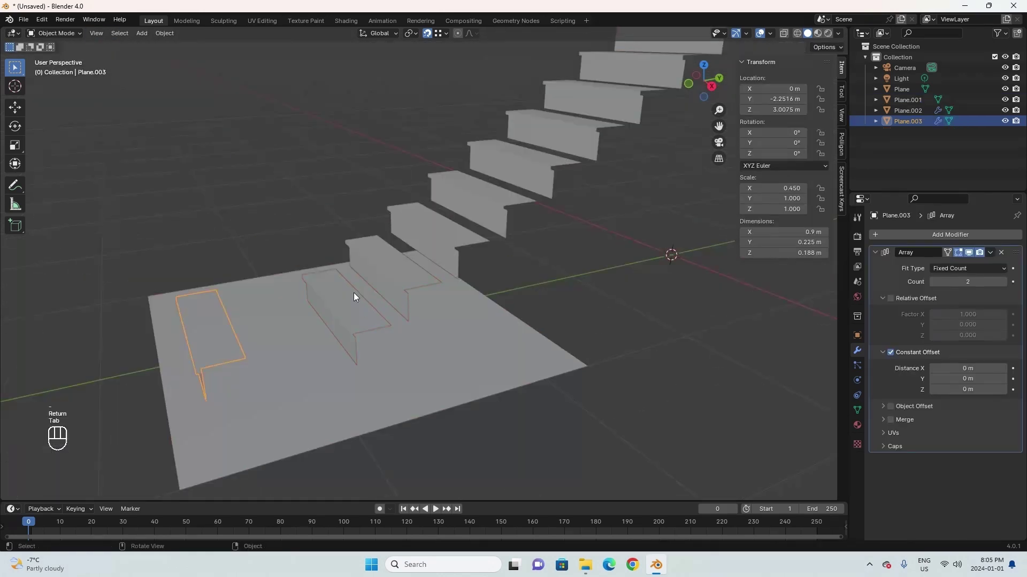
pyautogui.click(354, 328)
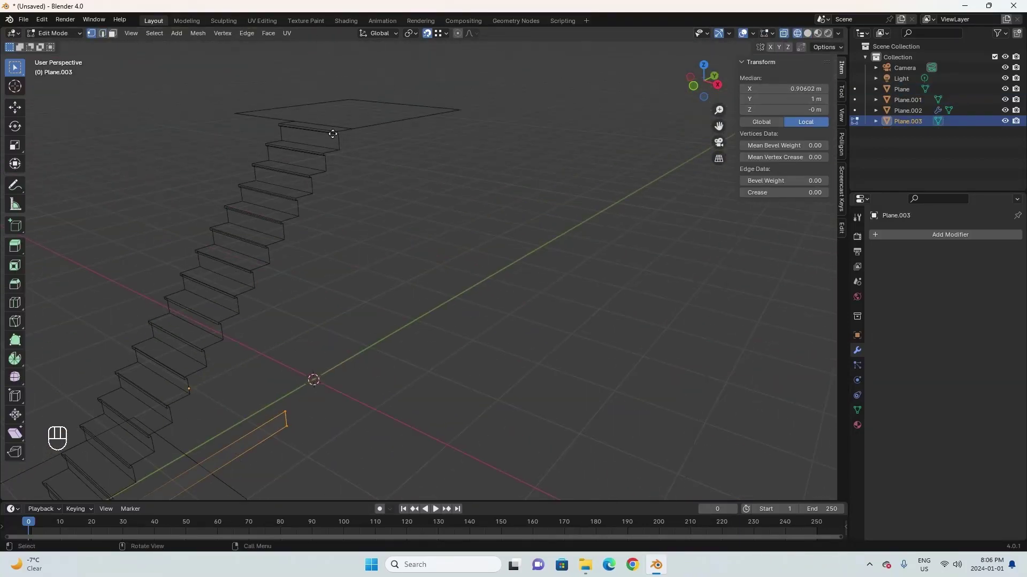
# - Extrude the lower sloping edge of the stair's side board about 0.056 m down along Z
pyautogui.moveTo(314, 378); pyautogui.dragTo(376, 213, button='middle')
pyautogui.click(401, 199)
pyautogui.moveTo(376, 265); pyautogui.dragTo(201, 251, button='middle')
pyautogui.keyDown('shift'); pyautogui.click(199, 335); pyautogui.keyUp('shift')
pyautogui.moveTo(240, 323); pyautogui.dragTo(258, 311, button='middle')
pyautogui.press('e')
pyautogui.press('z')
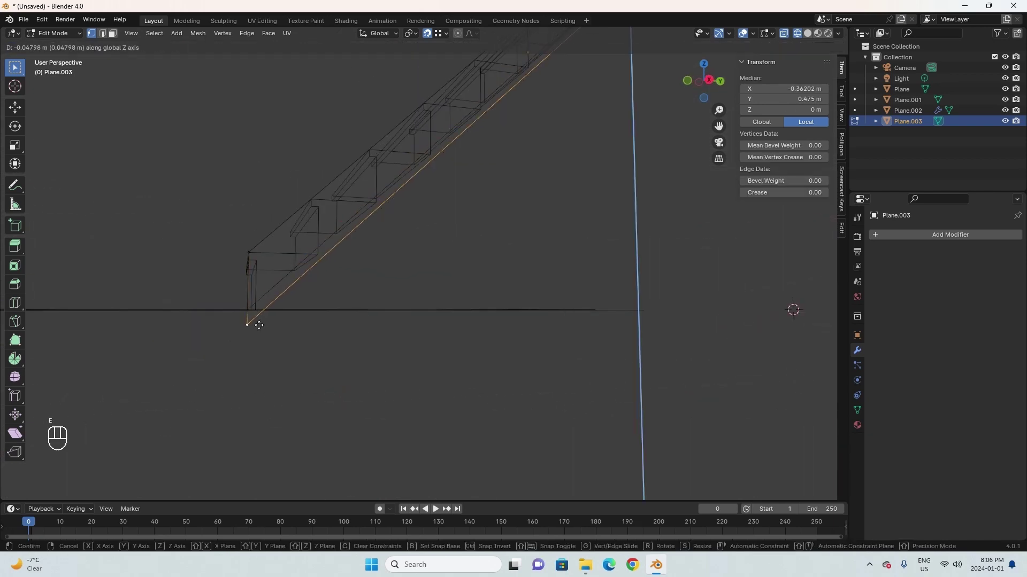
pyautogui.click(258, 325)
# - Cut the side board's bottom tip along Y at floor level with the Knife tool and delete the part below
pyautogui.scroll(6, 280, 339)
pyautogui.press('k')
pyautogui.click(227, 232)
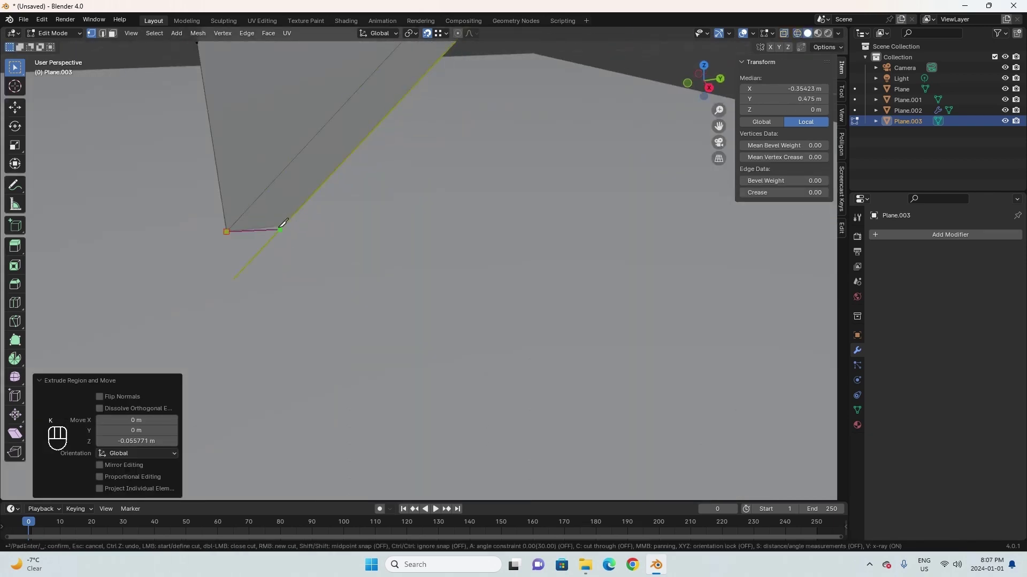
pyautogui.press('y')
pyautogui.click(281, 228)
pyautogui.press('Return')
pyautogui.hotkey('shift', 'z')
pyautogui.press('x')
pyautogui.click(286, 291)
pyautogui.hotkey('shift', 'z')
# - Add a Solidify modifier to the side board with a thickness of -0.025 m
pyautogui.moveTo(299, 299)
pyautogui.mouseDown(button='middle')
pyautogui.moveTo(406, 323)
pyautogui.moveTo(348, 385)
pyautogui.mouseUp(button='middle')
pyautogui.scroll(5, 349, 385)
pyautogui.press('Tab')
pyautogui.click(920, 234)
pyautogui.write('sol')
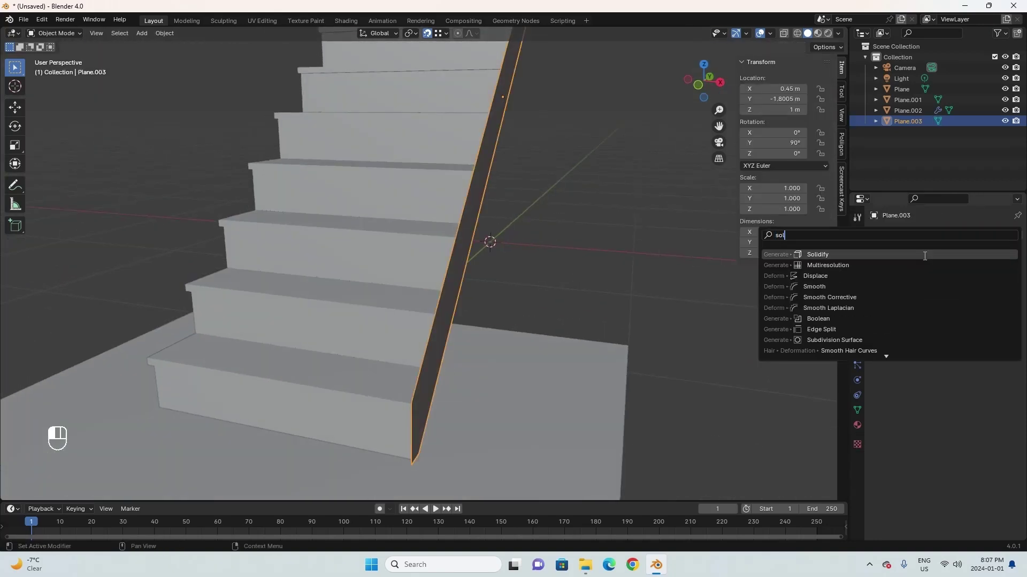
pyautogui.click(925, 256)
pyautogui.scroll(3, 484, 406)
pyautogui.keyDown('shift'); pyautogui.moveTo(484, 406); pyautogui.dragTo(460, 342, button='middle'); pyautogui.keyUp('shift')
pyautogui.click(957, 282)
pyautogui.write('-0.025')
pyautogui.press('Return')
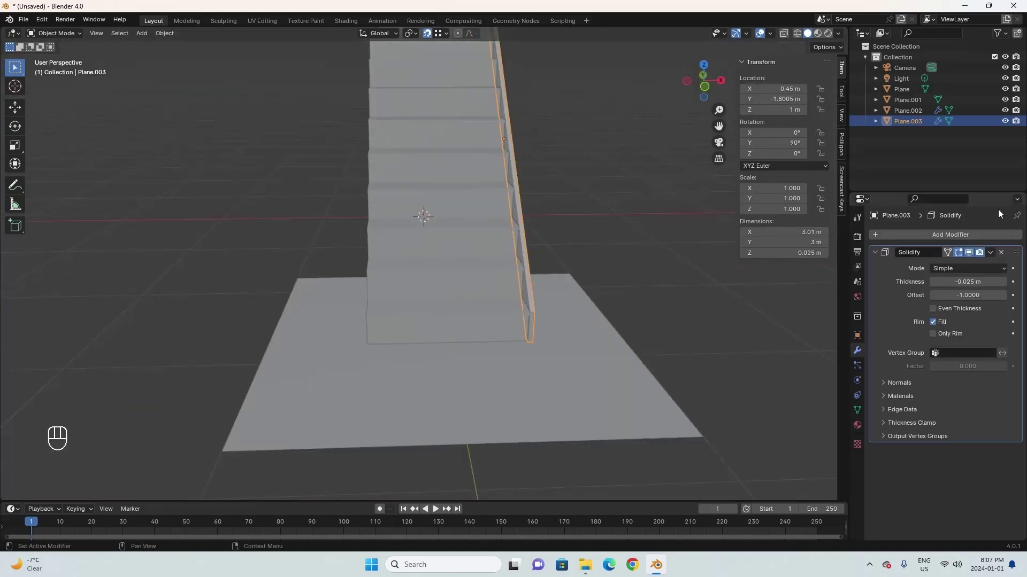
# - Add a Mirror modifier to the side board on the X axis with the stair object Plane.002 as mirror object
pyautogui.click(930, 234)
pyautogui.click(930, 276)
pyautogui.click(1001, 506)
pyautogui.click(481, 210)
pyautogui.click(539, 182)
pyautogui.moveTo(539, 183); pyautogui.dragTo(470, 214, button='middle')
pyautogui.scroll(-2, 376, 302)
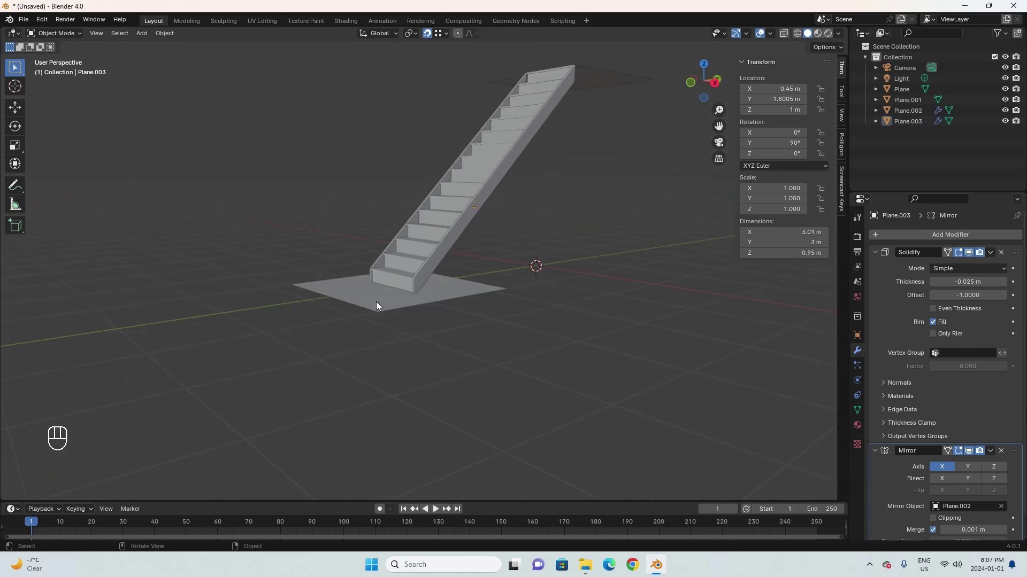
# - Bevel the front lip of the arrayed step's tread by about 0.012 m with 2 segments
pyautogui.moveTo(376, 303); pyautogui.dragTo(432, 239, button='middle')
pyautogui.scroll(6, 432, 240)
pyautogui.moveTo(353, 332); pyautogui.dragTo(396, 329, button='middle')
pyautogui.click(335, 370)
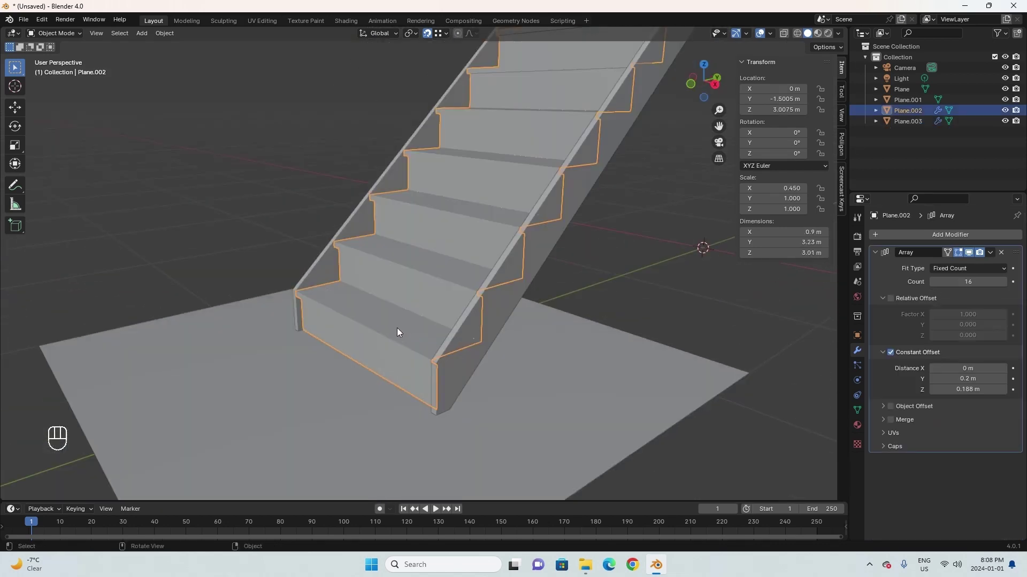
pyautogui.scroll(4, 397, 331)
pyautogui.press('Tab')
pyautogui.scroll(-5, 390, 278)
pyautogui.scroll(6, 374, 283)
pyautogui.press('3')
pyautogui.click(359, 288)
pyautogui.hotkey('ctrl', 'b')
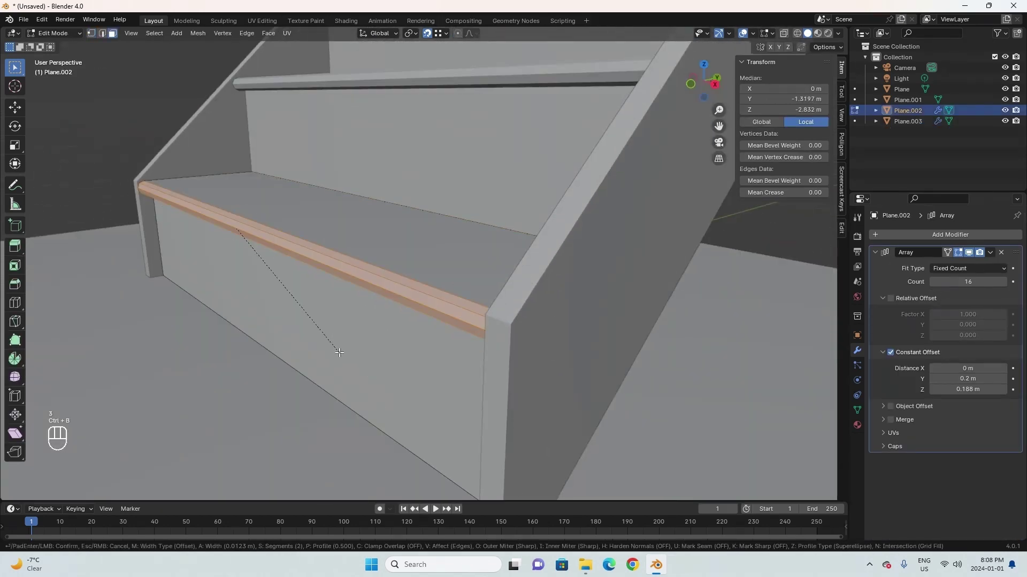
pyautogui.click(343, 351)
pyautogui.press('Tab')
pyautogui.scroll(-8, 366, 307)
pyautogui.moveTo(370, 308); pyautogui.dragTo(460, 305, button='middle')
pyautogui.click(503, 308)
pyautogui.keyDown('shift'); pyautogui.moveTo(506, 310); pyautogui.dragTo(509, 332, button='middle'); pyautogui.keyUp('shift')
pyautogui.scroll(-2, 508, 326)
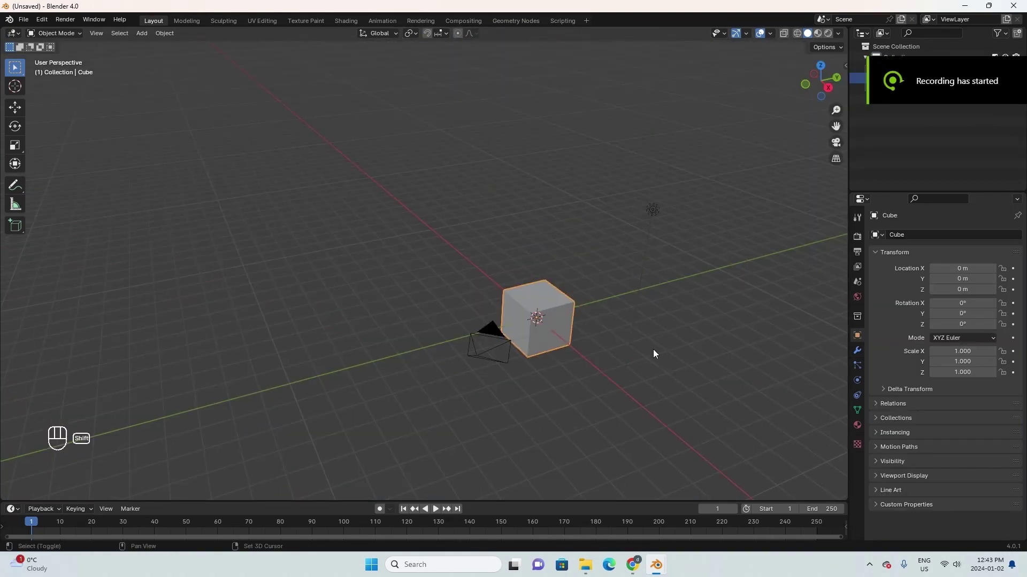
# - Delete the camera and the light from the new default scene
pyautogui.moveTo(653, 349); pyautogui.dragTo(651, 296, button='middle')
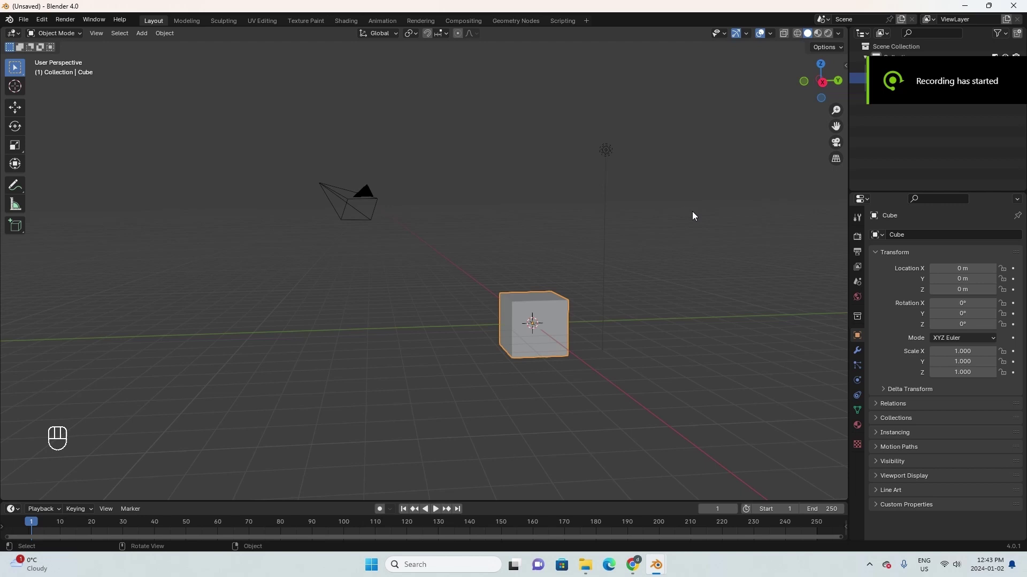
pyautogui.moveTo(690, 207); pyautogui.dragTo(293, 82)
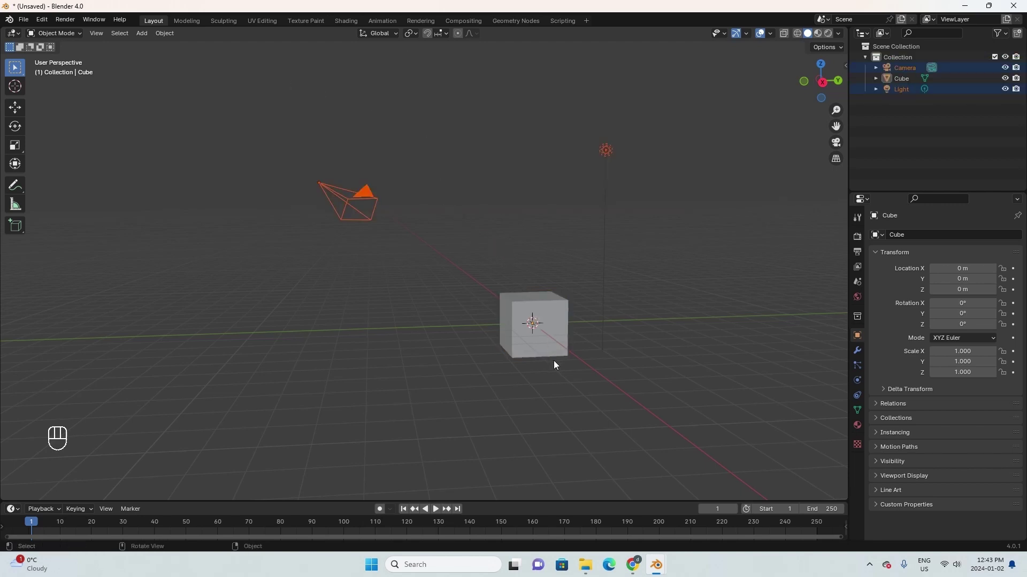
pyautogui.press('Delete')
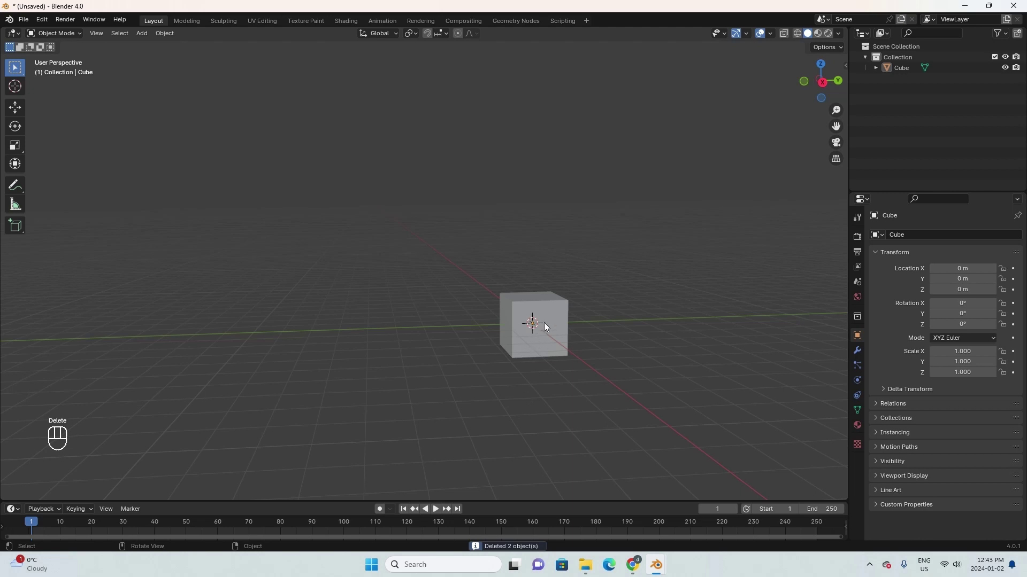
# - Turn the timeline area into a larger Geometry Node Editor and create a new node tree for the cube
pyautogui.keyDown('alt'); pyautogui.middleClick(548, 301); pyautogui.keyUp('alt')
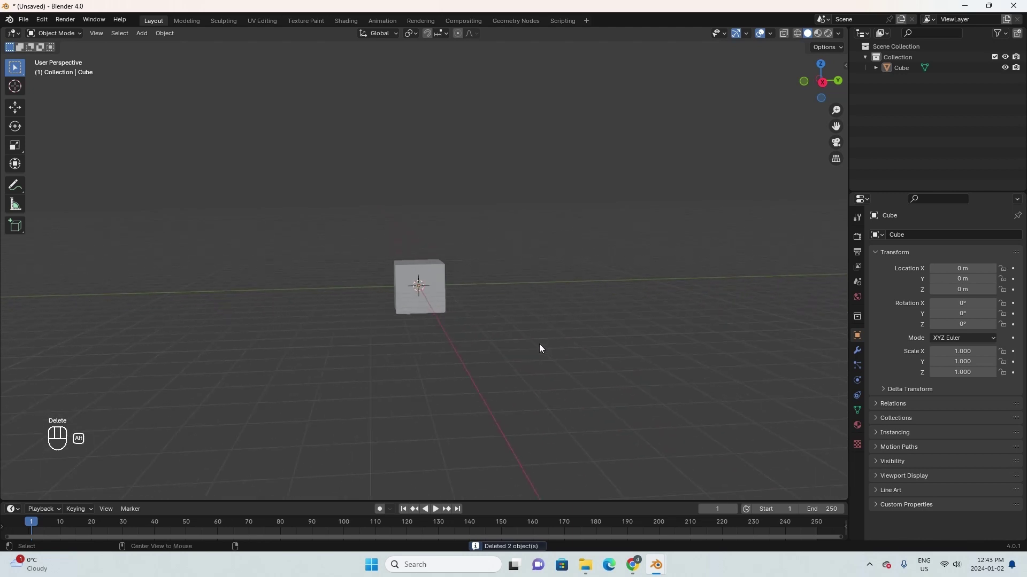
pyautogui.scroll(4, 325, 265)
pyautogui.scroll(2, 350, 293)
pyautogui.moveTo(406, 306); pyautogui.dragTo(460, 323, button='middle')
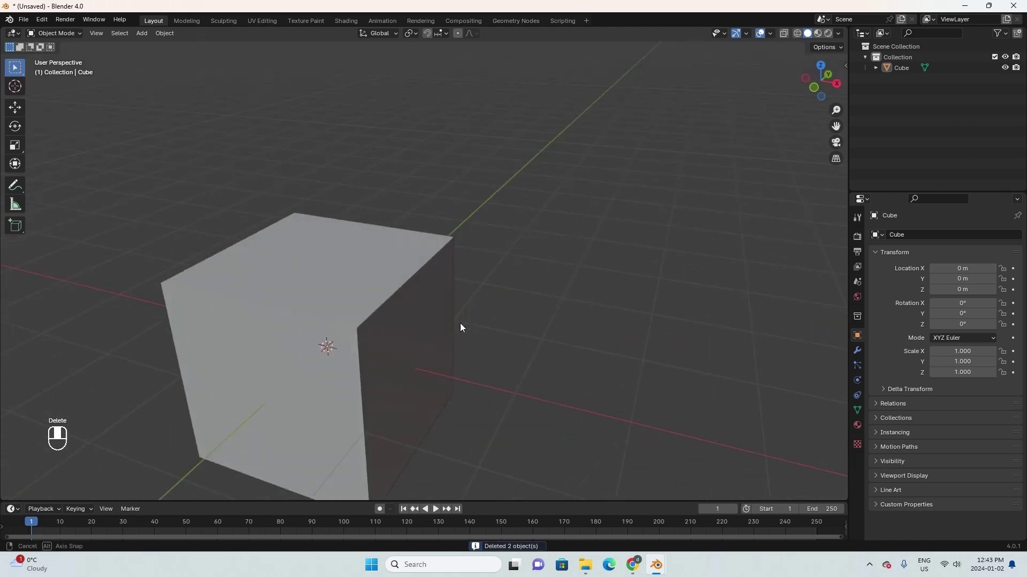
pyautogui.keyDown('shift'); pyautogui.moveTo(389, 326); pyautogui.dragTo(495, 231, button='middle'); pyautogui.keyUp('shift')
pyautogui.click(489, 227)
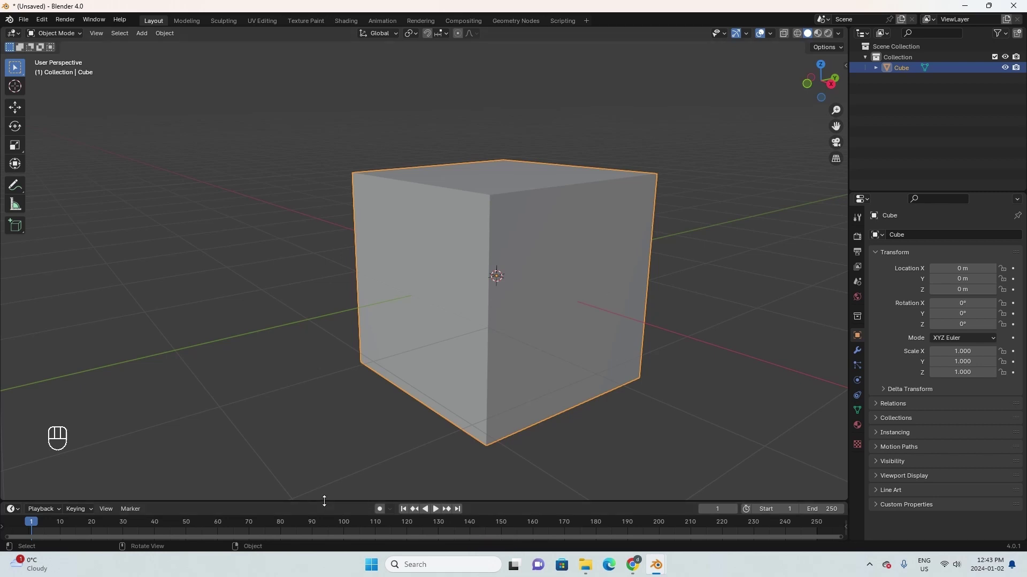
pyautogui.moveTo(324, 501); pyautogui.dragTo(324, 289)
pyautogui.click(13, 296)
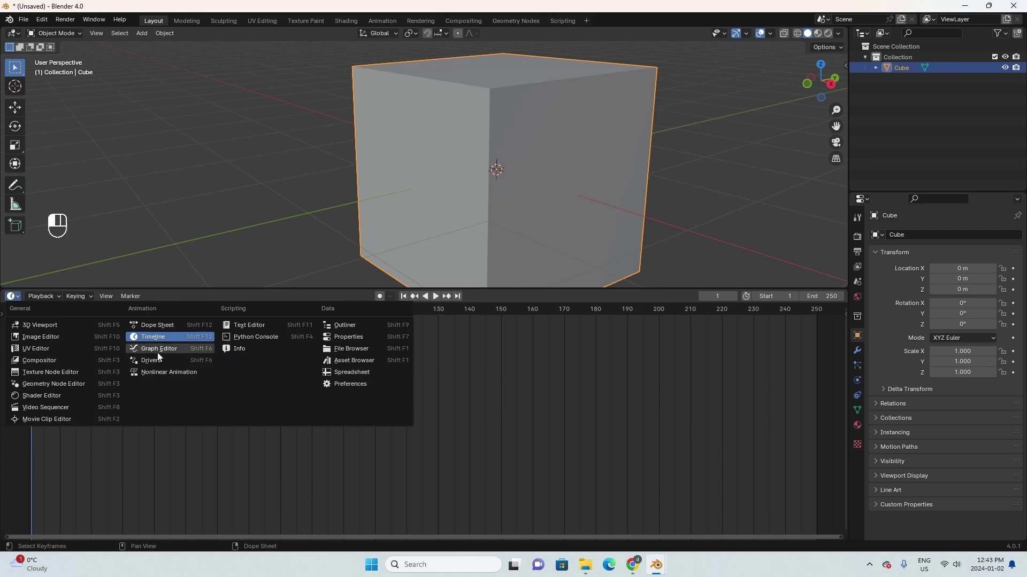
pyautogui.click(53, 384)
pyautogui.moveTo(289, 287); pyautogui.dragTo(422, 360)
pyautogui.click(423, 365)
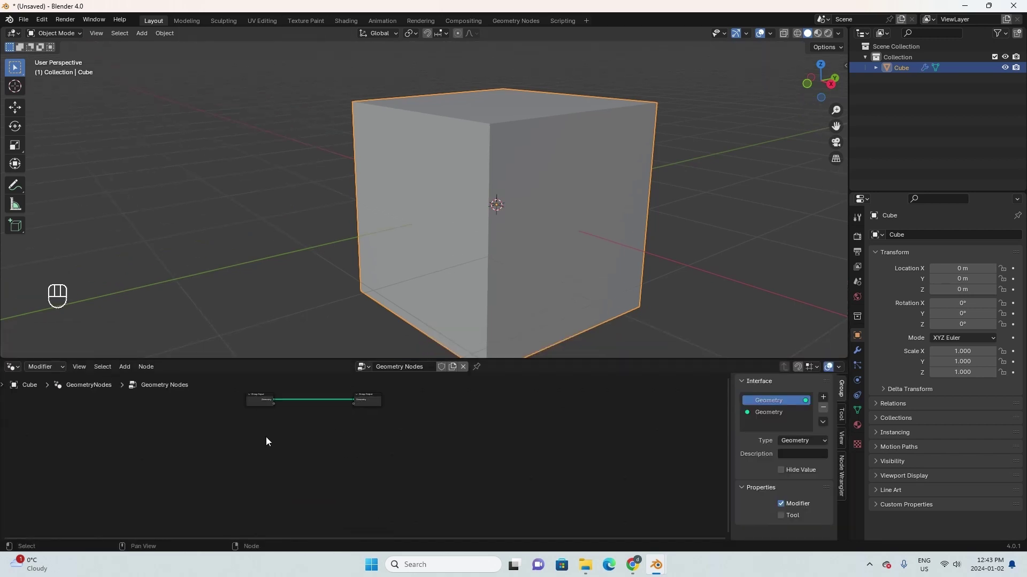
# - Add a Cube mesh primitive node and connect its Mesh output to the Group Output's Geometry
pyautogui.moveTo(265, 437); pyautogui.dragTo(179, 431)
pyautogui.hotkey('shift', 'a')
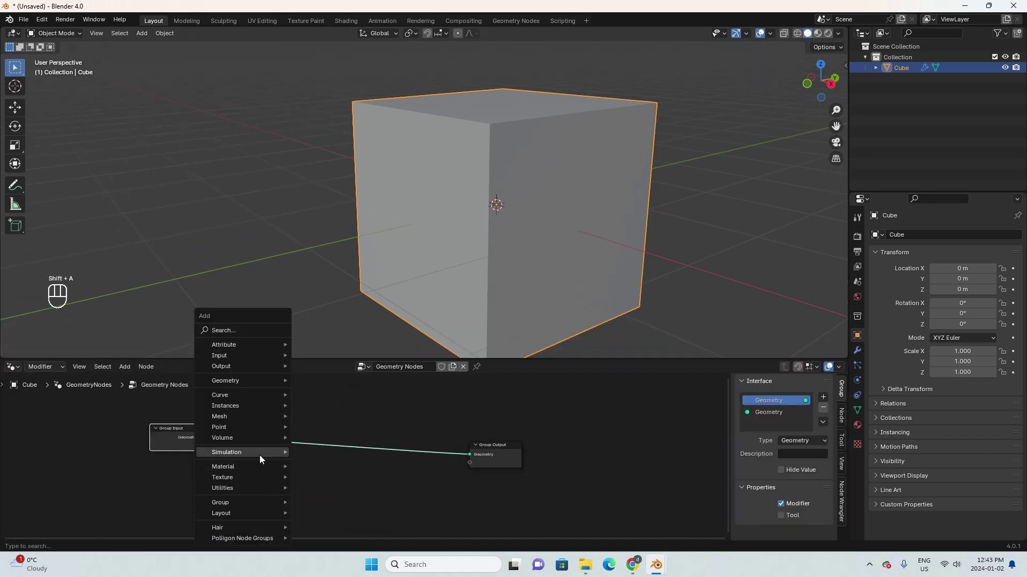
pyautogui.write('cube')
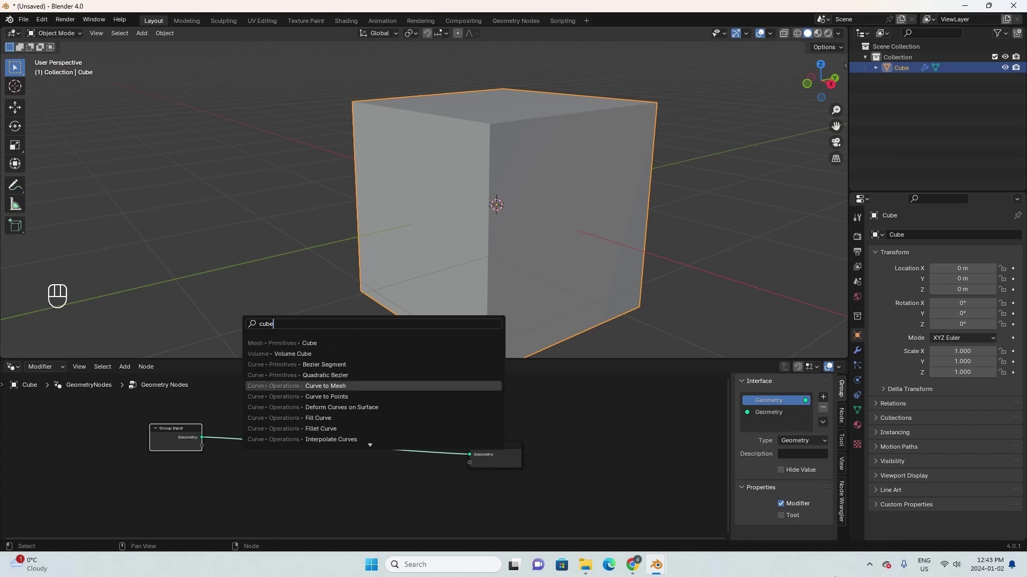
pyautogui.click(312, 343)
pyautogui.click(237, 461)
pyautogui.scroll(3, 340, 467)
pyautogui.moveTo(340, 468); pyautogui.dragTo(401, 454, button='middle')
pyautogui.scroll(-4, 354, 436)
pyautogui.moveTo(225, 416); pyautogui.dragTo(198, 423)
pyautogui.moveTo(339, 451); pyautogui.dragTo(517, 436)
# - Add a Combine XYZ node and connect its Vector output to the Cube node's Size
pyautogui.hotkey('shift', 'a')
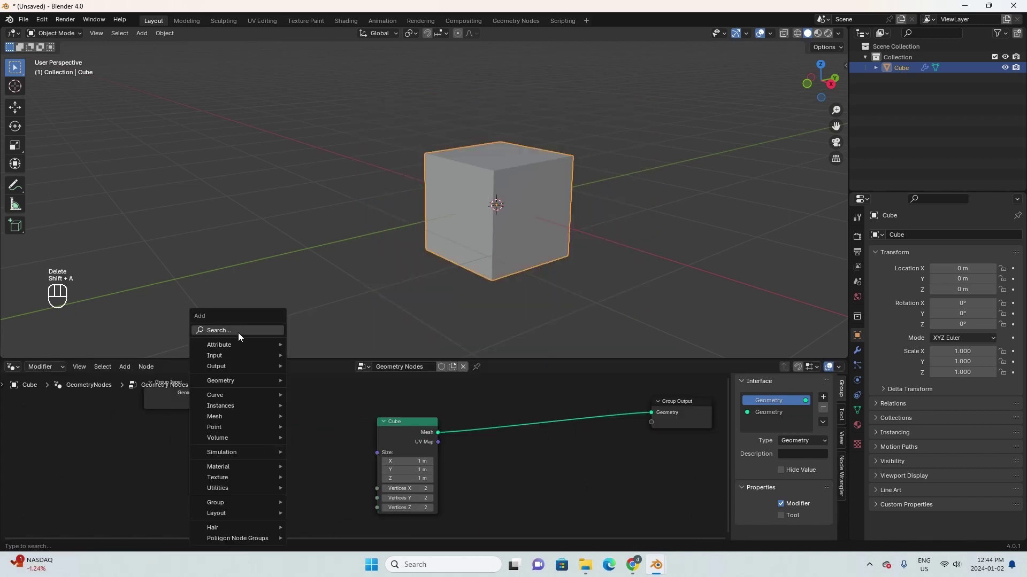
pyautogui.click(249, 330)
pyautogui.write('combine xyz')
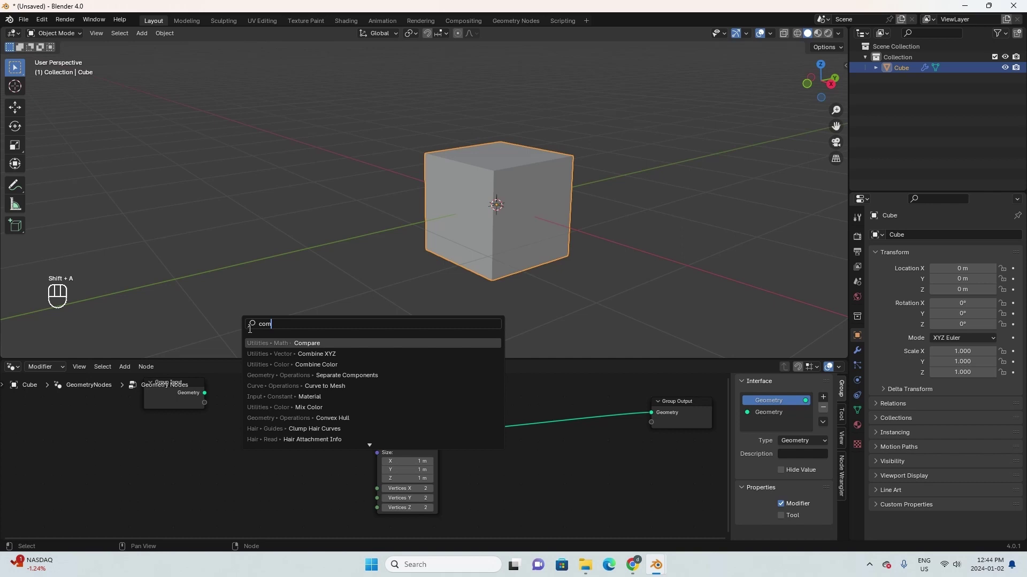
pyautogui.press('Return')
pyautogui.click(352, 444)
pyautogui.moveTo(347, 444); pyautogui.dragTo(377, 453)
# - Connect three new Group Input sockets to the X, Y and Z inputs of the Combine XYZ node
pyautogui.moveTo(205, 399); pyautogui.dragTo(255, 412, button='middle')
pyautogui.moveTo(255, 416); pyautogui.dragTo(336, 466)
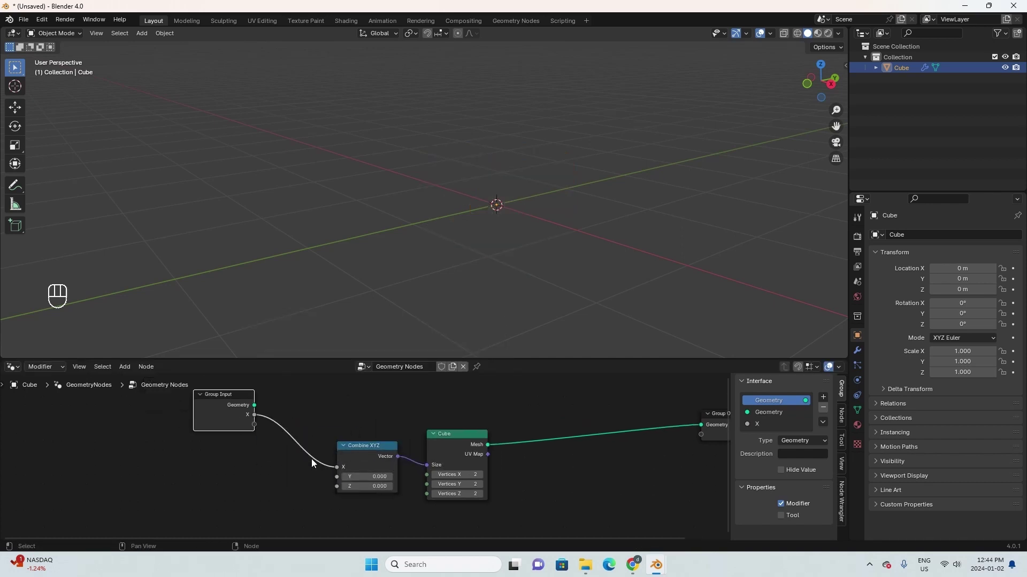
pyautogui.moveTo(254, 425); pyautogui.dragTo(257, 434)
pyautogui.moveTo(332, 479); pyautogui.dragTo(336, 476)
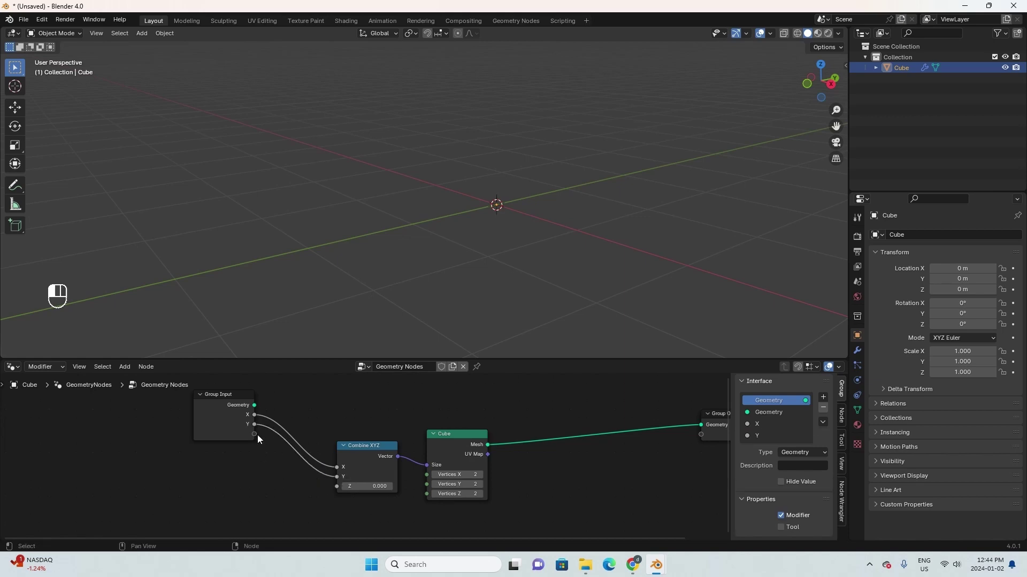
pyautogui.moveTo(254, 433); pyautogui.dragTo(337, 486)
# - Rename the X, Y and Z group inputs to Tread Width, Tread Depth and Tread Thickness
pyautogui.doubleClick(774, 416)
pyautogui.write('Tread Widt')
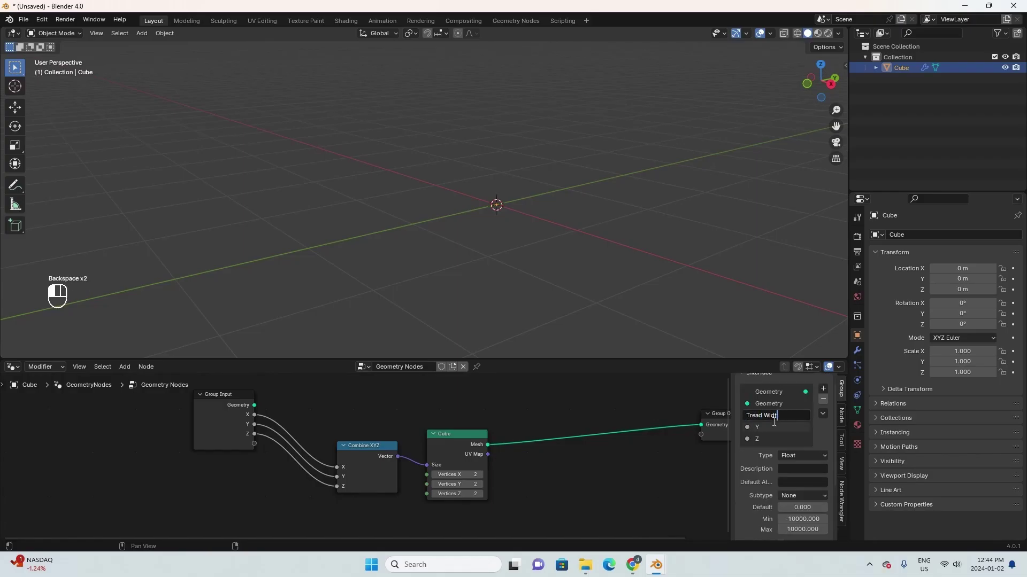
pyautogui.write('h')
pyautogui.doubleClick(774, 426)
pyautogui.write('Tread Depth')
pyautogui.doubleClick(755, 440)
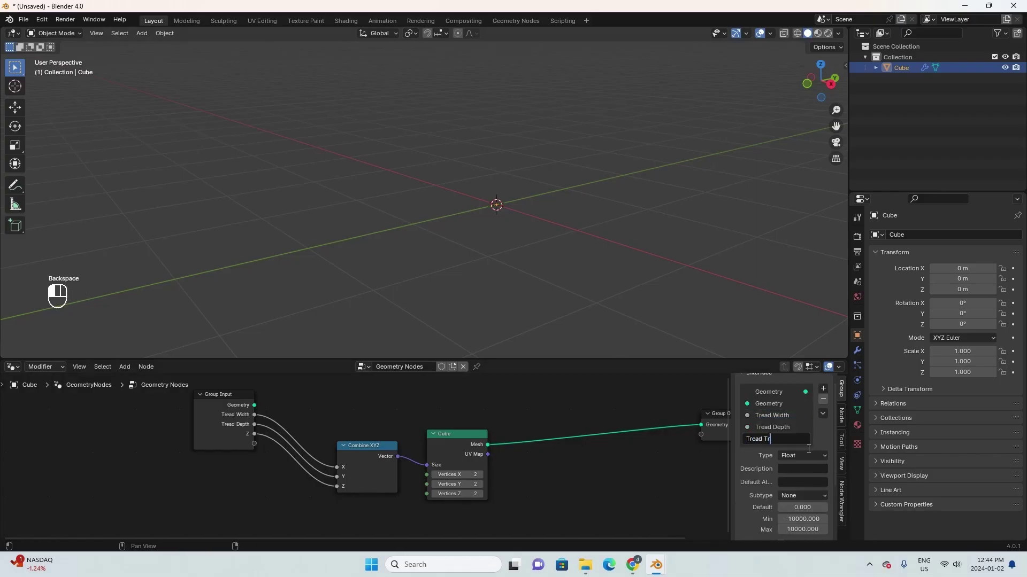
pyautogui.press('BackSpace')
pyautogui.write('hickness')
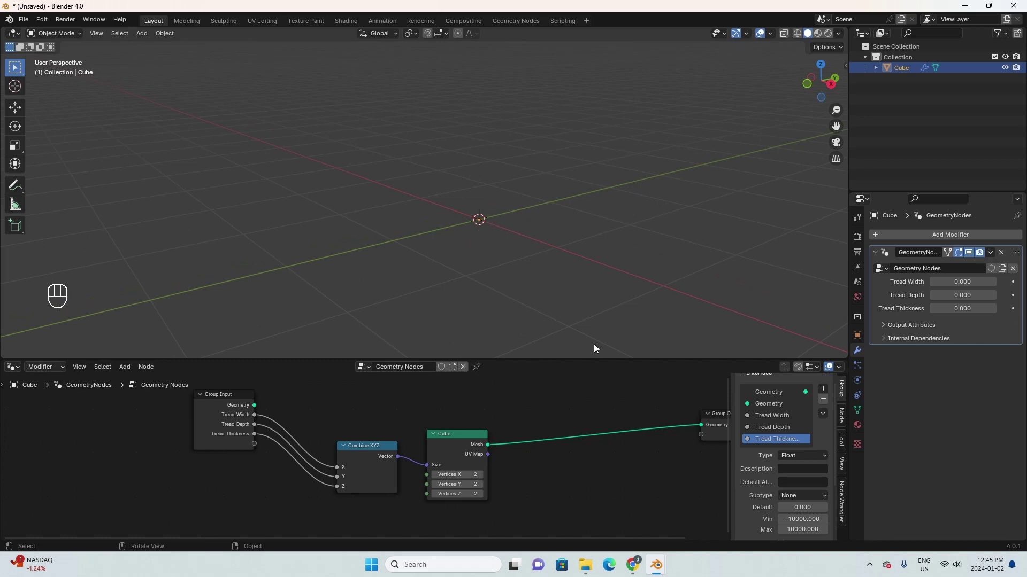
# - Set the modifier's Tread Width to 0.9, Tread Depth to 0.235 and Tread Thickness to 0.05
pyautogui.moveTo(593, 344); pyautogui.dragTo(508, 233, button='middle')
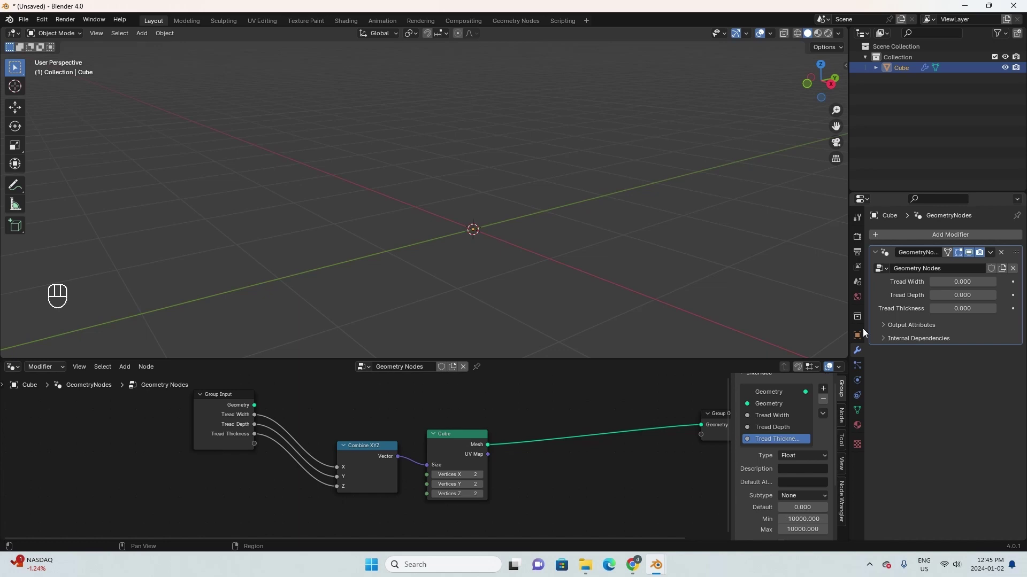
pyautogui.moveTo(954, 285); pyautogui.dragTo(979, 285)
pyautogui.click(993, 296)
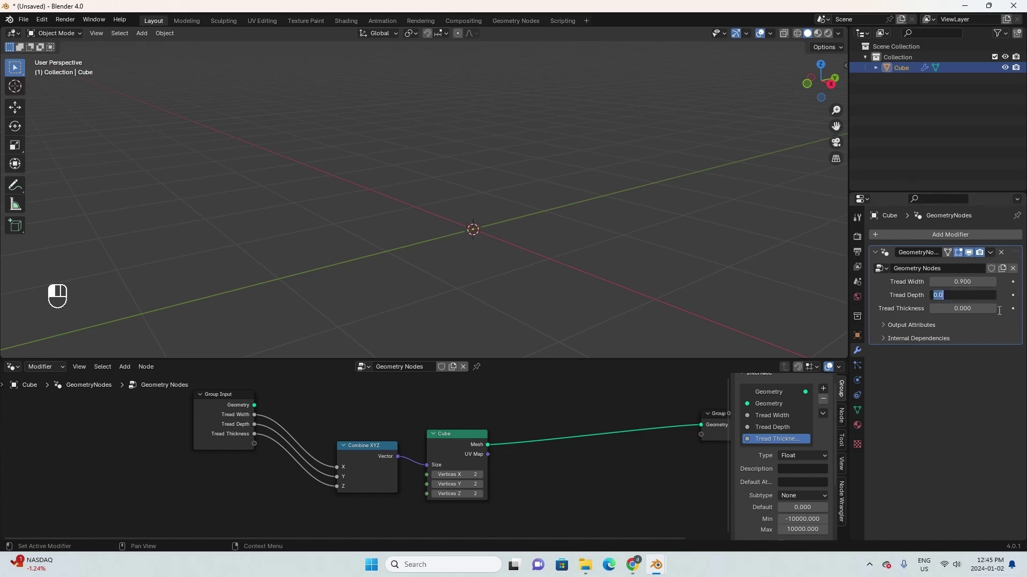
pyautogui.write('.235')
pyautogui.click(958, 309)
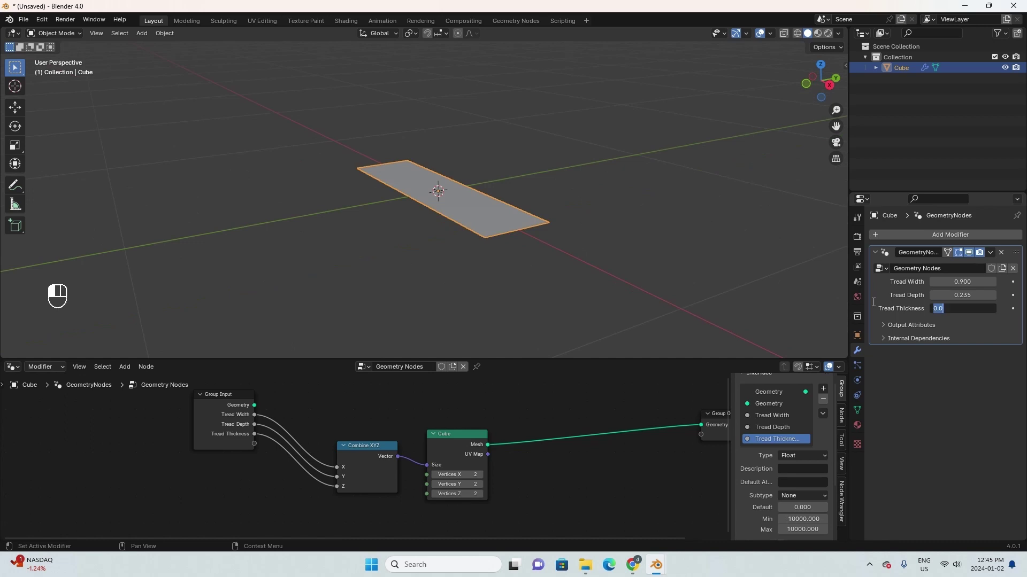
pyautogui.write('0.05')
pyautogui.press('Return')
pyautogui.scroll(-2, 459, 229)
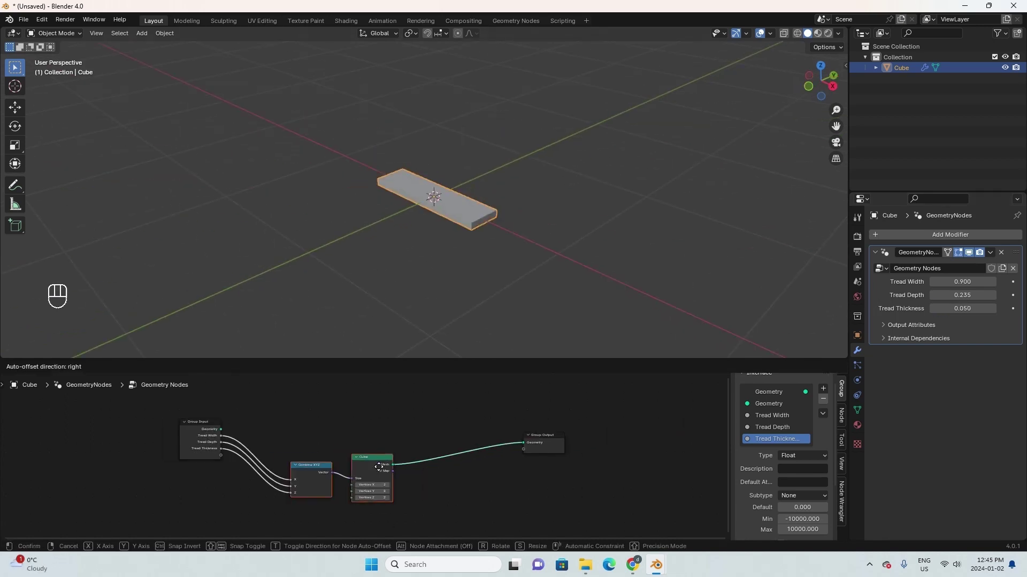
# - Enclose the Combine XYZ and Cube nodes in a frame labelled Treads
pyautogui.moveTo(379, 467); pyautogui.dragTo(423, 473)
pyautogui.moveTo(373, 450); pyautogui.dragTo(367, 438, button='middle')
pyautogui.hotkey('shift', 'a')
pyautogui.write('frame')
pyautogui.press('Return')
pyautogui.click(321, 457)
pyautogui.moveTo(353, 471); pyautogui.dragTo(336, 472)
pyautogui.moveTo(407, 456)
pyautogui.mouseDown()
pyautogui.moveTo(373, 469)
pyautogui.moveTo(398, 469)
pyautogui.mouseUp()
pyautogui.rightClick(326, 457)
pyautogui.click(326, 499)
pyautogui.write('Treads')
pyautogui.press('Return')
# - Add a Curve Line node above the Treads frame
pyautogui.moveTo(544, 424); pyautogui.dragTo(549, 430)
pyautogui.hotkey('shift', 'a')
pyautogui.write('l')
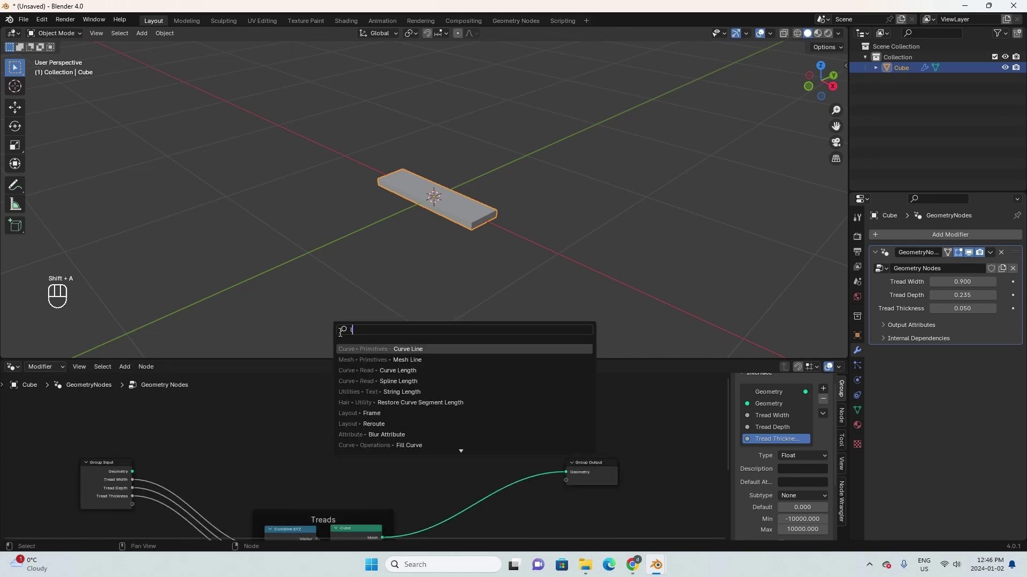
pyautogui.write('ine')
pyautogui.click(426, 351)
pyautogui.click(319, 396)
pyautogui.moveTo(319, 396); pyautogui.dragTo(377, 397, button='middle')
pyautogui.scroll(-1, 416, 439)
pyautogui.moveTo(416, 439); pyautogui.dragTo(381, 432, button='middle')
# - Insert a Join Geometry node before the Group Output and connect the Curve Line's Curve output to it
pyautogui.hotkey('shift', 'a')
pyautogui.click(399, 332)
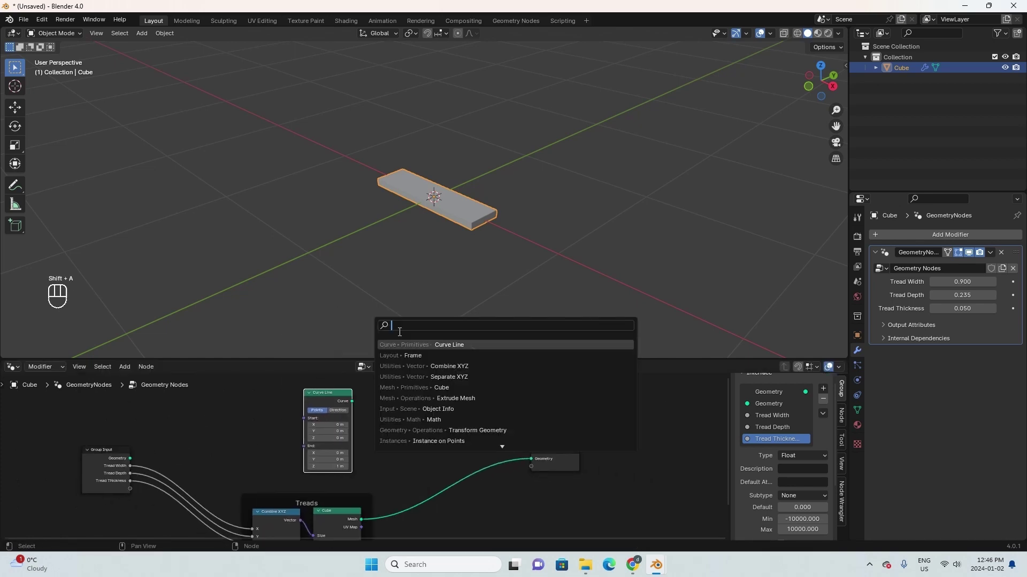
pyautogui.write('join')
pyautogui.click(419, 346)
pyautogui.click(457, 447)
pyautogui.moveTo(352, 401); pyautogui.dragTo(454, 467)
# - Add a second Combine XYZ node and connect its Vector output to the Curve Line's End
pyautogui.moveTo(313, 447); pyautogui.dragTo(279, 440)
pyautogui.moveTo(240, 406); pyautogui.dragTo(361, 472, button='middle')
pyautogui.hotkey('shift', 'a')
pyautogui.click(322, 333)
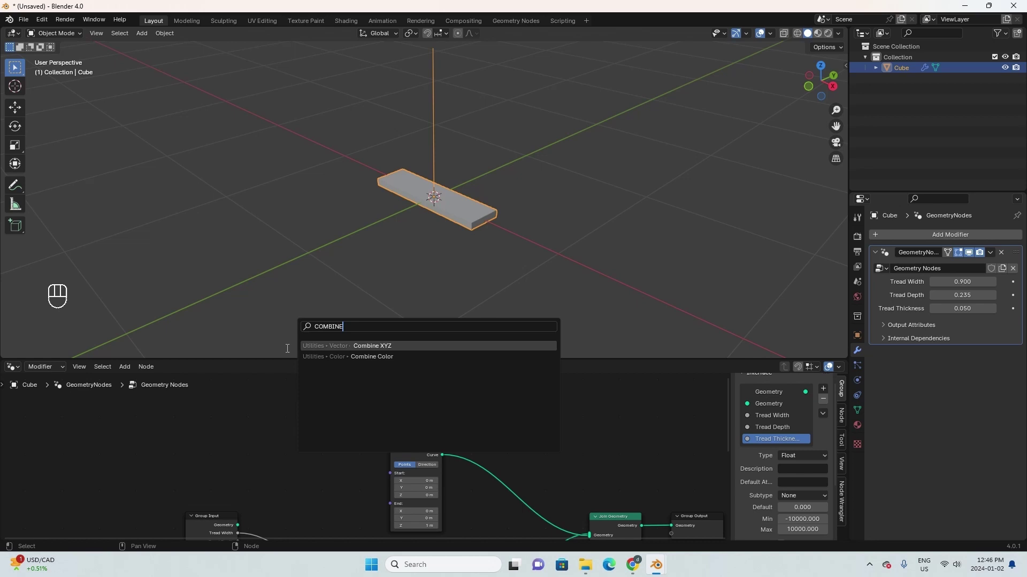
pyautogui.press('Return')
pyautogui.click(286, 480)
pyautogui.moveTo(416, 446); pyautogui.dragTo(429, 430)
pyautogui.moveTo(315, 448); pyautogui.dragTo(348, 446)
pyautogui.moveTo(438, 467); pyautogui.dragTo(522, 436, button='middle')
pyautogui.scroll(1, 522, 436)
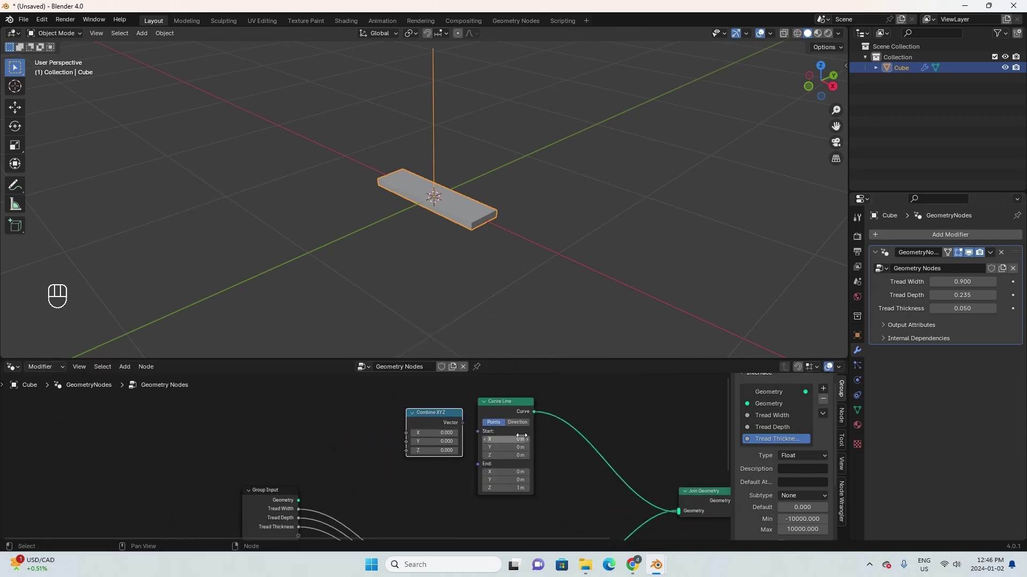
pyautogui.moveTo(443, 412); pyautogui.dragTo(436, 428)
# - Feed the new Combine XYZ node's Z from a new group input named Floor Height, set to 3
pyautogui.moveTo(298, 478); pyautogui.dragTo(362, 455, button='middle')
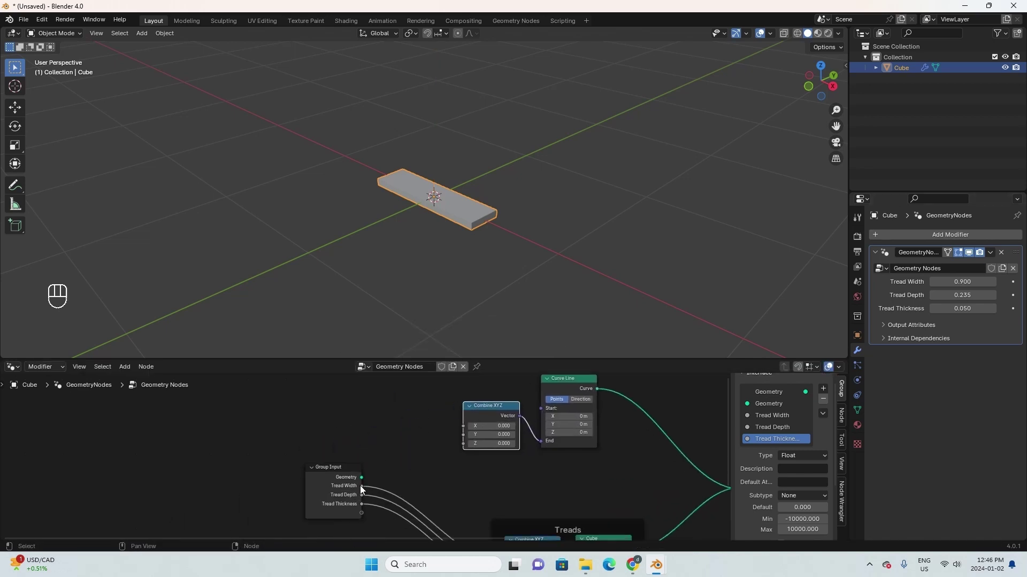
pyautogui.moveTo(361, 514); pyautogui.dragTo(467, 444)
pyautogui.moveTo(435, 485); pyautogui.dragTo(450, 456, button='middle')
pyautogui.scroll(1, 450, 456)
pyautogui.doubleClick(796, 450)
pyautogui.write('tO')
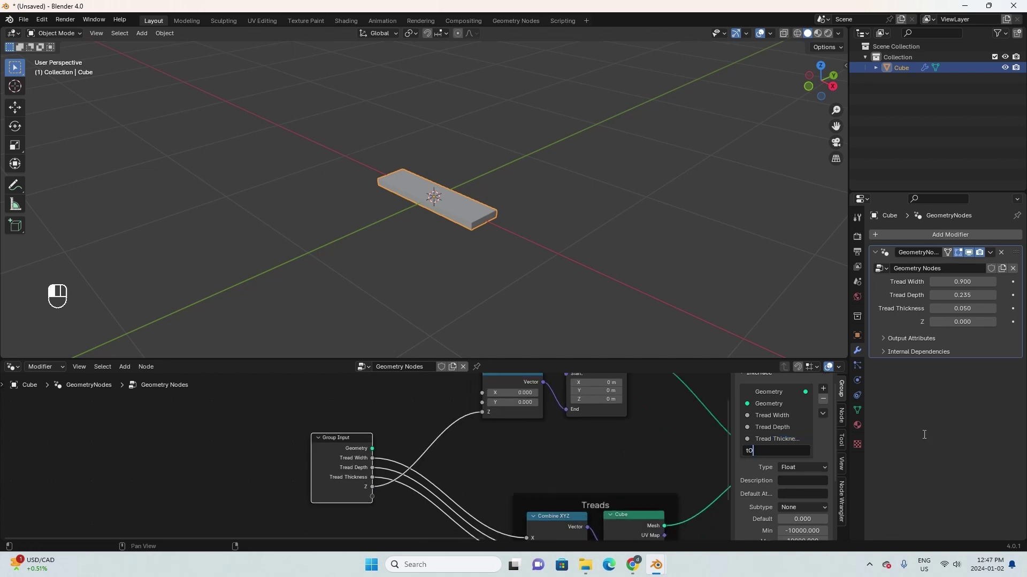
pyautogui.moveTo(269, 191); pyautogui.dragTo(356, 232, button='middle')
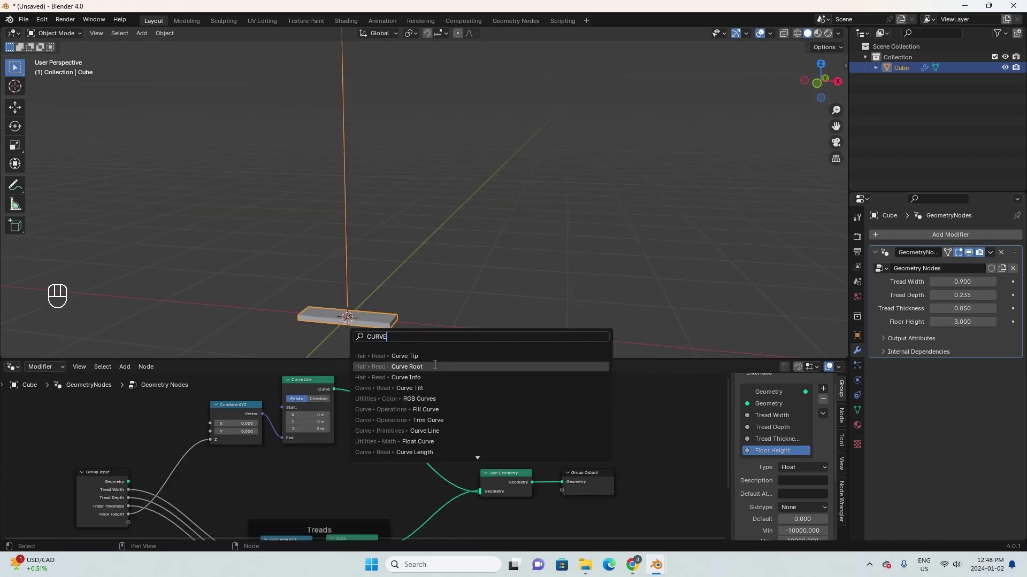
# - Add a Curve to Points node after the Curve Line and drive its Count from Floor Height through a Math node
pyautogui.write('TO')
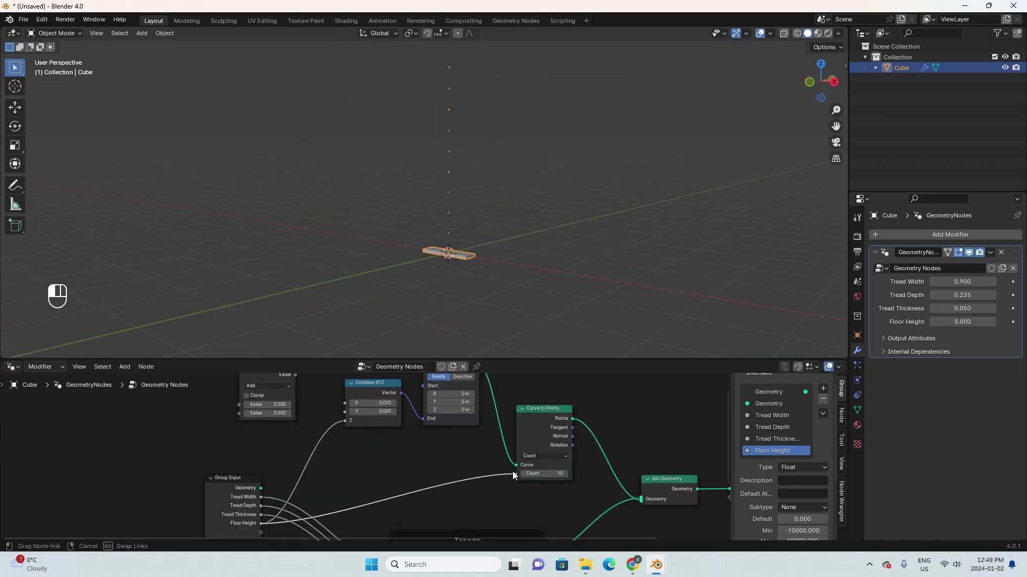
pyautogui.moveTo(512, 474)
pyautogui.mouseDown()
pyautogui.moveTo(449, 466)
pyautogui.moveTo(514, 473)
pyautogui.mouseUp()
pyautogui.scroll(-2, 425, 480)
pyautogui.moveTo(285, 423); pyautogui.dragTo(438, 484)
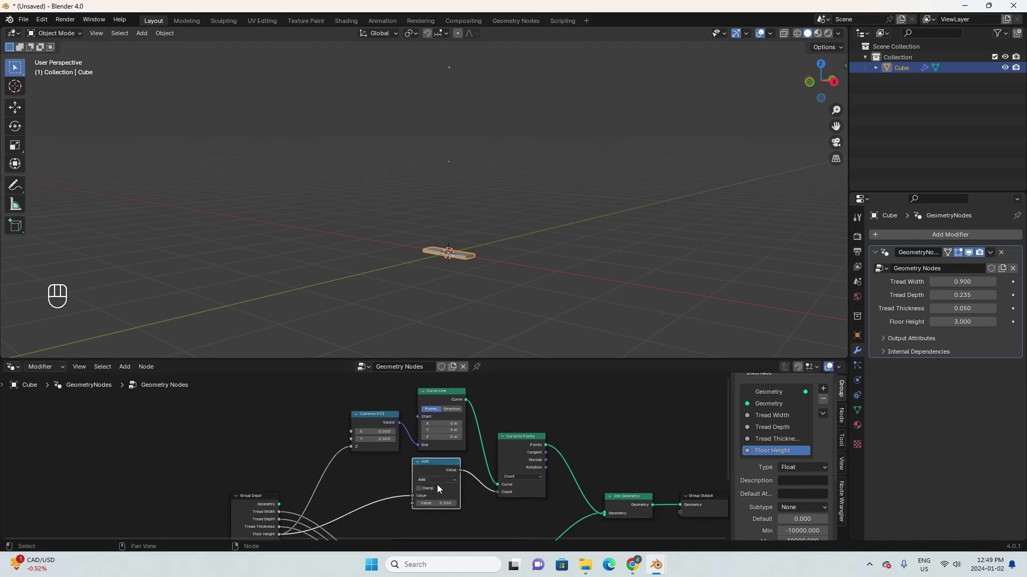
# - Use the Math node to divide Floor Height by a new group input named Max Riser Height, set to 0.21
pyautogui.scroll(4, 374, 492)
pyautogui.moveTo(353, 498); pyautogui.dragTo(353, 458, button='middle')
pyautogui.moveTo(255, 520); pyautogui.dragTo(437, 467)
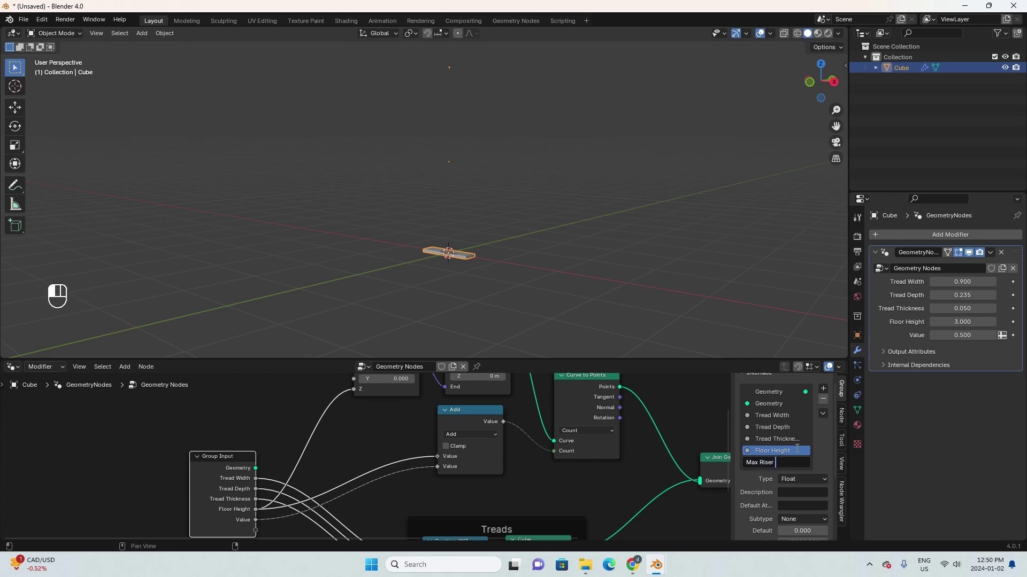
pyautogui.press('Return')
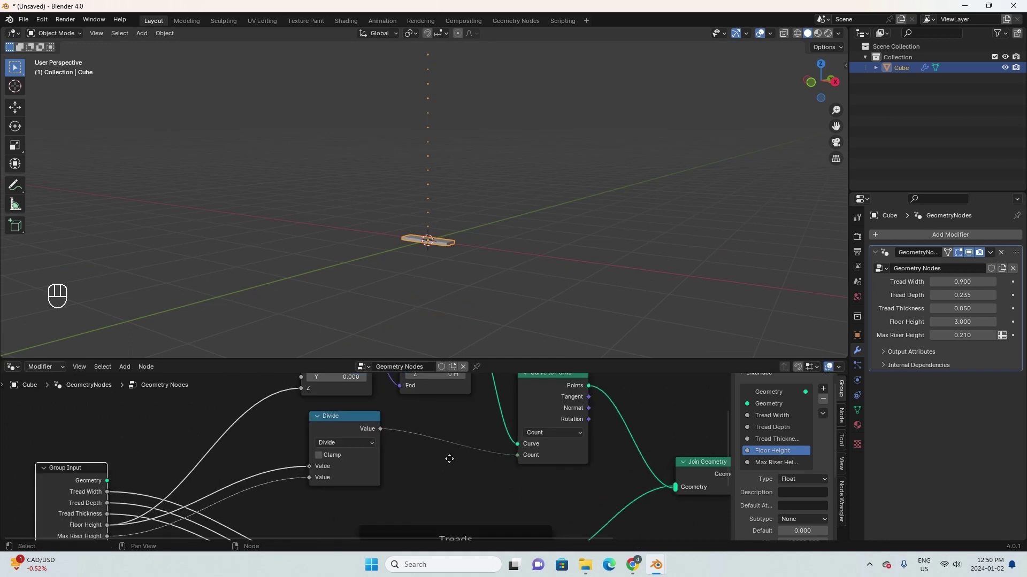
# - Add a Math node set to Ceil between the Divide node and the Curve to Points node's Count
pyautogui.hotkey('shift', 'a')
pyautogui.write('add')
pyautogui.press('Return')
pyautogui.click(456, 456)
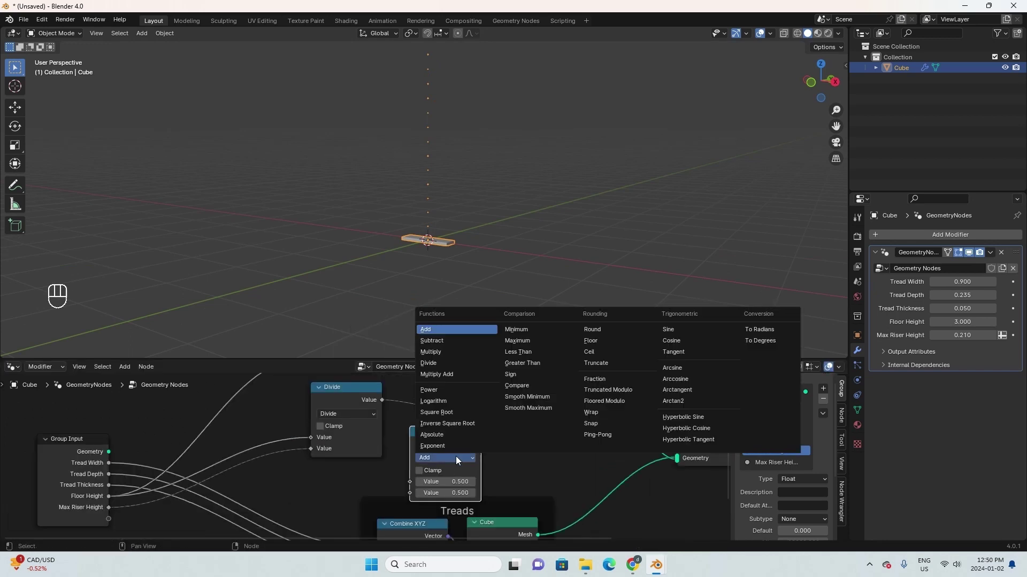
pyautogui.click(640, 341)
pyautogui.moveTo(467, 435); pyautogui.dragTo(456, 432)
pyautogui.scroll(7, 417, 448)
pyautogui.click(470, 458)
pyautogui.click(663, 276)
pyautogui.scroll(-3, 448, 480)
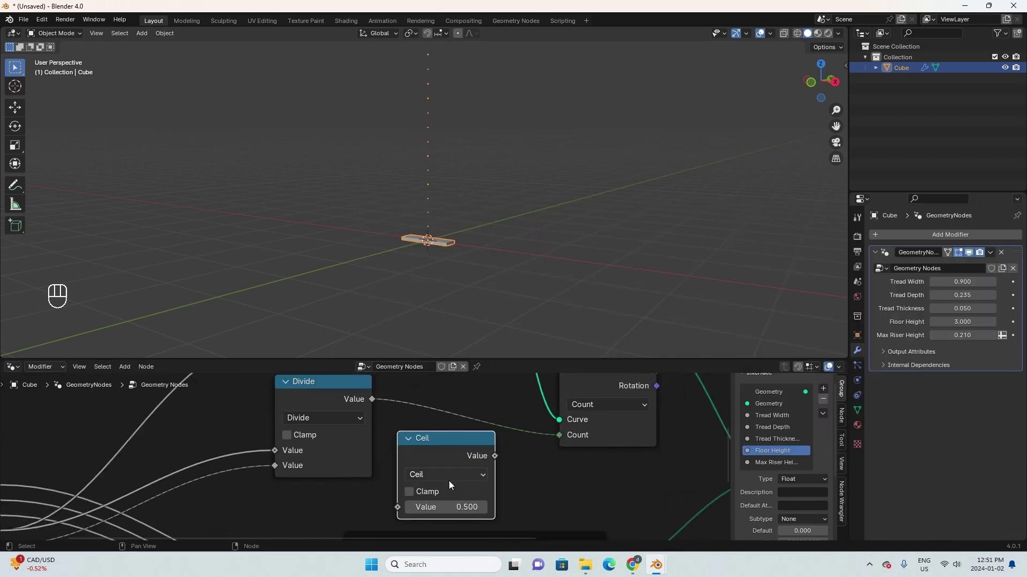
pyautogui.press('g')
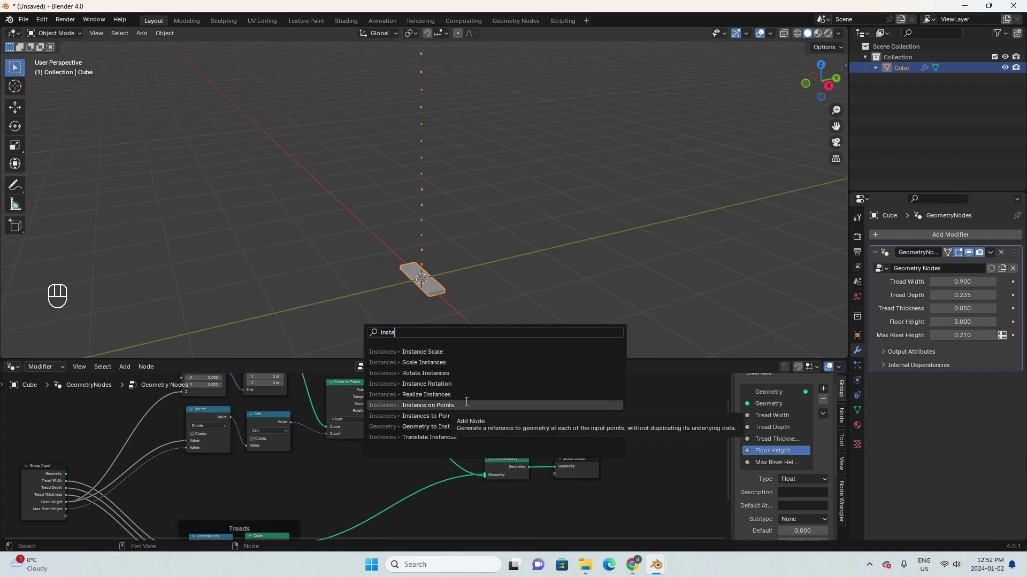
# - Insert an Instance on Points node after Curve to Points and connect the tread Cube's Mesh to its Instance input
pyautogui.click(467, 402)
pyautogui.click(426, 412)
pyautogui.scroll(-3, 406, 508)
pyautogui.moveTo(360, 526); pyautogui.dragTo(333, 520, button='middle')
pyautogui.scroll(6, 406, 508)
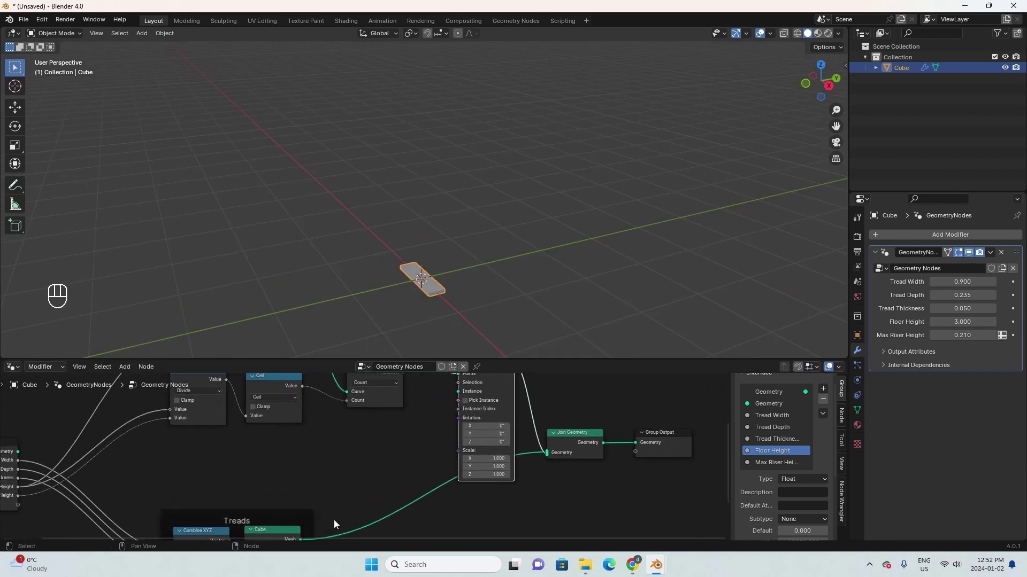
pyautogui.moveTo(300, 539); pyautogui.dragTo(449, 412)
# - Add a Transform Geometry node after the tread Cube and set its Z translation to -0.025 m
pyautogui.hotkey('shift', 'a')
pyautogui.write('transf')
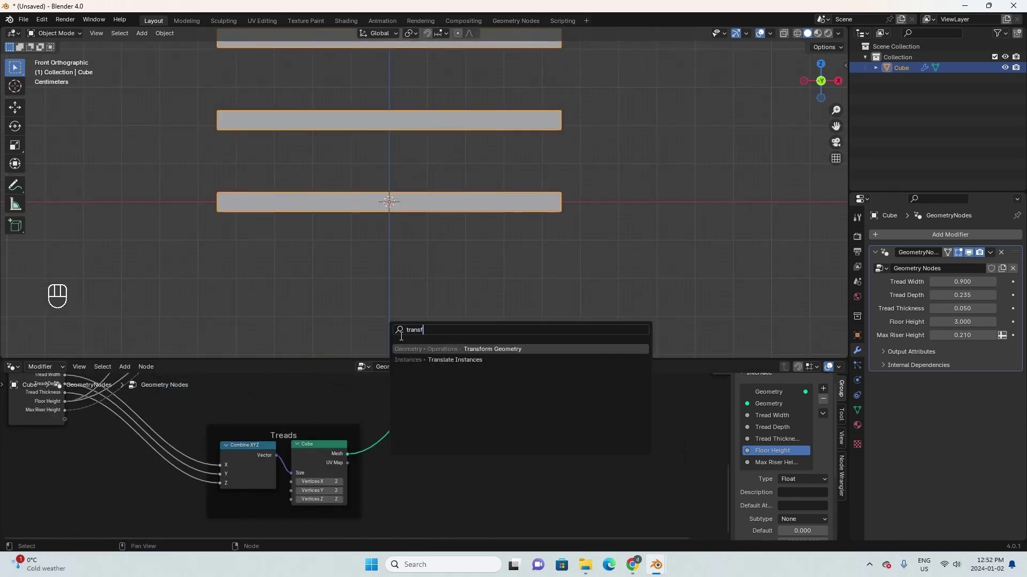
pyautogui.press('Return')
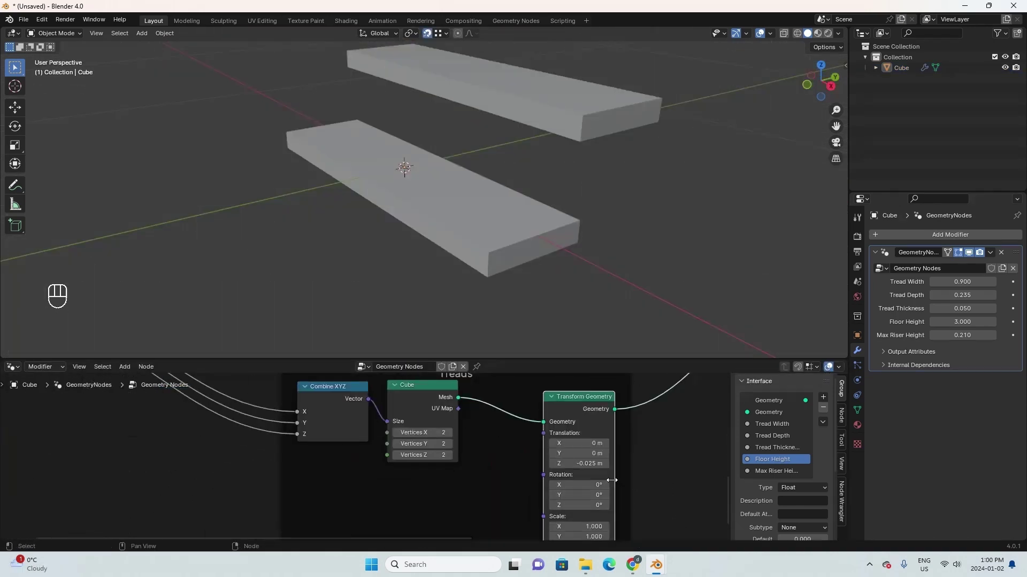
# - Add a Math node in the Treads frame that divides Tread Thickness by -2
pyautogui.hotkey('shift', 'a')
pyautogui.write('math')
pyautogui.press('Return')
pyautogui.click(483, 485)
pyautogui.click(476, 365)
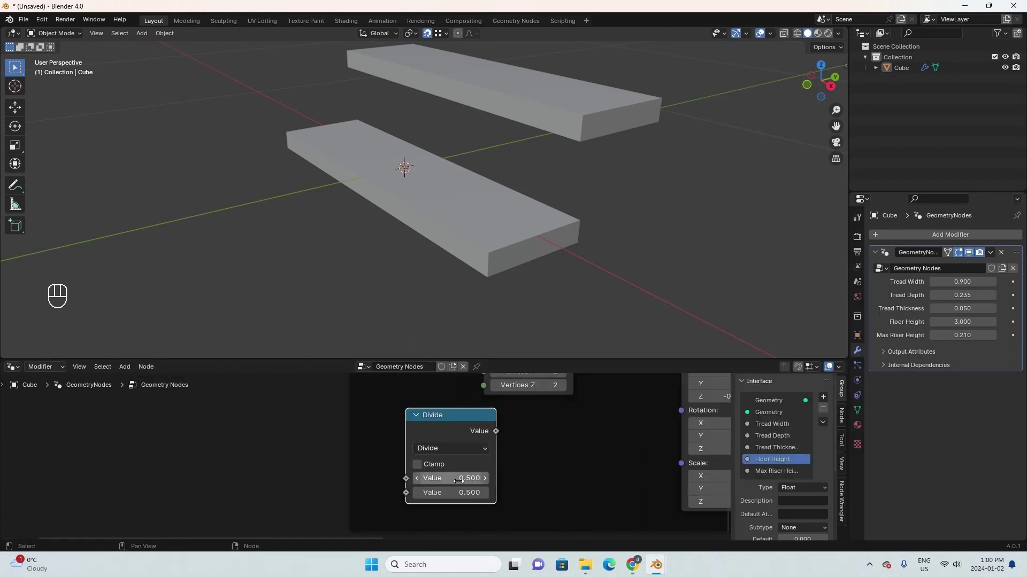
pyautogui.scroll(-8, 371, 441)
pyautogui.moveTo(371, 442); pyautogui.dragTo(461, 518, button='middle')
pyautogui.moveTo(270, 396); pyautogui.dragTo(482, 471)
pyautogui.moveTo(526, 461); pyautogui.dragTo(439, 466, button='middle')
pyautogui.moveTo(437, 447); pyautogui.dragTo(484, 421)
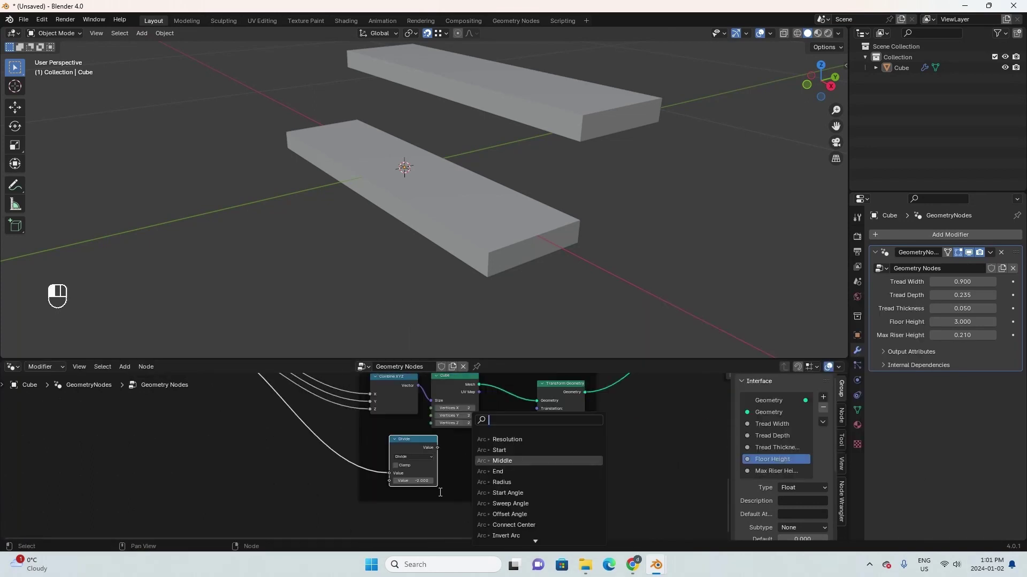
# - Add a Combine XYZ node between the thickness Divide node and the Transform Geometry node's Translation
pyautogui.scroll(3, 604, 484)
pyautogui.hotkey('shift', 'a')
pyautogui.click(468, 330)
pyautogui.write('com')
pyautogui.press('Return')
pyautogui.click(407, 469)
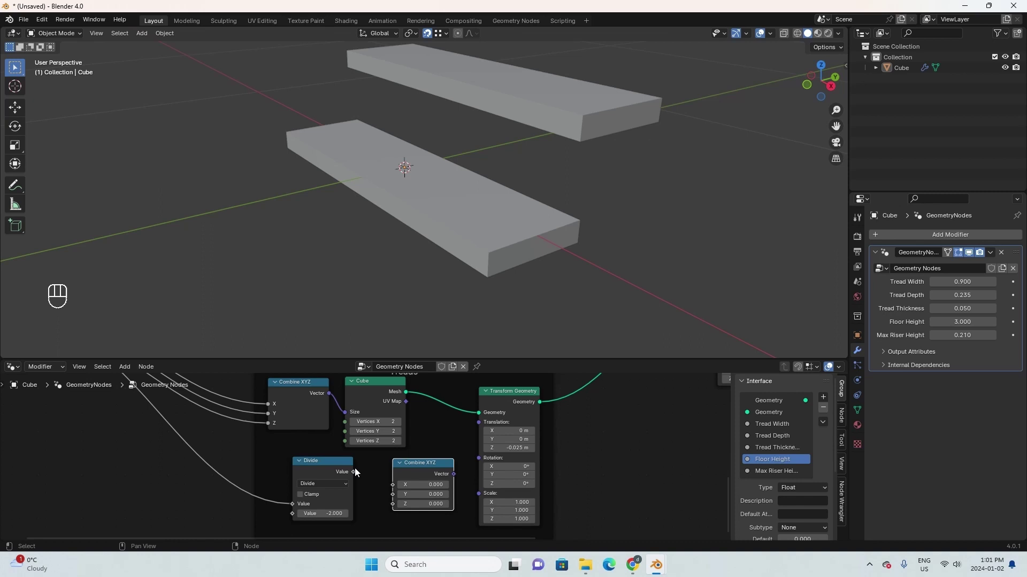
pyautogui.moveTo(482, 424); pyautogui.dragTo(482, 425)
pyautogui.scroll(-4, 482, 225)
pyautogui.moveTo(481, 203); pyautogui.dragTo(489, 230, button='middle')
pyautogui.moveTo(604, 176); pyautogui.dragTo(422, 291, button='middle')
pyautogui.scroll(3, 422, 291)
pyautogui.hotkey('ctrl', 'z')
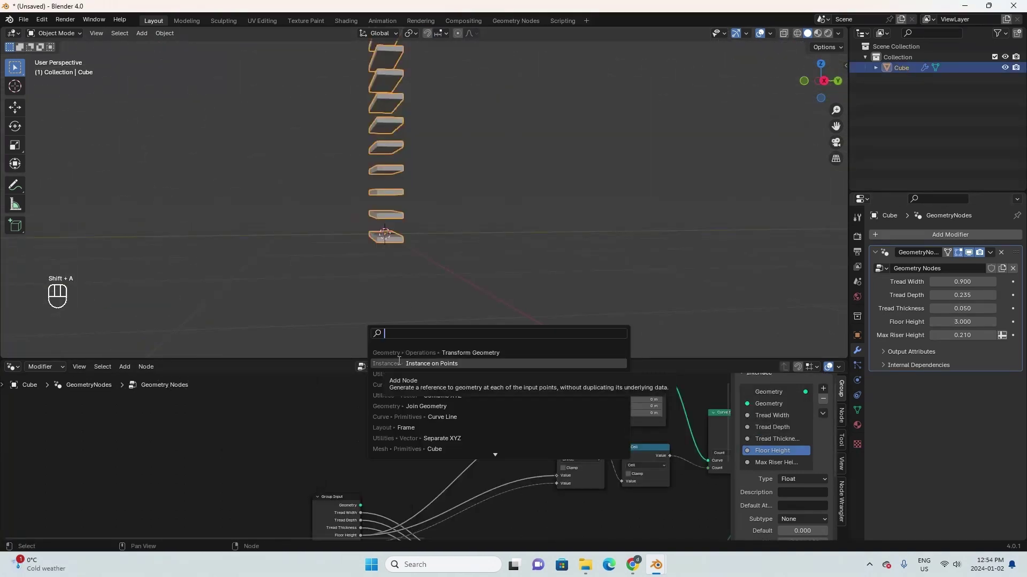
# - Add a Math node above the Group Input and set its operation to Multiply
pyautogui.write('mul')
pyautogui.press('BackSpace')
pyautogui.press('BackSpace')
pyautogui.press('BackSpace')
pyautogui.write('math')
pyautogui.press('Return')
pyautogui.click(368, 420)
pyautogui.scroll(1, 368, 421)
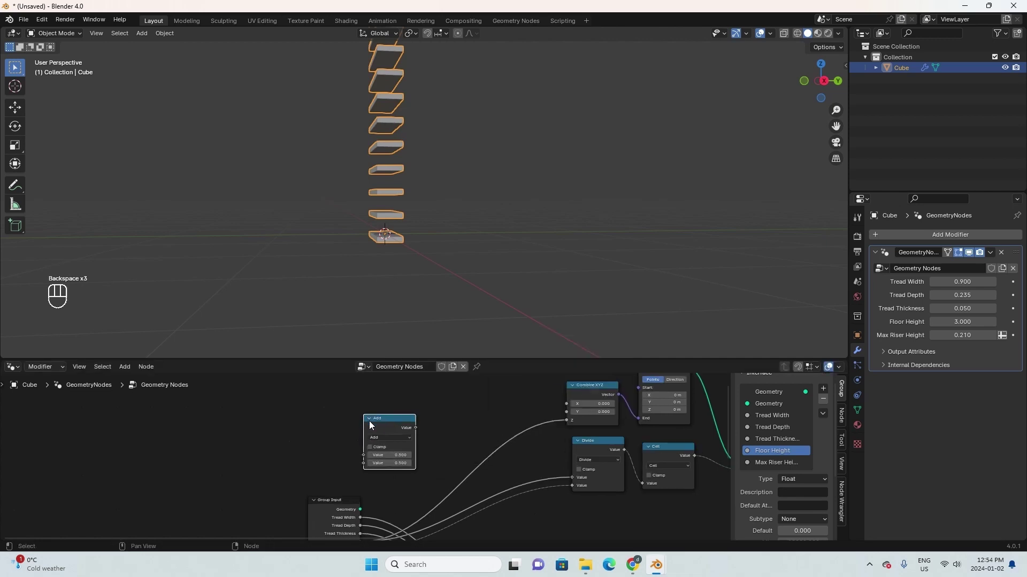
pyautogui.scroll(3, 369, 423)
pyautogui.moveTo(369, 438); pyautogui.dragTo(338, 427, button='middle')
pyautogui.click(349, 428)
pyautogui.click(367, 325)
# - Connect Tread Depth to the Multiply node's first value and the Ceil output to its second value
pyautogui.moveTo(369, 405); pyautogui.dragTo(433, 399)
pyautogui.moveTo(299, 494); pyautogui.dragTo(266, 543, button='middle')
pyautogui.click(367, 460)
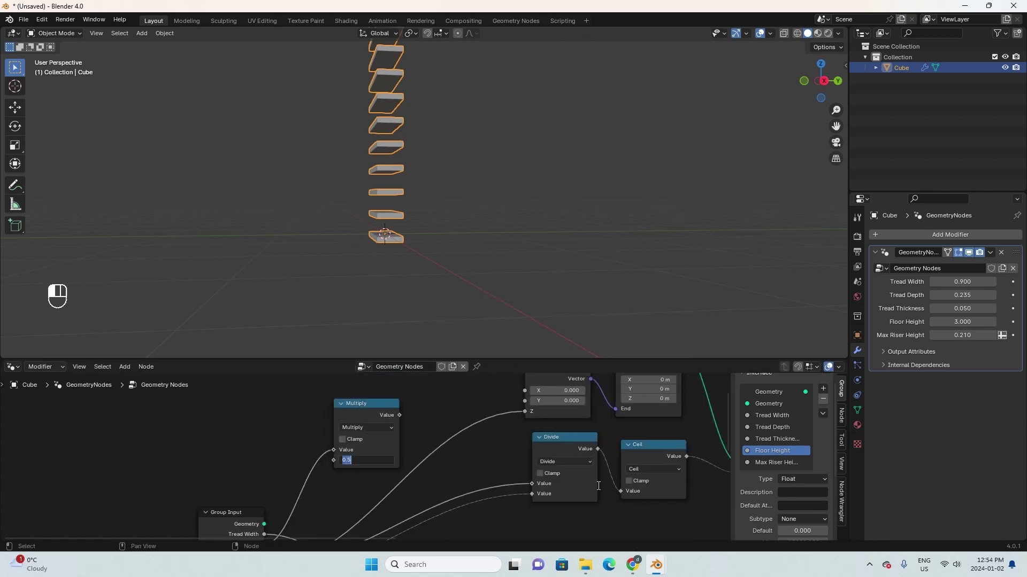
pyautogui.press('Return')
pyautogui.scroll(-2, 605, 452)
pyautogui.moveTo(323, 455); pyautogui.dragTo(325, 456)
pyautogui.scroll(2, 355, 415)
pyautogui.moveTo(353, 404); pyautogui.dragTo(332, 426, button='middle')
pyautogui.moveTo(332, 448); pyautogui.dragTo(361, 426)
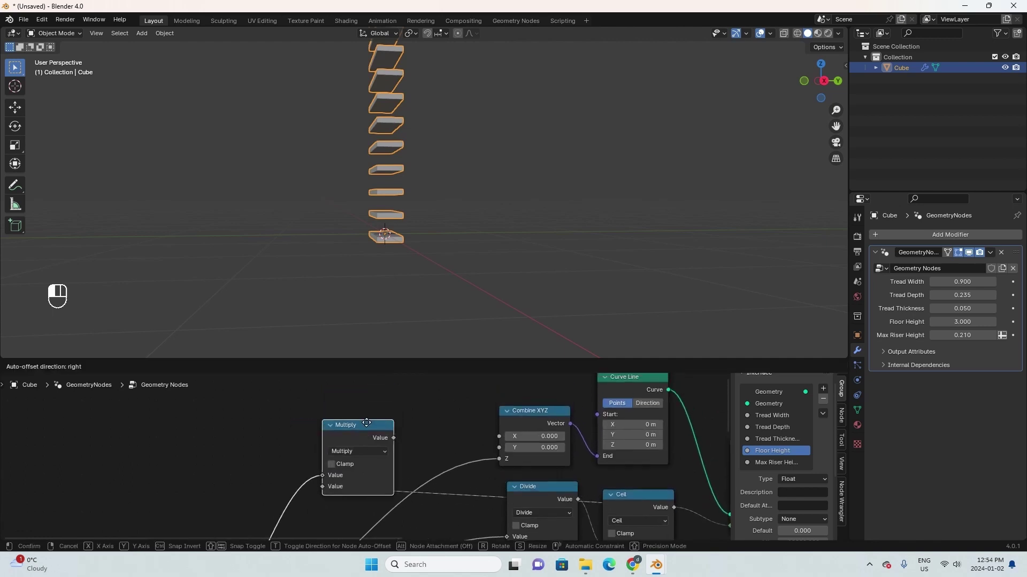
# - Connect the Multiply result to the Y input of the Combine XYZ node that drives the Curve Line's End
pyautogui.scroll(-1, 374, 444)
pyautogui.moveTo(399, 449); pyautogui.dragTo(347, 453, button='middle')
pyautogui.scroll(1, 350, 455)
pyautogui.moveTo(336, 439); pyautogui.dragTo(443, 449)
# - In the right orthographic view, add a thin upright reference box between the first two treads, flush with the lower tread's back edge
pyautogui.scroll(3, 414, 240)
pyautogui.press('KP_3')
pyautogui.scroll(5, 396, 274)
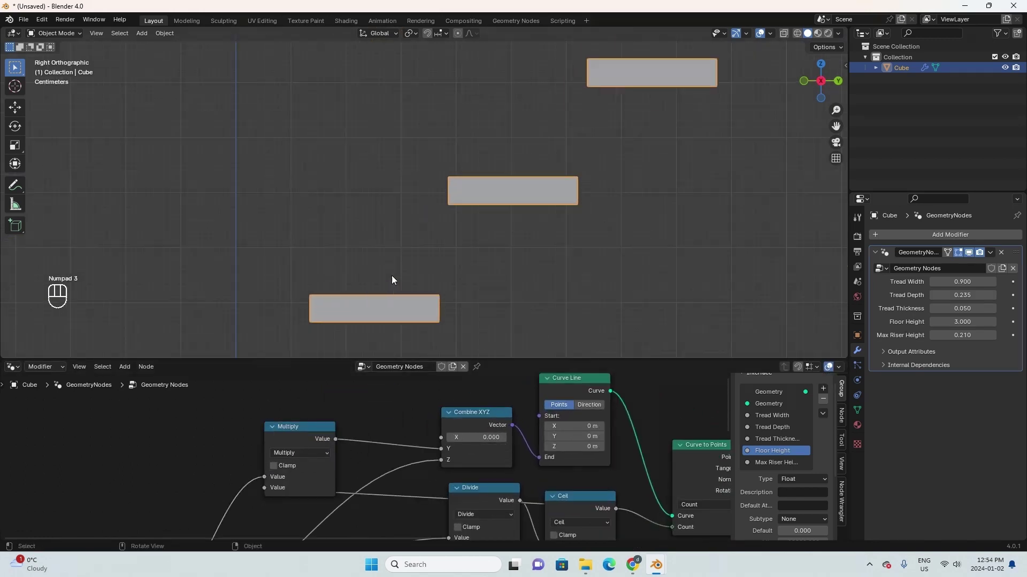
pyautogui.keyDown('shift'); pyautogui.moveTo(392, 275); pyautogui.dragTo(305, 249, button='middle'); pyautogui.keyUp('shift')
pyautogui.click(338, 254)
pyautogui.hotkey('shift', 'a')
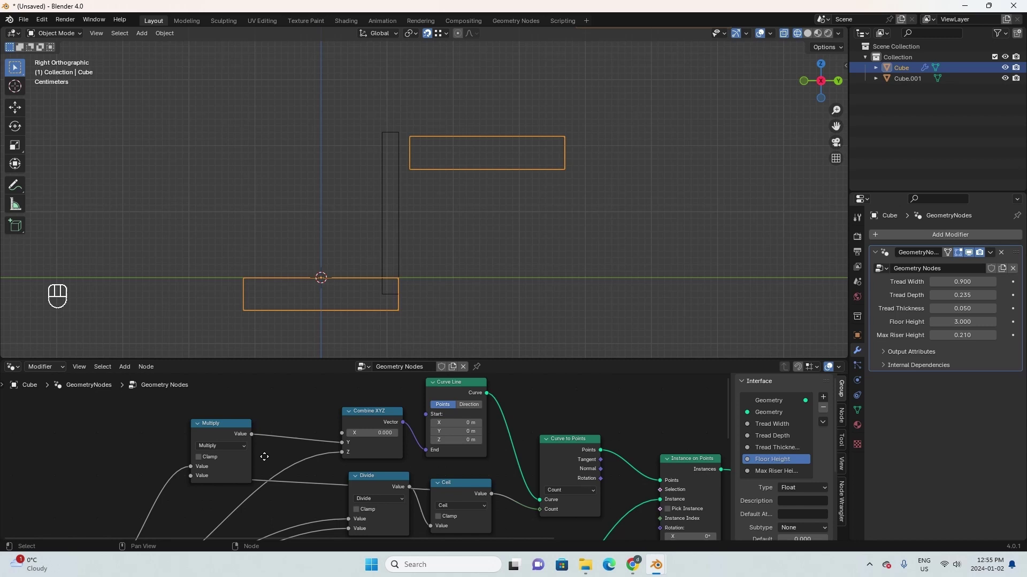
# - Examine the horizontal spacing of the treads against the upright reference box
pyautogui.scroll(1, 506, 460)
pyautogui.moveTo(455, 511); pyautogui.dragTo(411, 459, button='middle')
pyautogui.scroll(-4, 506, 460)
pyautogui.scroll(-14, 504, 222)
pyautogui.keyDown('shift'); pyautogui.moveTo(508, 228); pyautogui.dragTo(460, 123, button='middle'); pyautogui.keyUp('shift')
pyautogui.scroll(6, 353, 297)
pyautogui.scroll(5, 375, 257)
pyautogui.keyDown('shift'); pyautogui.moveTo(289, 347); pyautogui.dragTo(313, 299, button='middle'); pyautogui.keyUp('shift')
pyautogui.scroll(8, 311, 423)
pyautogui.moveTo(267, 425); pyautogui.dragTo(393, 448, button='middle')
# - Duplicate the Multiply node and set the copy's operation to Subtract
pyautogui.moveTo(317, 402); pyautogui.dragTo(217, 380)
pyautogui.scroll(-3, 373, 390)
pyautogui.moveTo(236, 414); pyautogui.dragTo(339, 456, button='middle')
pyautogui.scroll(-2, 351, 411)
pyautogui.moveTo(350, 410); pyautogui.dragTo(304, 463, button='middle')
pyautogui.click(331, 444)
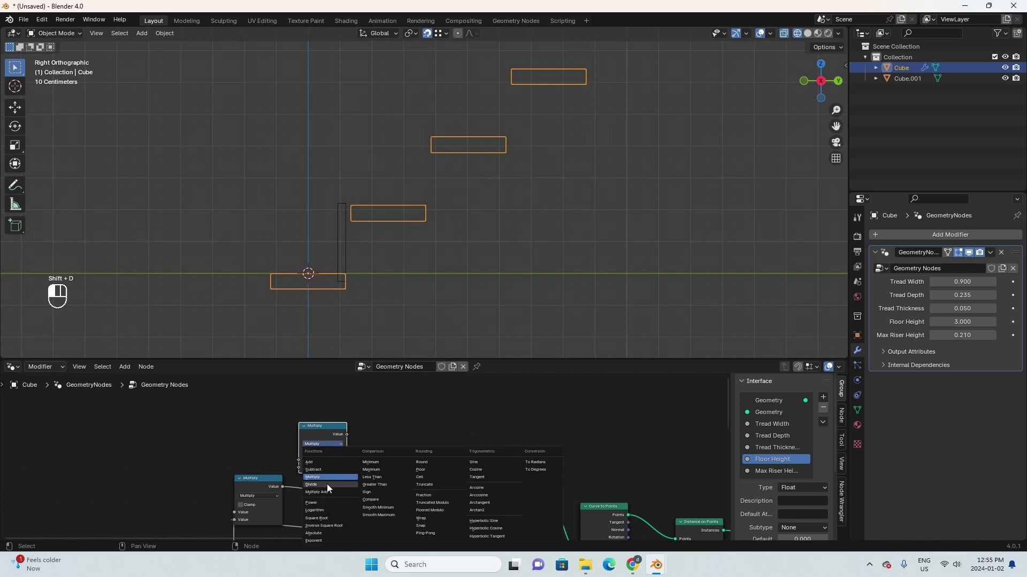
pyautogui.scroll(1, 374, 428)
pyautogui.click(353, 427)
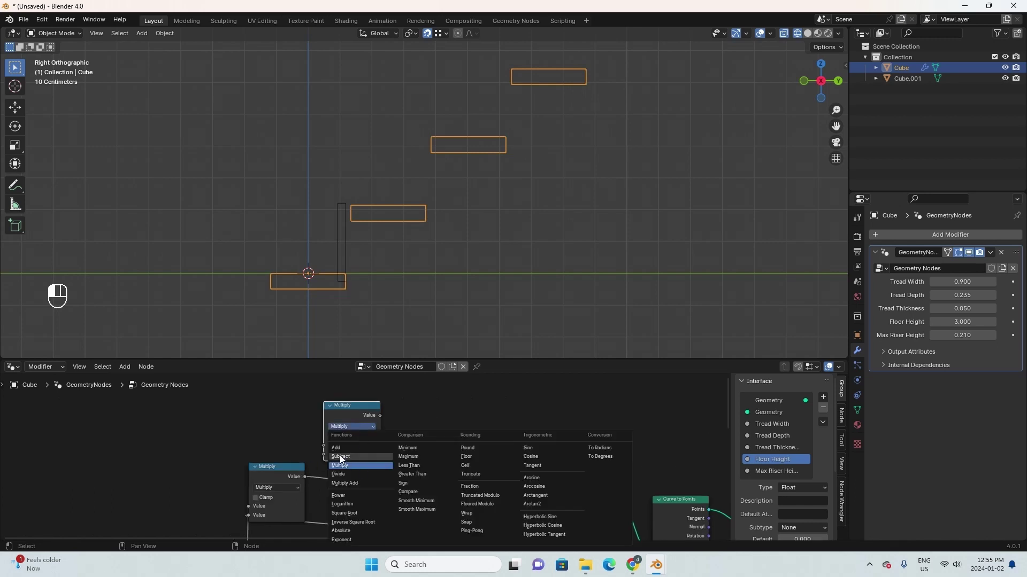
pyautogui.click(351, 417)
# - Route the Ceil output through the Subtract node into the Multiply node's second value, and set the subtracted value to 1
pyautogui.scroll(-4, 258, 511)
pyautogui.scroll(1, 296, 459)
pyautogui.moveTo(268, 476); pyautogui.dragTo(311, 463, button='middle')
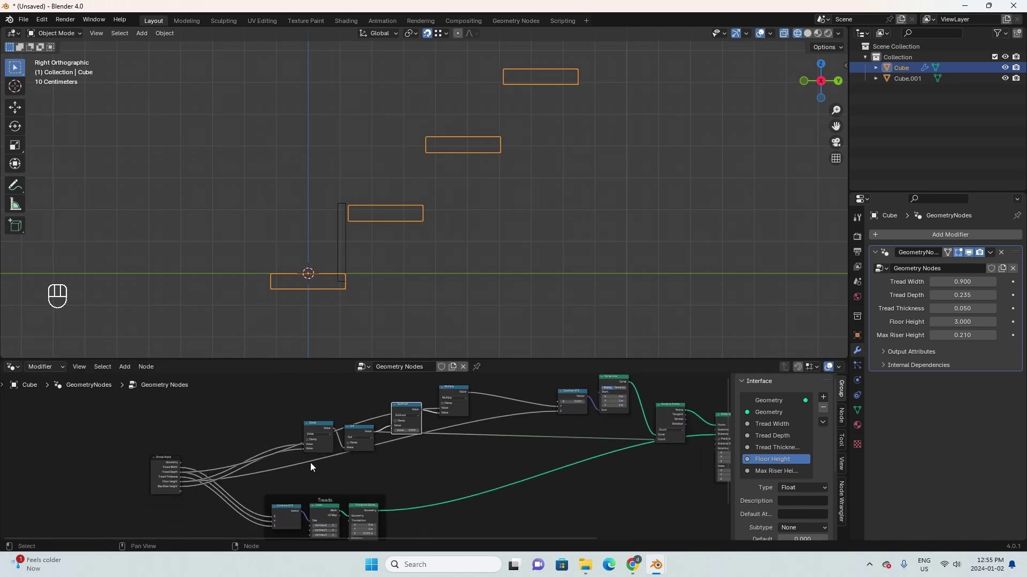
pyautogui.hotkey('ctrl', 'z')
pyautogui.scroll(2, 310, 463)
pyautogui.scroll(3, 224, 428)
pyautogui.moveTo(214, 412); pyautogui.dragTo(343, 428, button='middle')
pyautogui.moveTo(338, 412); pyautogui.dragTo(161, 420)
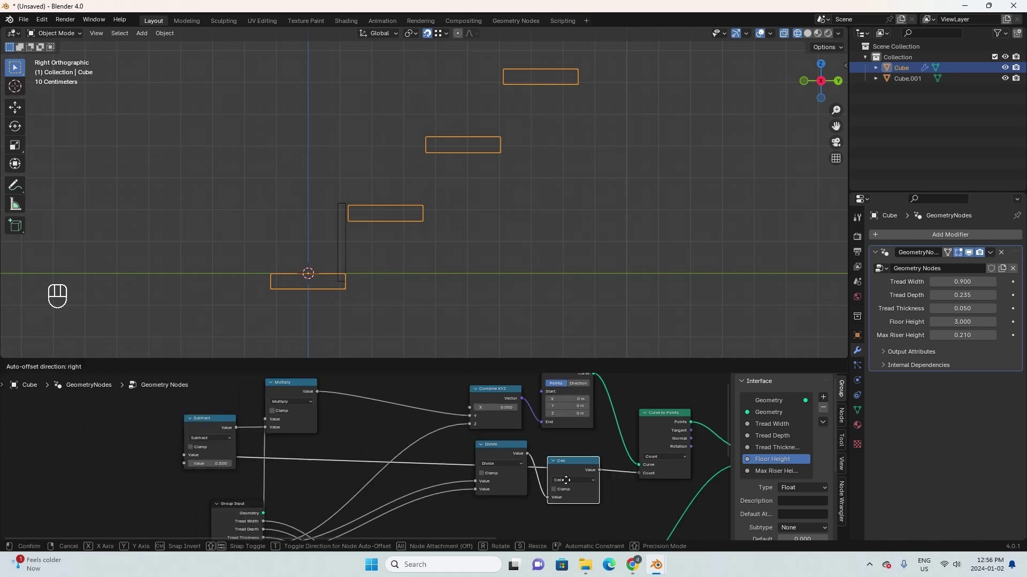
pyautogui.scroll(1, 321, 422)
pyautogui.doubleClick(221, 474)
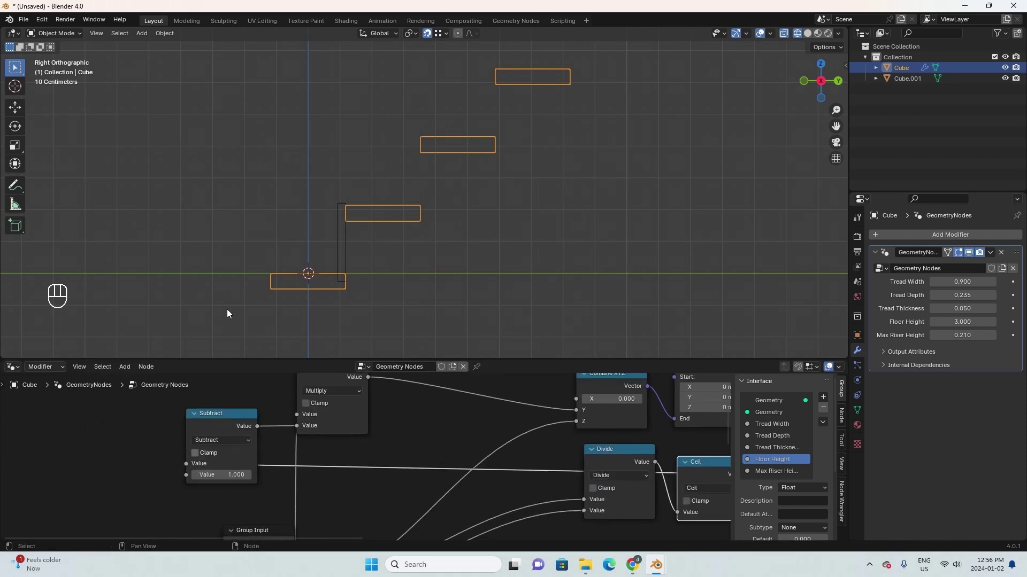
# - Move the Group Input node farther away from the Divide and Ceil nodes
pyautogui.scroll(6, 228, 310)
pyautogui.keyDown('shift'); pyautogui.moveTo(313, 329); pyautogui.dragTo(464, 205, button='middle'); pyautogui.keyUp('shift')
pyautogui.scroll(-9, 354, 450)
pyautogui.moveTo(354, 450); pyautogui.dragTo(369, 436, button='middle')
pyautogui.scroll(-3, 349, 189)
pyautogui.scroll(3, 291, 482)
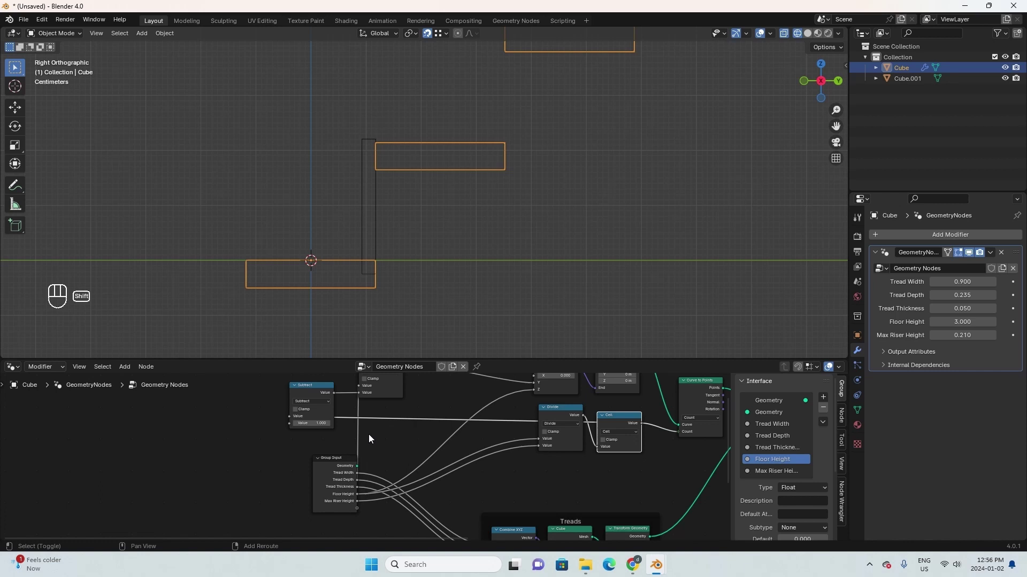
pyautogui.moveTo(338, 459); pyautogui.dragTo(296, 460)
pyautogui.scroll(4, 397, 203)
pyautogui.scroll(-1, 398, 201)
pyautogui.scroll(-1, 368, 437)
pyautogui.moveTo(368, 437); pyautogui.dragTo(350, 473, button='middle')
# - Reposition the Subtract and Multiply nodes above the Group Input to make room for another node
pyautogui.scroll(4, 349, 473)
pyautogui.moveTo(269, 406)
pyautogui.mouseDown()
pyautogui.moveTo(266, 388)
pyautogui.moveTo(263, 415)
pyautogui.mouseUp()
pyautogui.scroll(-1, 384, 401)
pyautogui.moveTo(449, 384); pyautogui.dragTo(441, 417, button='middle')
pyautogui.moveTo(403, 410)
pyautogui.mouseDown()
pyautogui.moveTo(441, 399)
pyautogui.moveTo(410, 406)
pyautogui.moveTo(413, 393)
pyautogui.mouseUp()
pyautogui.moveTo(344, 447); pyautogui.dragTo(360, 379, button='middle')
pyautogui.scroll(1, 343, 409)
pyautogui.moveTo(341, 410); pyautogui.dragTo(337, 368)
pyautogui.moveTo(315, 413); pyautogui.dragTo(309, 446, button='middle')
pyautogui.scroll(-3, 323, 473)
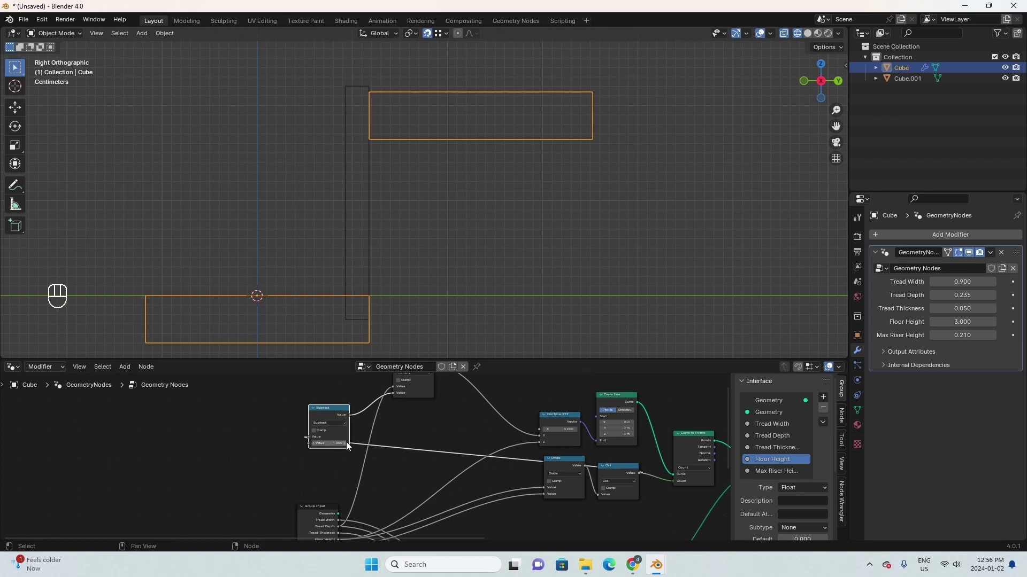
# - Duplicate the Subtract node between Tread Depth and the Multiply node's first value, and set its subtracted value to 0.025
pyautogui.scroll(4, 339, 424)
pyautogui.hotkey('shift', 'd')
pyautogui.click(392, 484)
pyautogui.scroll(2, 374, 497)
pyautogui.moveTo(373, 499); pyautogui.dragTo(342, 465, button='middle')
pyautogui.click(385, 492)
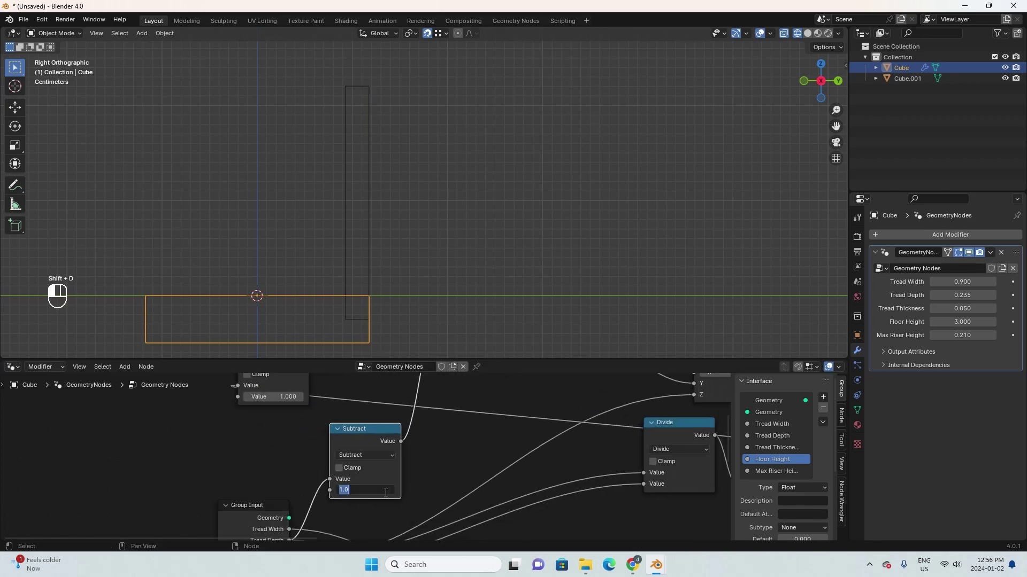
pyautogui.scroll(-5, 380, 251)
pyautogui.keyDown('shift'); pyautogui.moveTo(351, 207); pyautogui.dragTo(316, 232, button='middle'); pyautogui.keyUp('shift')
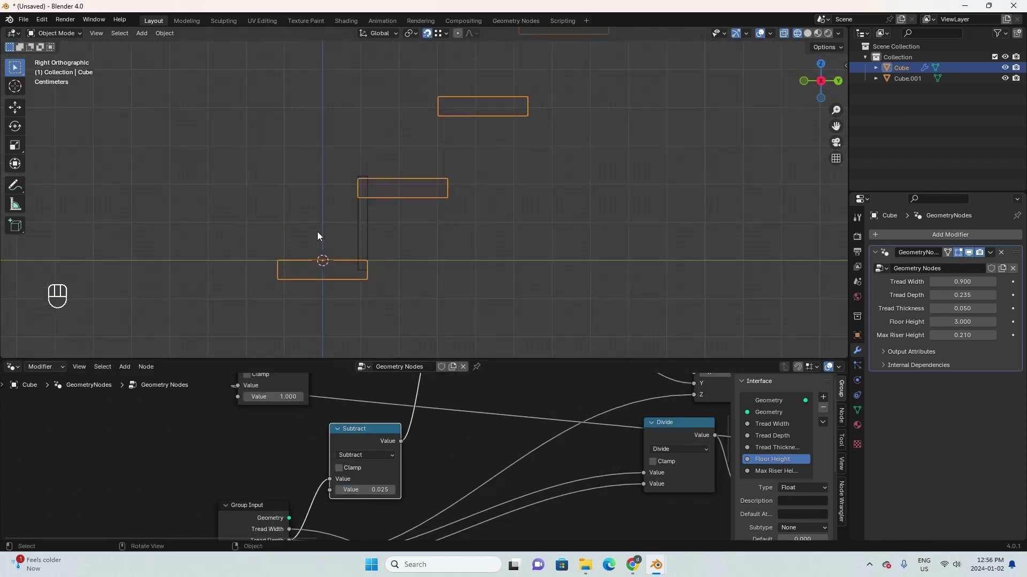
# - Delete the upright reference box and set the staircase's Floor Height to 4
pyautogui.scroll(-11, 363, 220)
pyautogui.keyDown('shift'); pyautogui.moveTo(411, 205); pyautogui.dragTo(410, 250, button='middle'); pyautogui.keyUp('shift')
pyautogui.scroll(8, 414, 247)
pyautogui.keyDown('shift'); pyautogui.moveTo(418, 244); pyautogui.dragTo(482, 137, button='middle'); pyautogui.keyUp('shift')
pyautogui.click(293, 267)
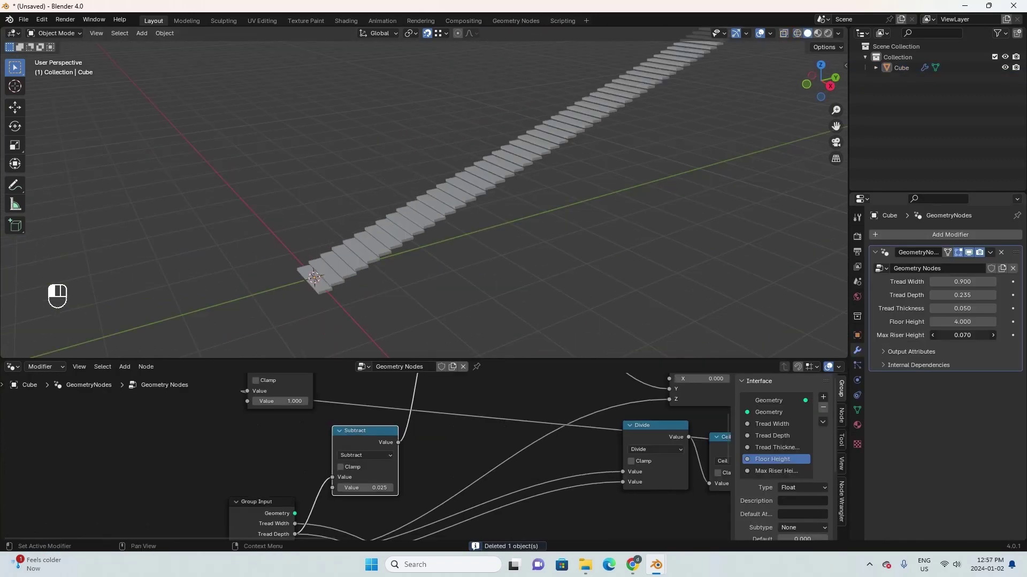
# - Undo the Max Riser Height change, and try a different Tread Depth before undoing it too
pyautogui.hotkey('ctrl', 'z')
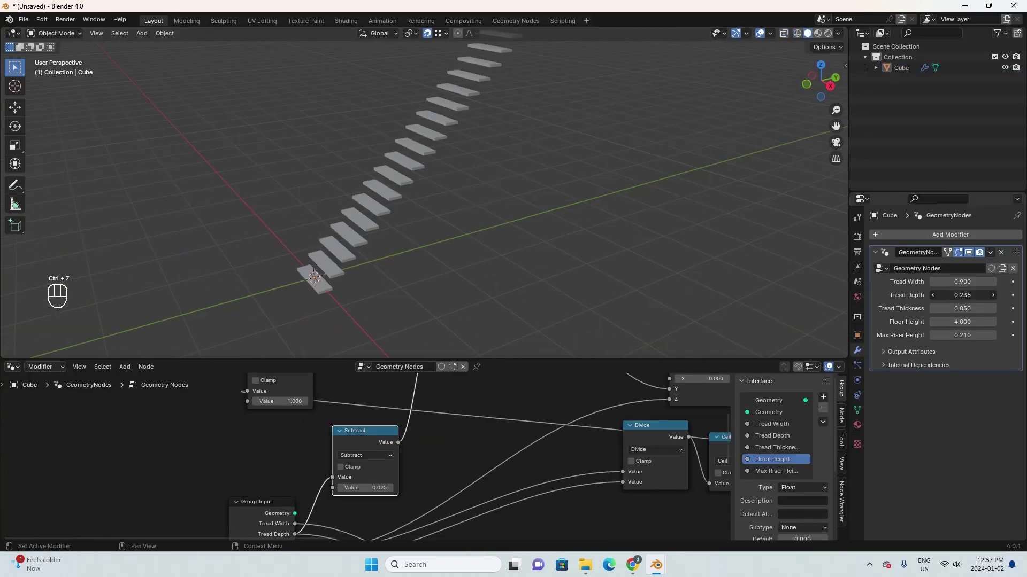
pyautogui.moveTo(954, 296); pyautogui.dragTo(968, 296)
pyautogui.keyDown('shift'); pyautogui.moveTo(447, 195); pyautogui.dragTo(441, 230, button='middle'); pyautogui.keyUp('shift')
pyautogui.scroll(-2, 460, 231)
pyautogui.hotkey('ctrl', 'z')
pyautogui.scroll(3, 488, 235)
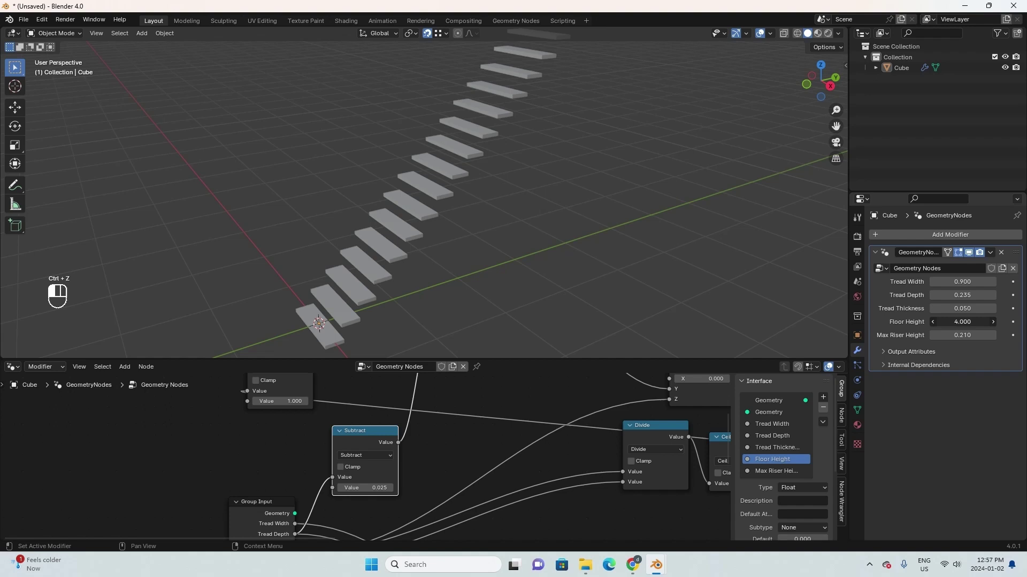
# - Set the staircase's Floor Height to 3
pyautogui.scroll(-3, 546, 230)
pyautogui.write('3')
pyautogui.press('Return')
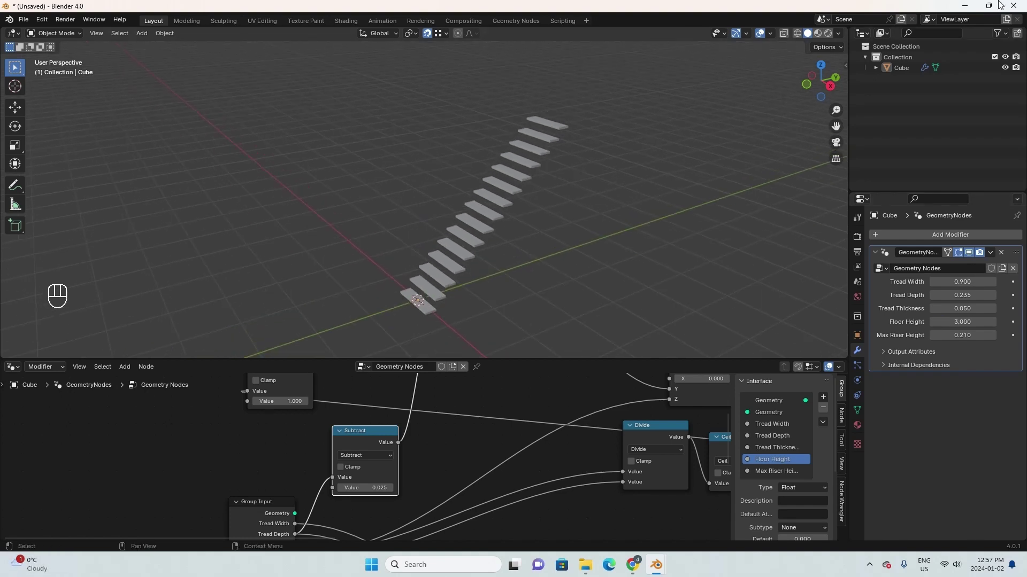
pyautogui.scroll(4, 471, 256)
pyautogui.scroll(-2, 432, 244)
pyautogui.moveTo(432, 244); pyautogui.dragTo(481, 248, button='middle')
pyautogui.scroll(-7, 540, 449)
# - Examine the Mesh Line, Vector, Value and Extrude Mesh nodes in the Stringer Right frame
pyautogui.moveTo(551, 460); pyautogui.dragTo(416, 428, button='middle')
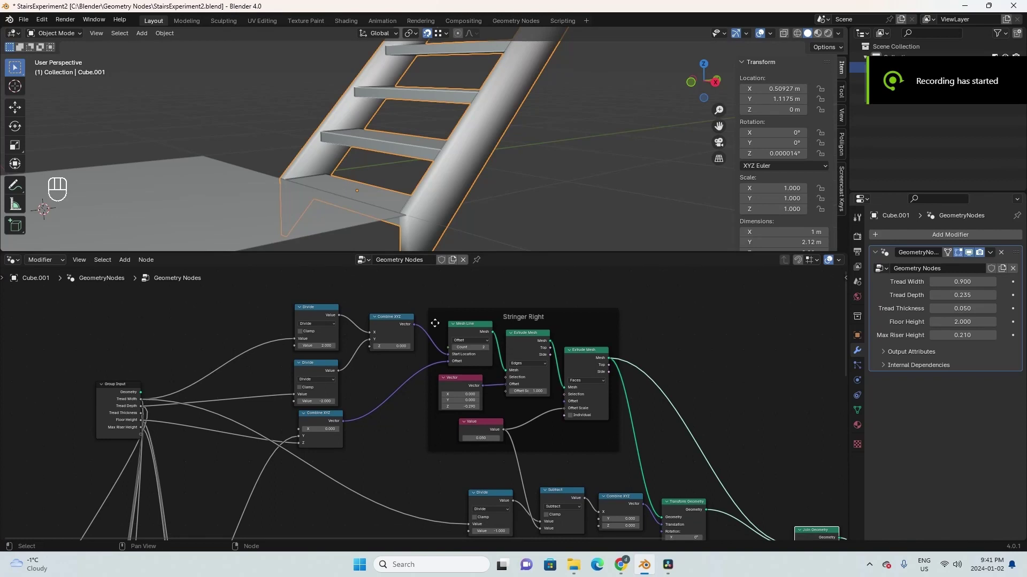
pyautogui.scroll(3, 442, 350)
pyautogui.moveTo(442, 351); pyautogui.dragTo(458, 368, button='middle')
pyautogui.scroll(-2, 460, 358)
pyautogui.scroll(2, 460, 358)
pyautogui.scroll(2, 428, 408)
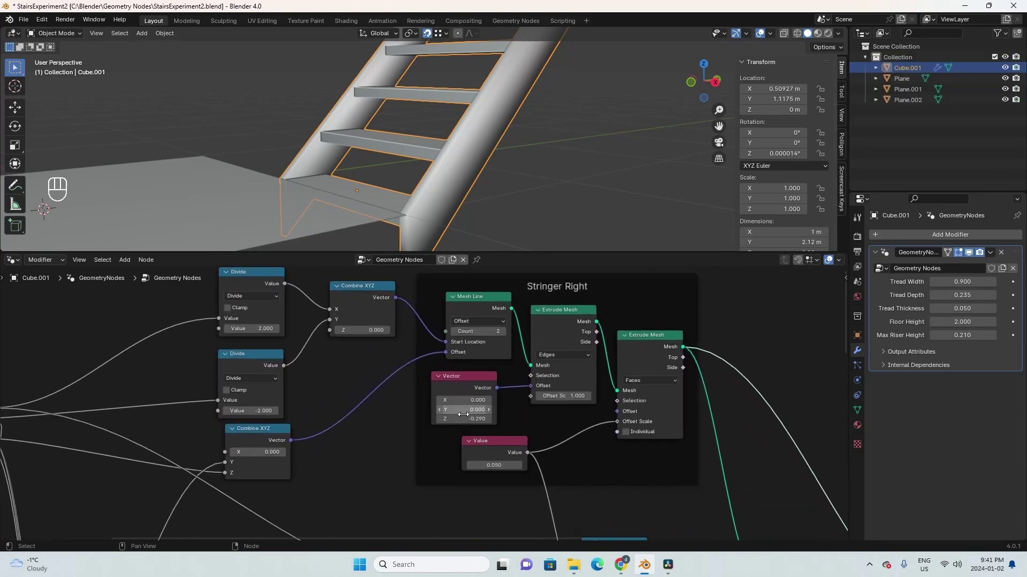
pyautogui.moveTo(458, 410); pyautogui.dragTo(525, 432, button='middle')
pyautogui.moveTo(542, 318)
pyautogui.mouseDown()
pyautogui.moveTo(523, 319)
pyautogui.moveTo(530, 325)
pyautogui.mouseUp()
pyautogui.moveTo(377, 382); pyautogui.dragTo(441, 389, button='middle')
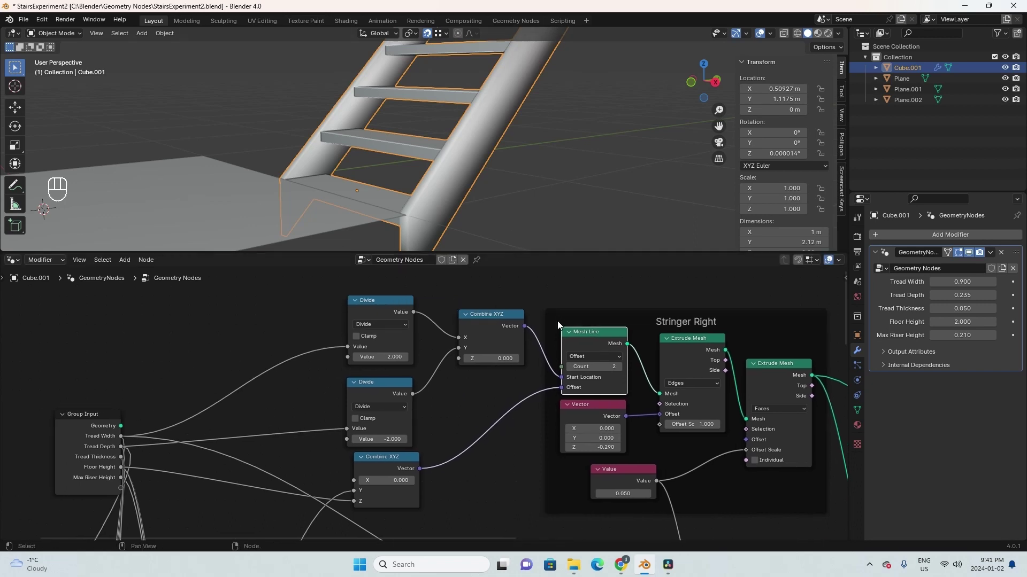
# - Examine how the Tread Width and Tread Depth Divide nodes set the Mesh Line's Start Location at the stringer's lower corner
pyautogui.moveTo(306, 407); pyautogui.dragTo(344, 423, button='middle')
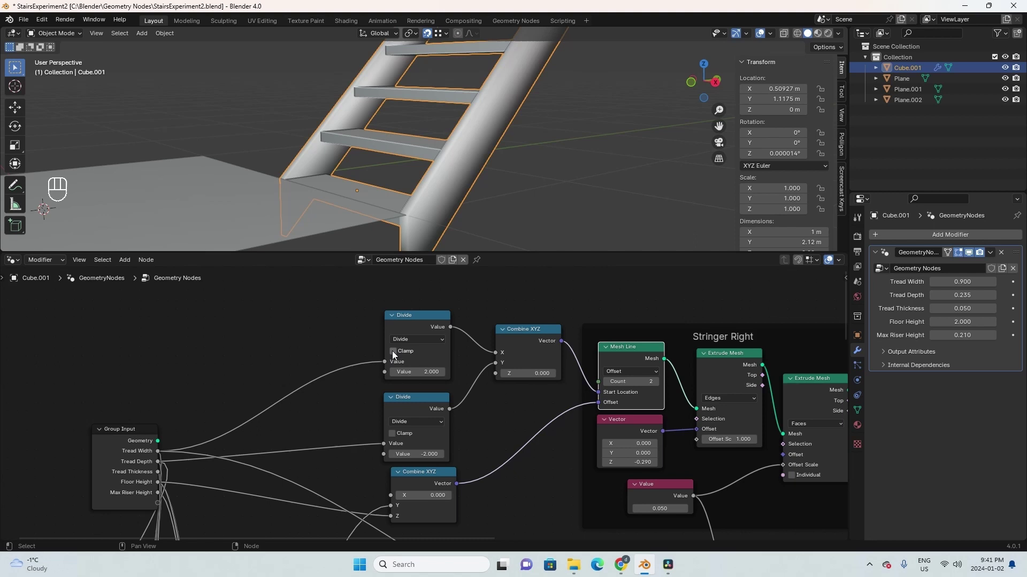
pyautogui.moveTo(394, 243); pyautogui.dragTo(364, 159, button='middle')
pyautogui.moveTo(275, 200); pyautogui.dragTo(343, 182, button='middle')
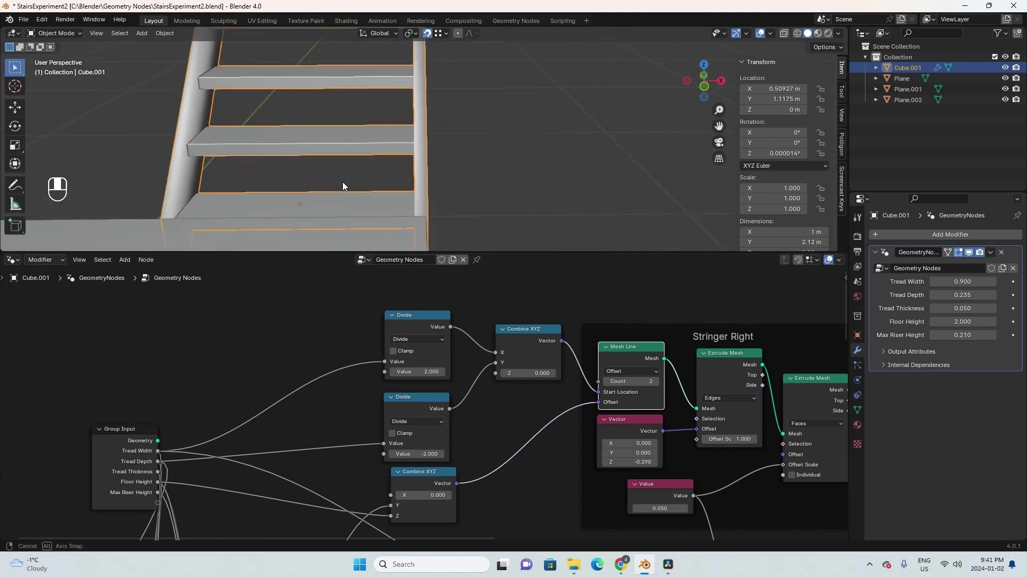
pyautogui.moveTo(302, 208)
pyautogui.mouseDown(button='middle')
pyautogui.moveTo(284, 190)
pyautogui.moveTo(308, 193)
pyautogui.mouseUp(button='middle')
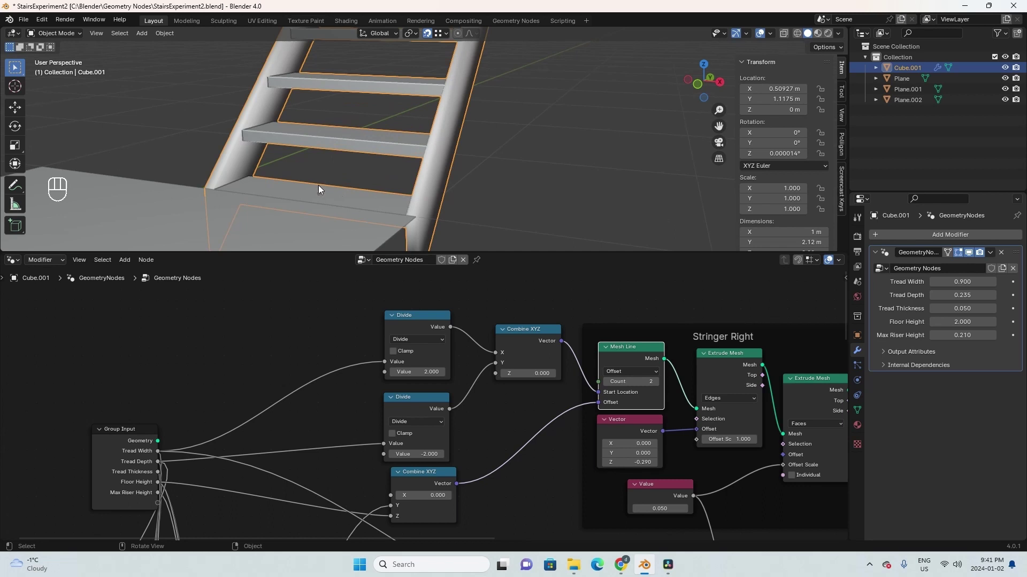
pyautogui.moveTo(410, 315); pyautogui.dragTo(437, 315)
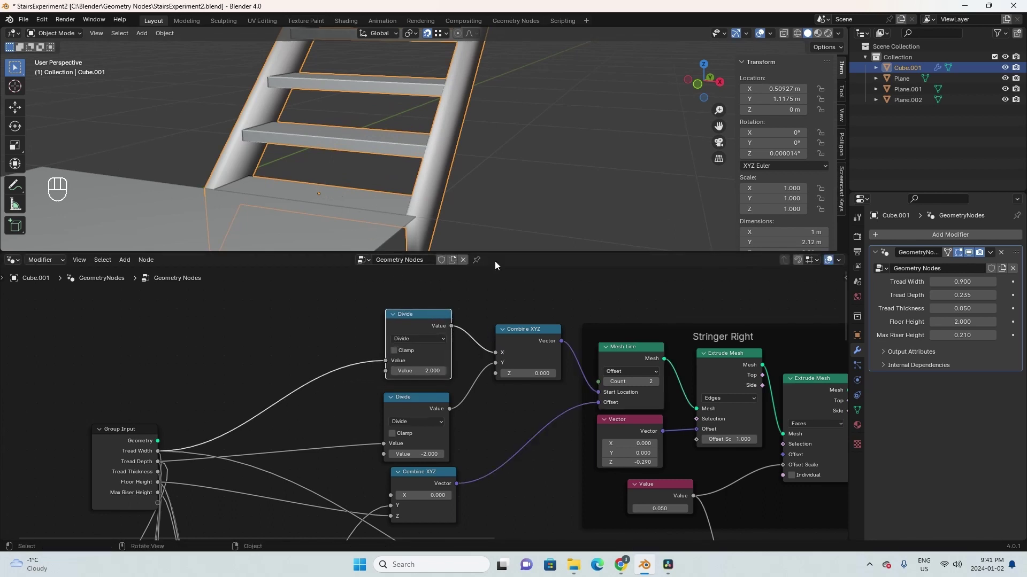
pyautogui.keyDown('shift'); pyautogui.moveTo(374, 213); pyautogui.dragTo(351, 188, button='middle'); pyautogui.keyUp('shift')
pyautogui.scroll(2, 362, 182)
pyautogui.moveTo(485, 404); pyautogui.dragTo(475, 385, button='middle')
pyautogui.moveTo(342, 199); pyautogui.dragTo(367, 200, button='middle')
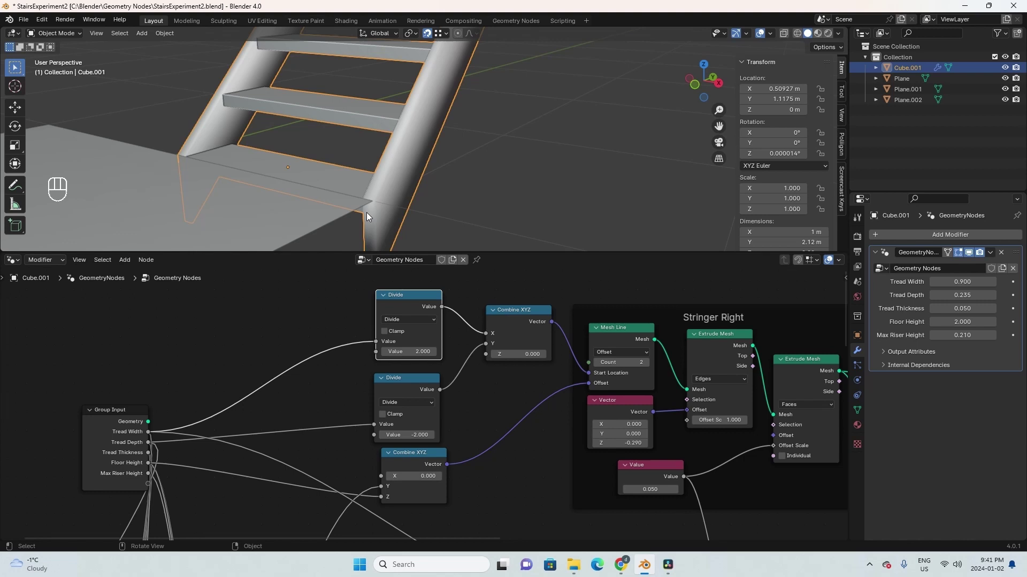
pyautogui.moveTo(126, 453); pyautogui.dragTo(159, 450, button='middle')
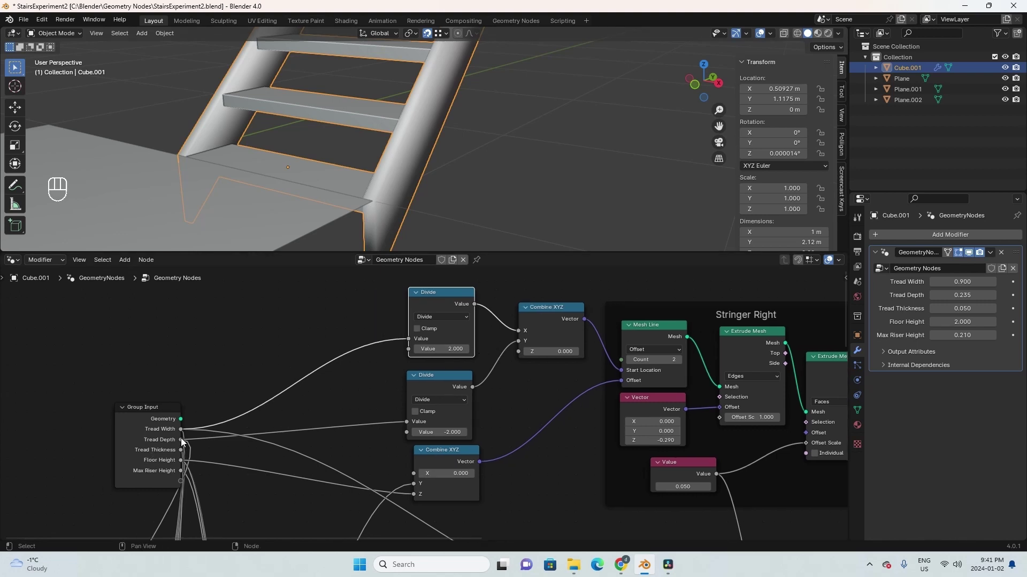
pyautogui.moveTo(439, 376)
pyautogui.mouseDown()
pyautogui.moveTo(441, 362)
pyautogui.moveTo(445, 373)
pyautogui.mouseUp()
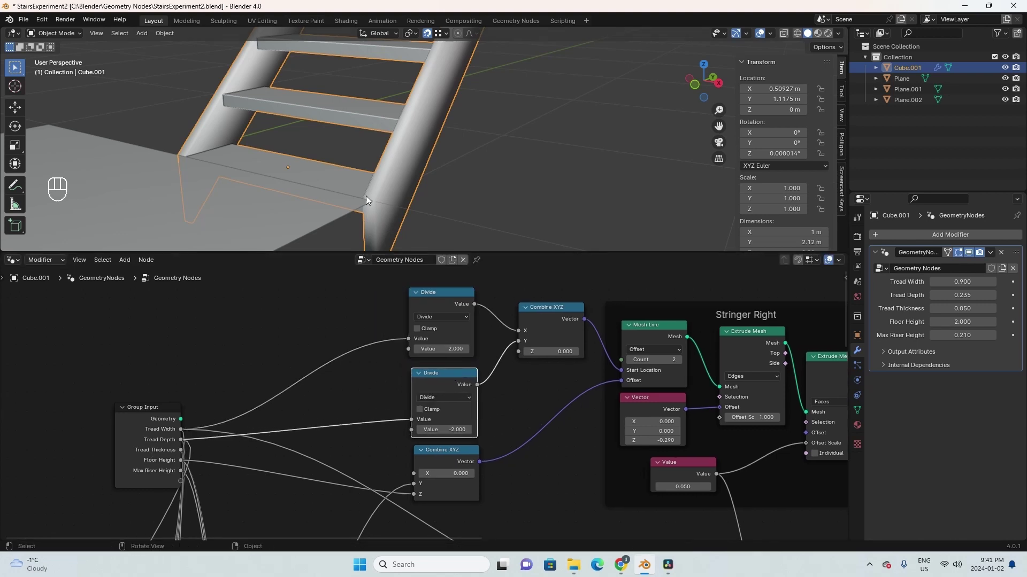
pyautogui.moveTo(512, 386); pyautogui.dragTo(496, 354, button='middle')
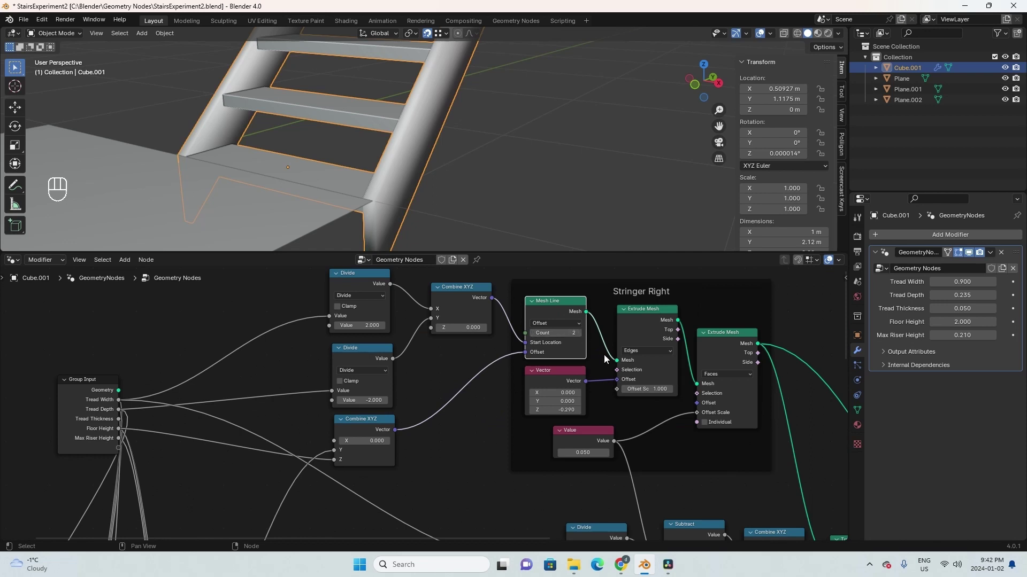
pyautogui.moveTo(586, 389); pyautogui.dragTo(591, 387)
pyautogui.moveTo(431, 133); pyautogui.dragTo(400, 206, button='middle')
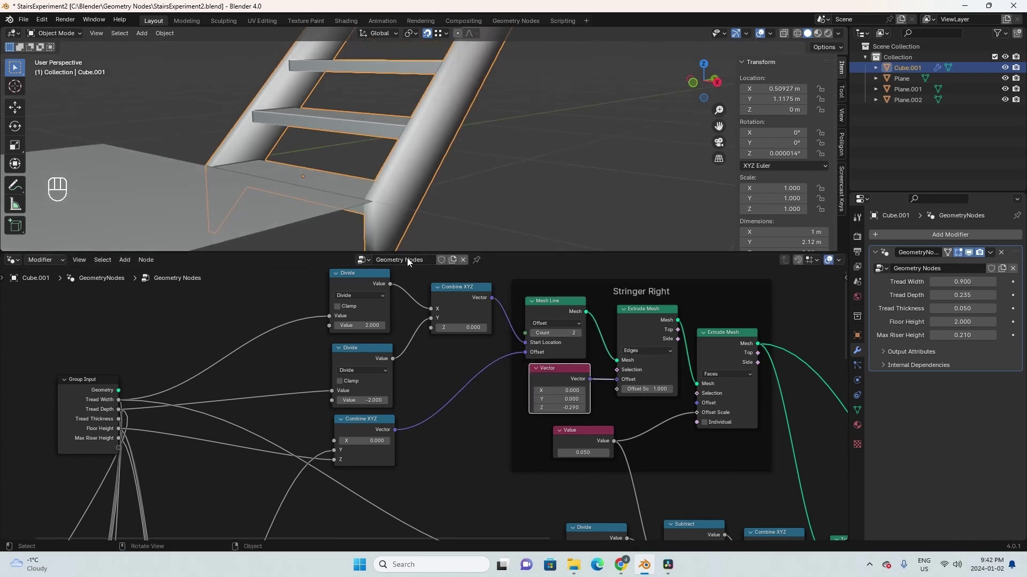
# - Trace the Combine XYZ node feeding the Mesh Line's Offset back to the Multiply node in the Points on Curve frame
pyautogui.moveTo(454, 347); pyautogui.dragTo(487, 350, button='middle')
pyautogui.moveTo(406, 423); pyautogui.dragTo(404, 423)
pyautogui.scroll(-2, 421, 402)
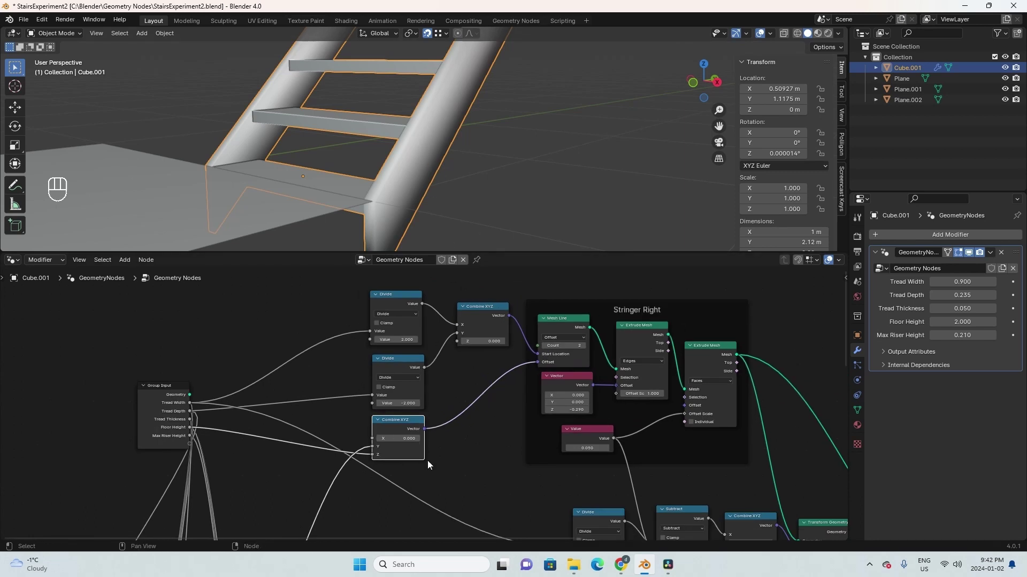
pyautogui.scroll(-5, 428, 462)
pyautogui.moveTo(429, 457); pyautogui.dragTo(469, 369, button='middle')
pyautogui.scroll(8, 376, 441)
pyautogui.moveTo(398, 431); pyautogui.dragTo(424, 420, button='middle')
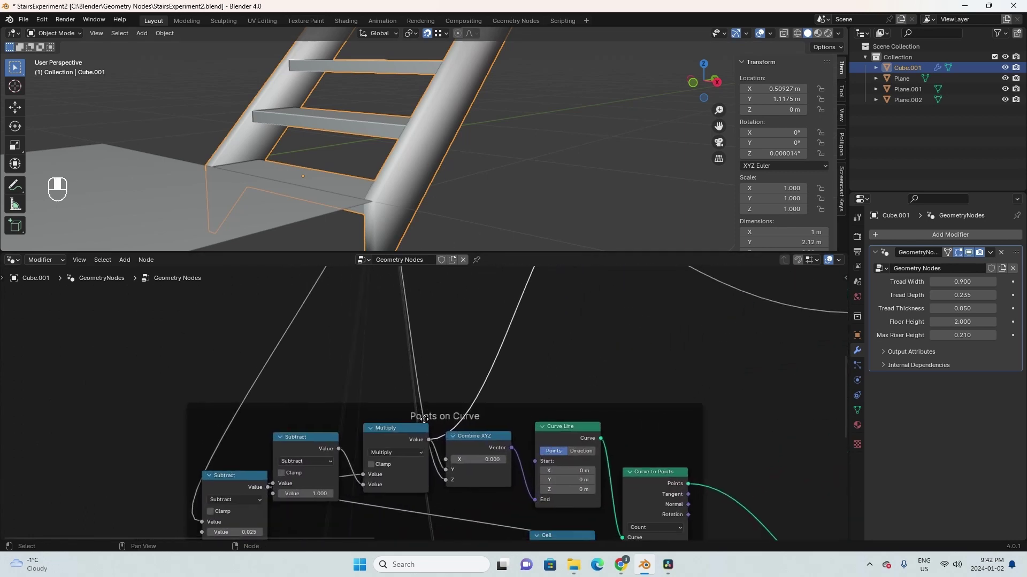
pyautogui.moveTo(424, 419); pyautogui.dragTo(414, 416)
pyautogui.moveTo(576, 428)
pyautogui.mouseDown()
pyautogui.moveTo(588, 421)
pyautogui.moveTo(571, 421)
pyautogui.mouseUp()
pyautogui.scroll(-4, 453, 425)
pyautogui.moveTo(535, 342); pyautogui.dragTo(461, 348, button='middle')
pyautogui.scroll(3, 534, 347)
pyautogui.moveTo(367, 442); pyautogui.dragTo(431, 367, button='middle')
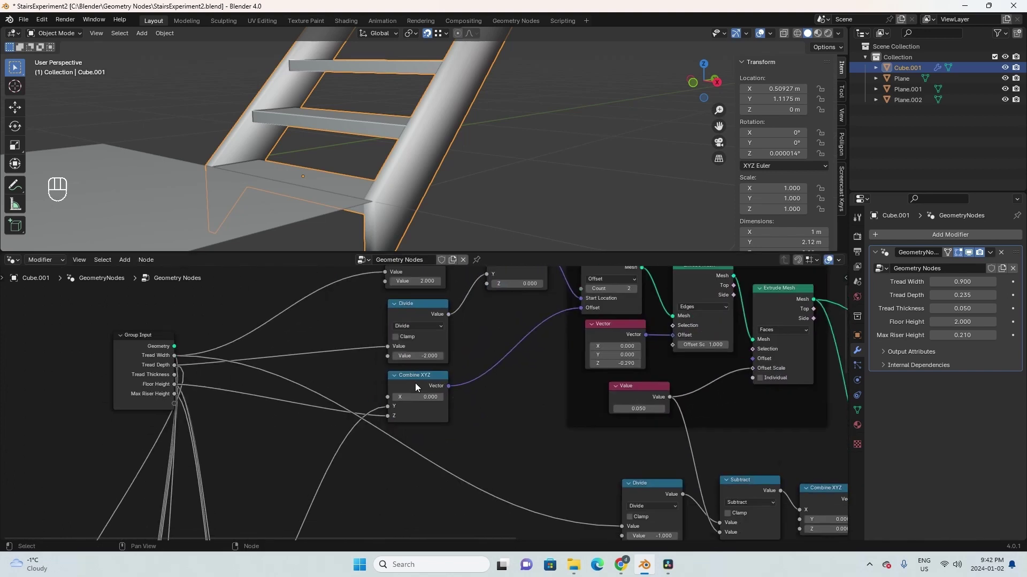
# - Review how the Multiply result and Floor Height supply the Y and Z of the Mesh Line's Offset
pyautogui.moveTo(415, 383); pyautogui.dragTo(428, 379)
pyautogui.moveTo(452, 435); pyautogui.dragTo(472, 456, button='middle')
pyautogui.scroll(-4, 299, 451)
pyautogui.moveTo(255, 443); pyautogui.dragTo(303, 311, button='middle')
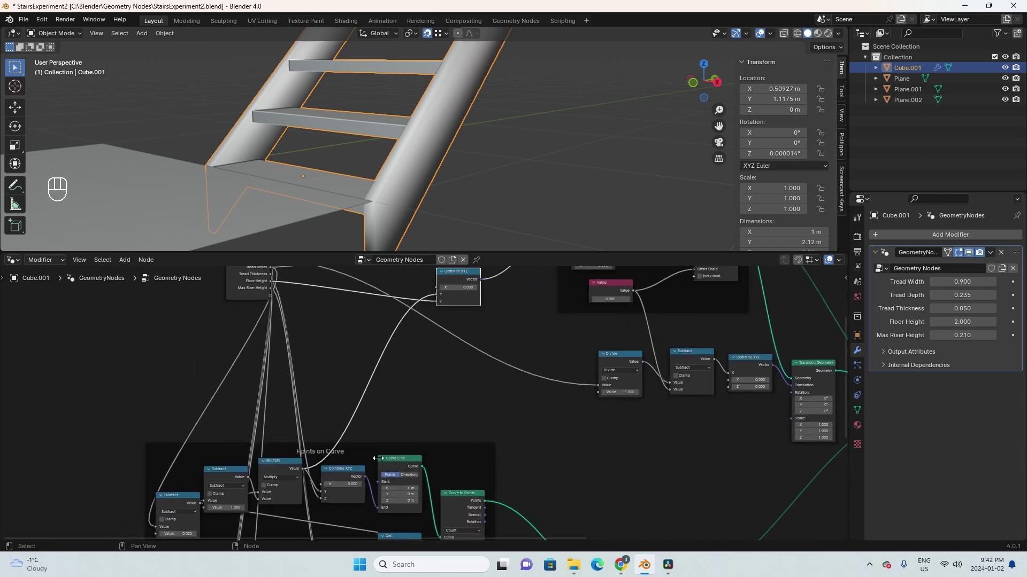
pyautogui.moveTo(368, 377); pyautogui.dragTo(291, 526, button='middle')
pyautogui.scroll(3, 338, 448)
pyautogui.scroll(-3, 387, 155)
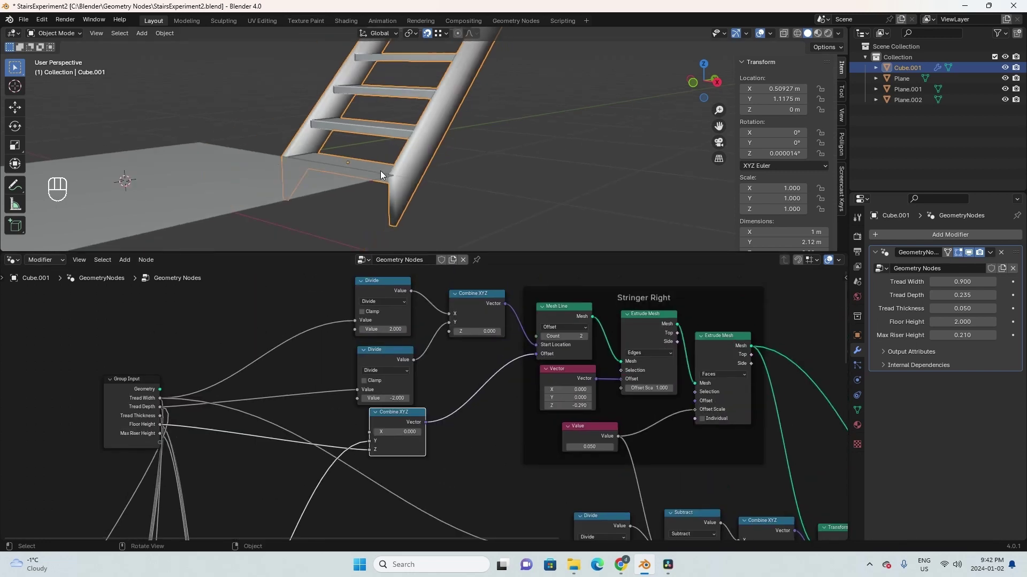
# - Inspect the full length of the stringers alongside the Vector node that drives the edge extrusion offset
pyautogui.scroll(-2, 387, 149)
pyautogui.moveTo(388, 149); pyautogui.dragTo(366, 188, button='middle')
pyautogui.scroll(2, 483, 359)
pyautogui.moveTo(492, 394); pyautogui.dragTo(343, 408, button='middle')
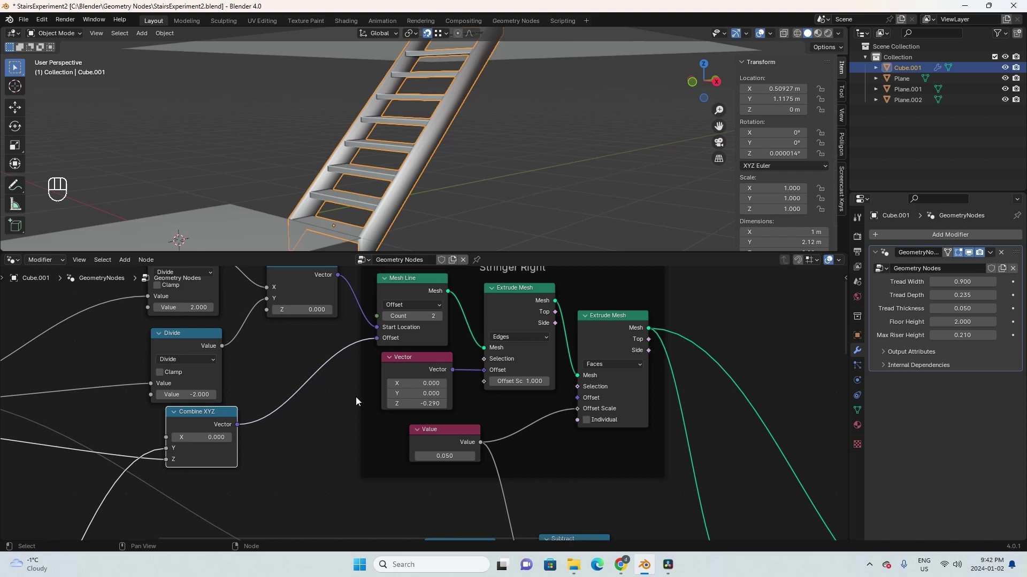
pyautogui.scroll(-1, 358, 393)
pyautogui.moveTo(375, 277); pyautogui.dragTo(392, 284, button='middle')
pyautogui.scroll(2, 406, 217)
pyautogui.scroll(2, 413, 416)
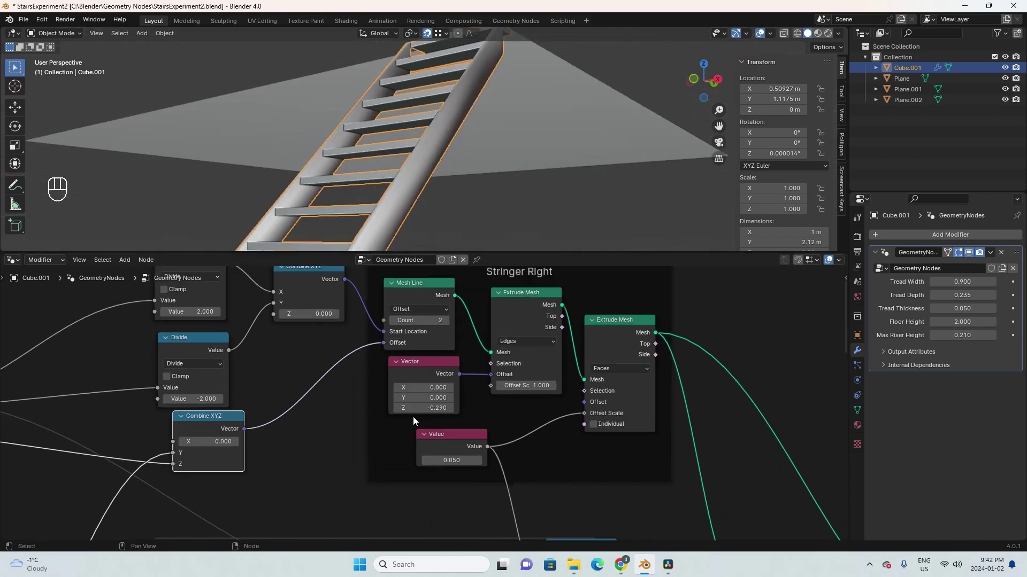
pyautogui.moveTo(437, 82); pyautogui.dragTo(465, 214, button='middle')
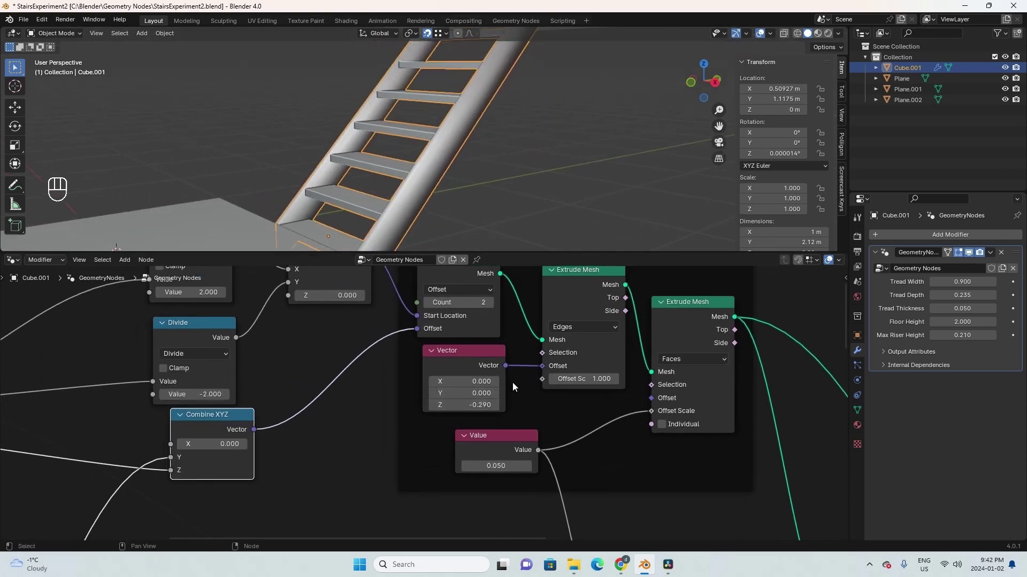
# - Try a different Z offset in the Vector node driving the stringer's edge extrusion and undo it
pyautogui.moveTo(463, 407); pyautogui.dragTo(490, 406)
pyautogui.hotkey('ctrl', 'z')
pyautogui.scroll(2, 547, 108)
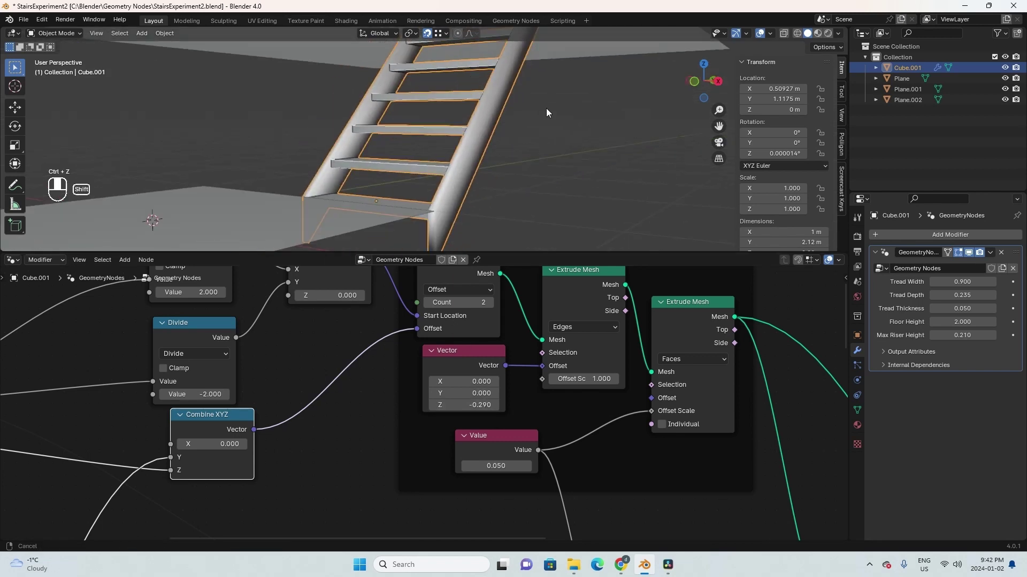
pyautogui.moveTo(547, 108); pyautogui.dragTo(468, 191, button='middle')
pyautogui.scroll(-1, 406, 129)
pyautogui.moveTo(531, 409); pyautogui.dragTo(421, 429, button='middle')
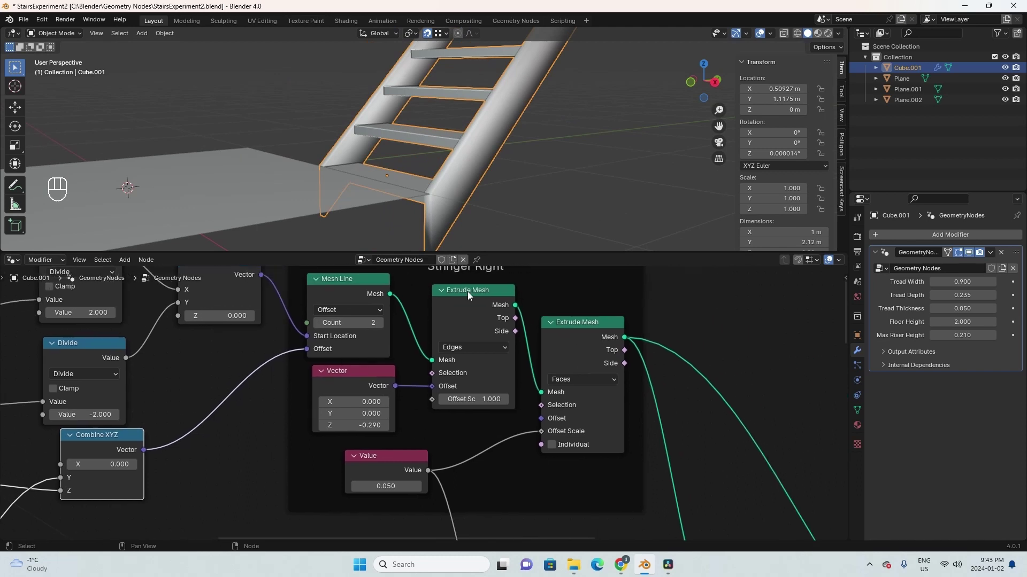
# - Shift both Extrude Mesh nodes slightly inside the Stringer Right frame and view the stringers from the front
pyautogui.moveTo(467, 291); pyautogui.dragTo(455, 293)
pyautogui.moveTo(578, 323); pyautogui.dragTo(566, 319)
pyautogui.moveTo(554, 369); pyautogui.dragTo(653, 352, button='middle')
pyautogui.moveTo(409, 125); pyautogui.dragTo(477, 138, button='middle')
pyautogui.keyDown('shift'); pyautogui.moveTo(478, 138); pyautogui.dragTo(462, 185, button='middle'); pyautogui.keyUp('shift')
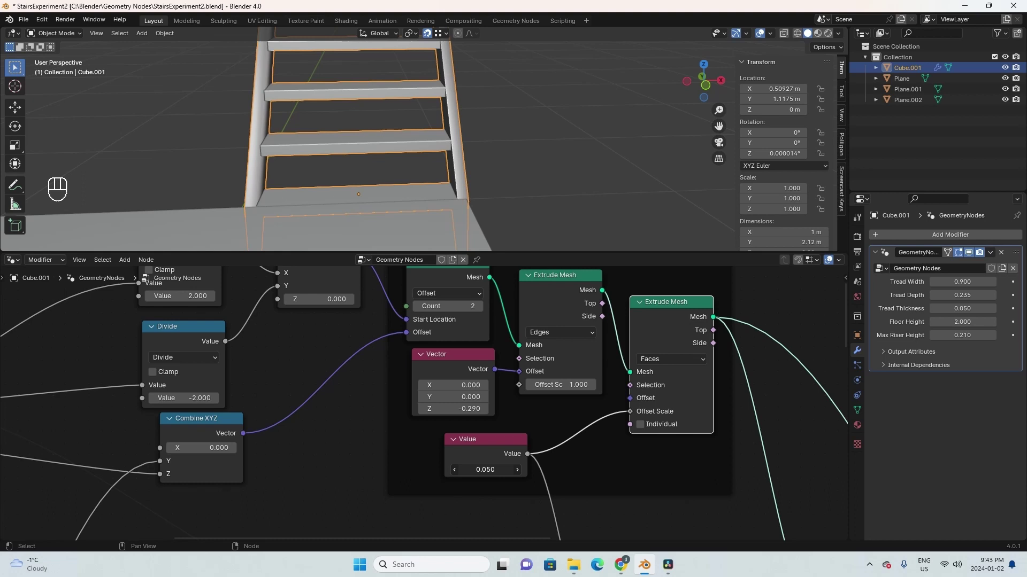
# - Try a different stringer thickness in the Value node feeding the face extrusion's Offset Scale and undo it
pyautogui.moveTo(485, 470); pyautogui.dragTo(506, 470)
pyautogui.hotkey('ctrl', 'z')
pyautogui.scroll(-3, 512, 393)
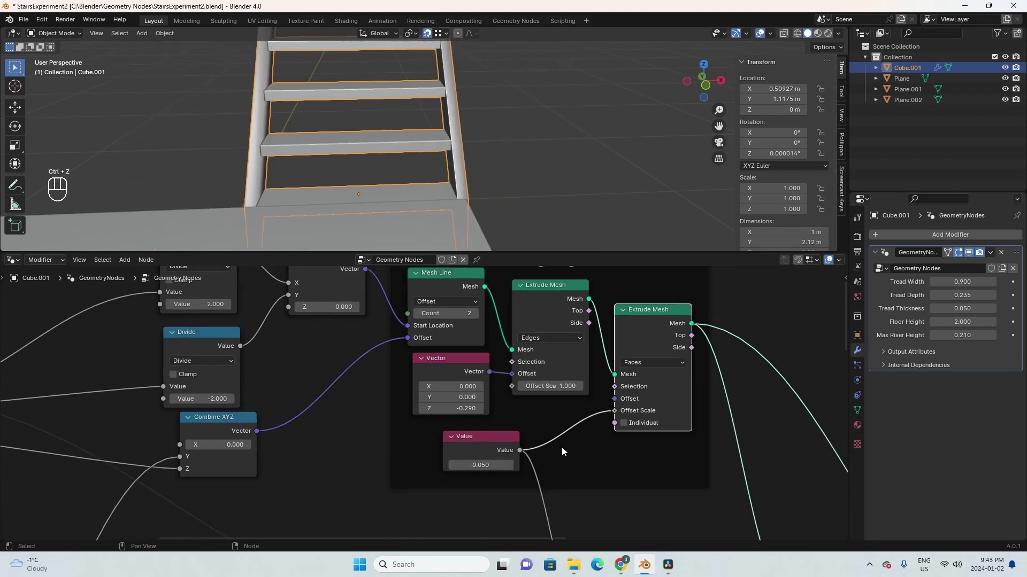
pyautogui.scroll(-2, 452, 202)
pyautogui.scroll(-1, 452, 202)
pyautogui.moveTo(452, 202); pyautogui.dragTo(441, 202, button='middle')
# - Reposition the Join Geometry and Transform Geometry nodes to lay out the second stringer's branch more clearly
pyautogui.moveTo(650, 458); pyautogui.dragTo(540, 395, button='middle')
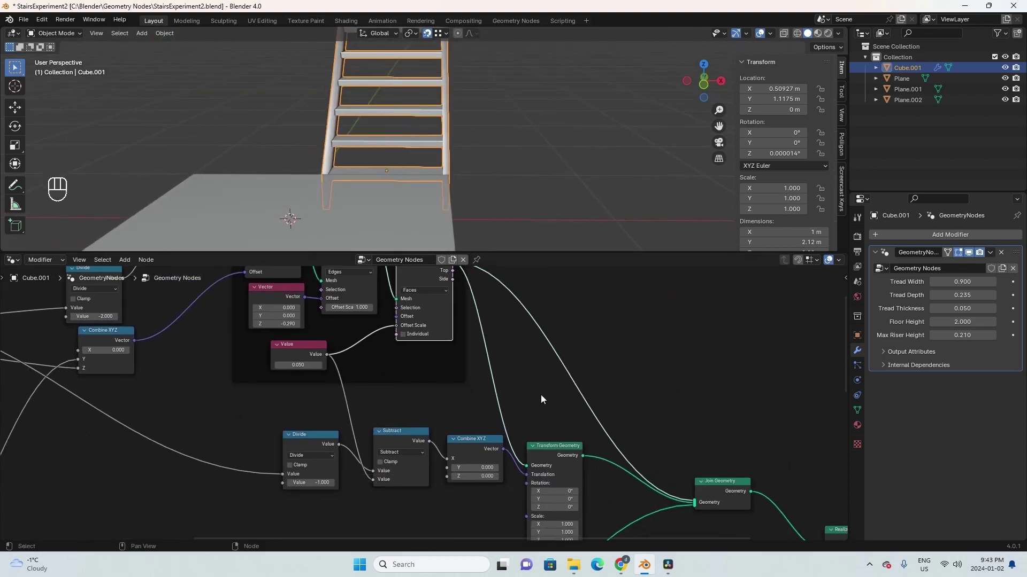
pyautogui.scroll(-2, 716, 463)
pyautogui.moveTo(721, 476); pyautogui.dragTo(753, 400)
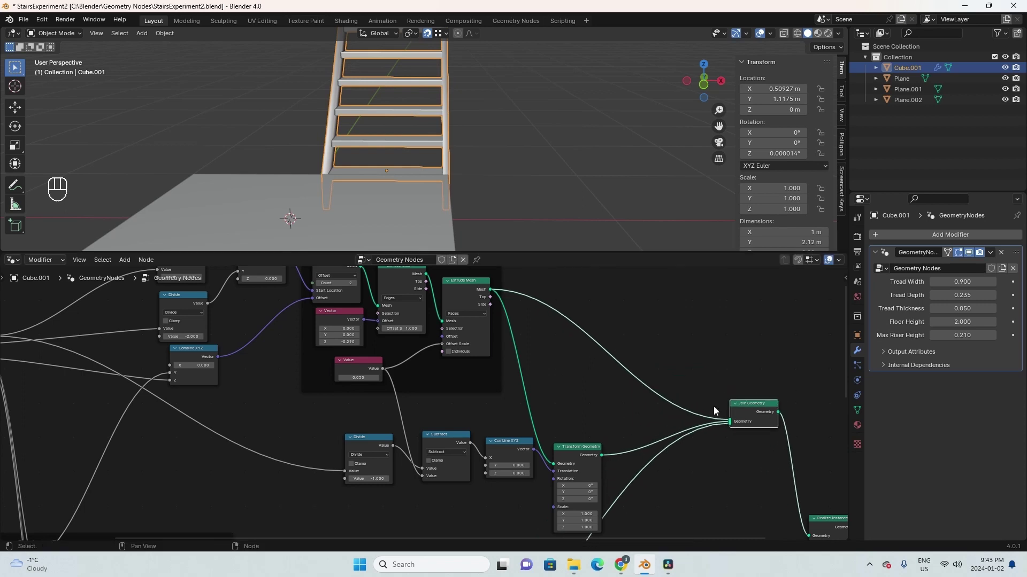
pyautogui.scroll(3, 610, 457)
pyautogui.moveTo(609, 457); pyautogui.dragTo(649, 467, button='middle')
pyautogui.moveTo(652, 469); pyautogui.dragTo(657, 401)
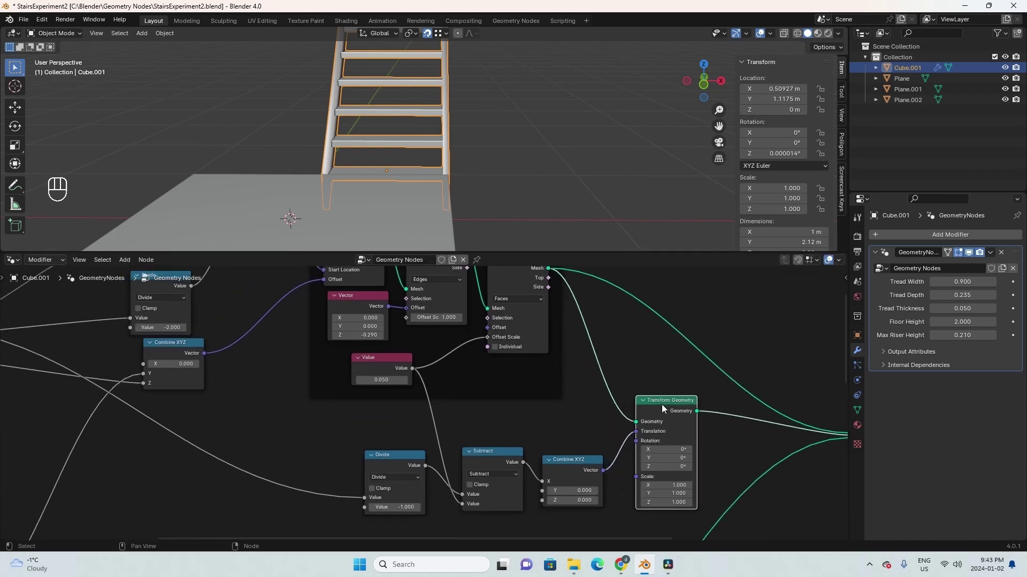
# - Select the Divide, Subtract and Combine XYZ nodes feeding Transform Geometry and examine how they offset the second stringer
pyautogui.scroll(4, 524, 425)
pyautogui.moveTo(524, 425); pyautogui.dragTo(636, 437, button='middle')
pyautogui.scroll(-3, 635, 437)
pyautogui.moveTo(636, 437); pyautogui.dragTo(568, 397, button='middle')
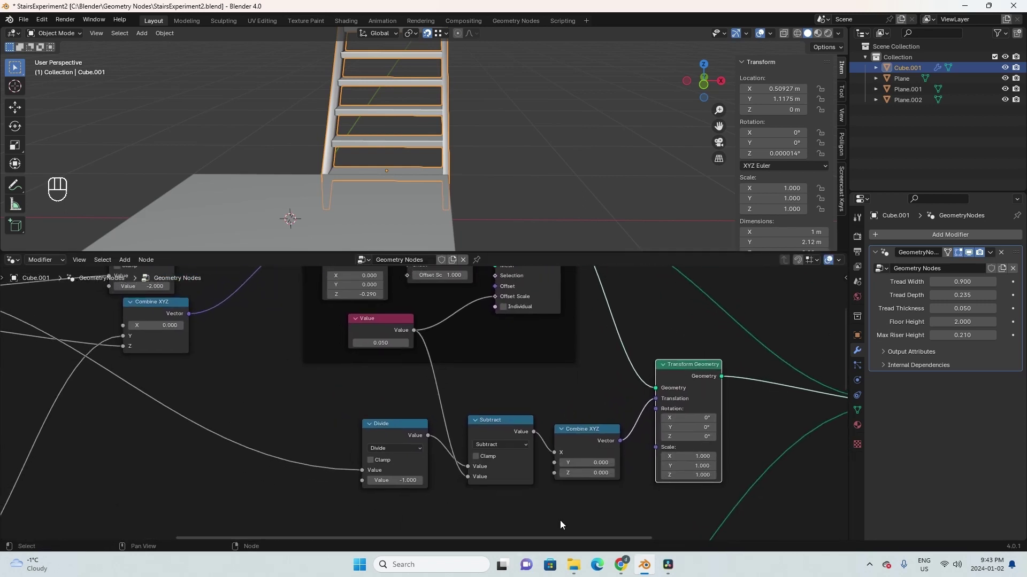
pyautogui.moveTo(596, 514); pyautogui.dragTo(375, 412)
pyautogui.scroll(2, 394, 165)
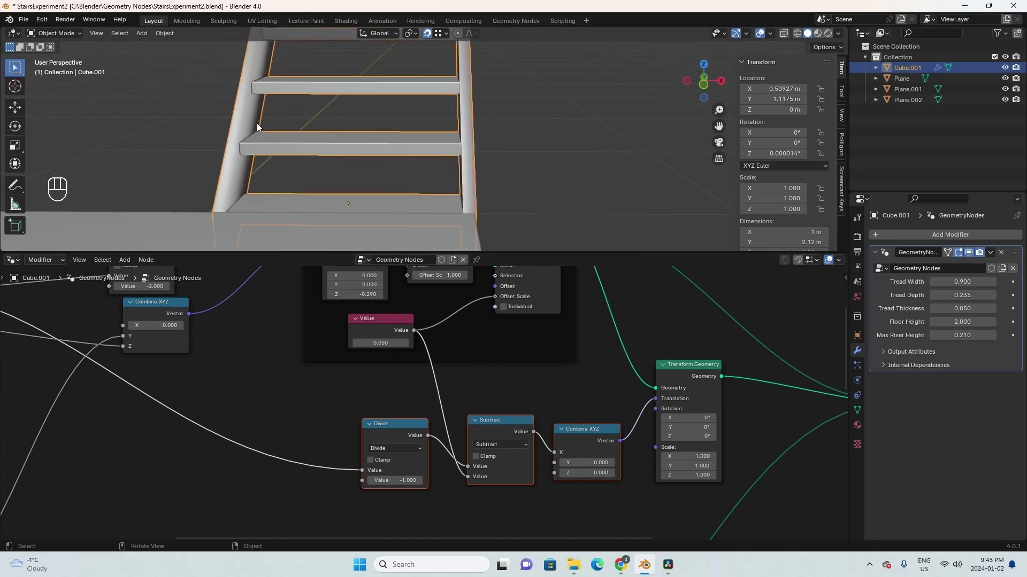
pyautogui.scroll(-2, 581, 393)
pyautogui.scroll(-2, 623, 401)
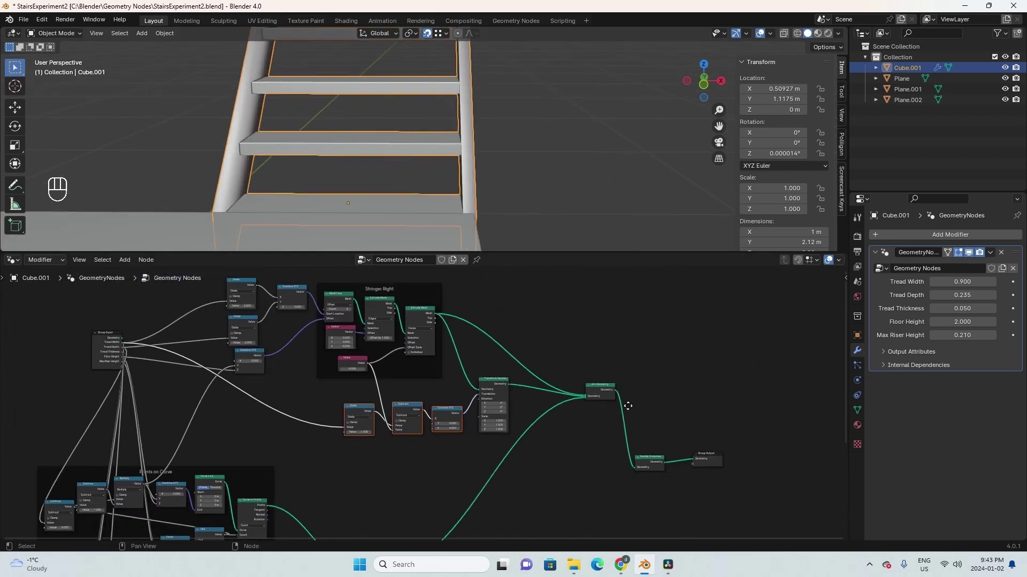
# - Examine the whole staircase between the two floors alongside the complete node tree
pyautogui.scroll(1, 650, 436)
pyautogui.scroll(-1, 651, 436)
pyautogui.scroll(-3, 406, 158)
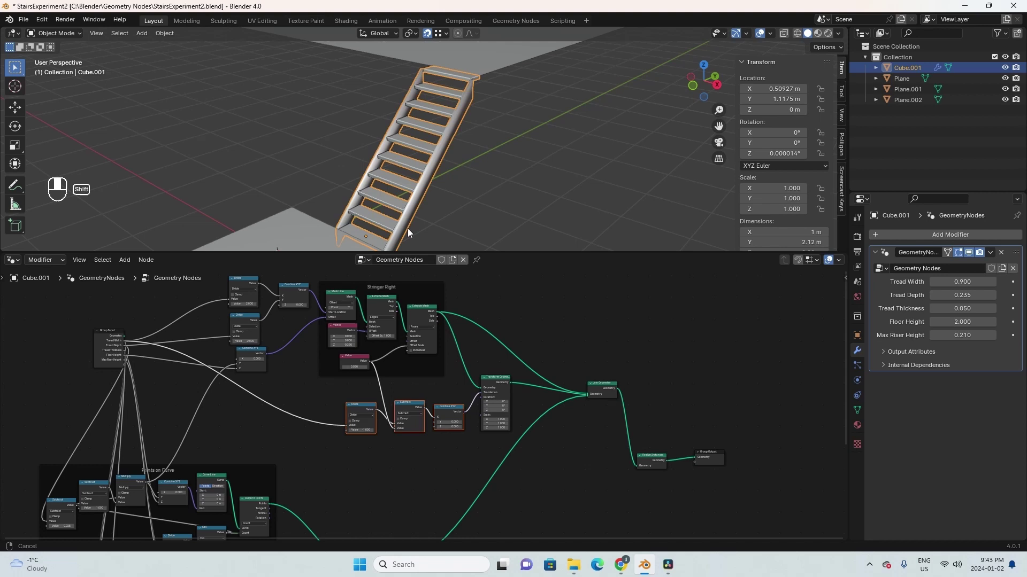
pyautogui.keyDown('shift'); pyautogui.moveTo(407, 228); pyautogui.dragTo(453, 178, button='middle'); pyautogui.keyUp('shift')
pyautogui.scroll(-1, 460, 153)
pyautogui.scroll(-2, 438, 175)
pyautogui.scroll(3, 399, 156)
pyautogui.scroll(-2, 447, 188)
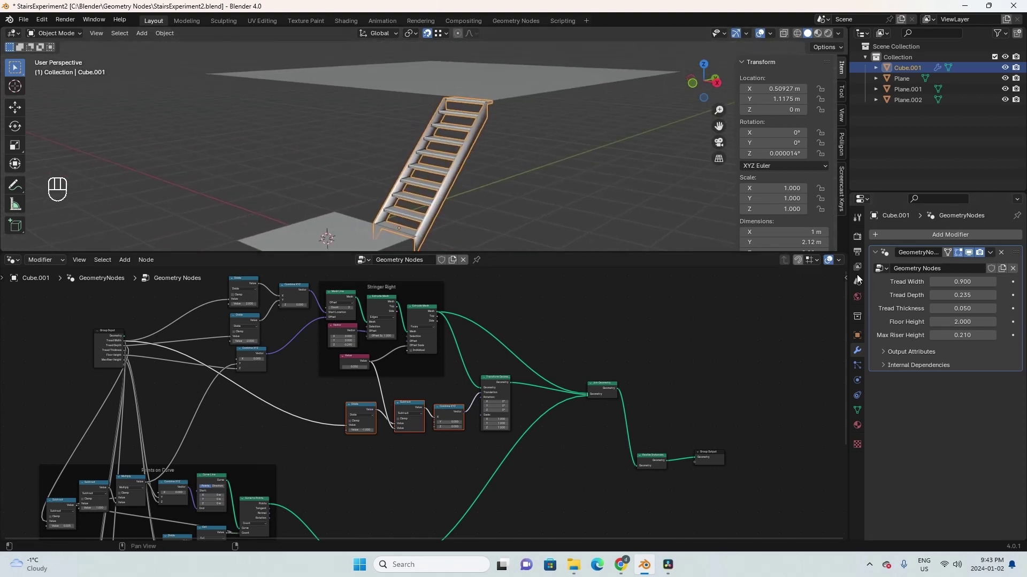
# - Try a Floor Height of 4.000 on the staircase modifier and inspect the taller flight
pyautogui.click(1019, 311)
pyautogui.scroll(-3, 486, 141)
pyautogui.keyDown('shift'); pyautogui.moveTo(485, 141); pyautogui.dragTo(484, 170, button='middle'); pyautogui.keyUp('shift')
pyautogui.moveTo(484, 170)
pyautogui.mouseDown(button='middle')
pyautogui.moveTo(498, 151)
pyautogui.moveTo(495, 129)
pyautogui.moveTo(496, 143)
pyautogui.moveTo(554, 145)
pyautogui.moveTo(486, 155)
pyautogui.moveTo(497, 163)
pyautogui.mouseUp(button='middle')
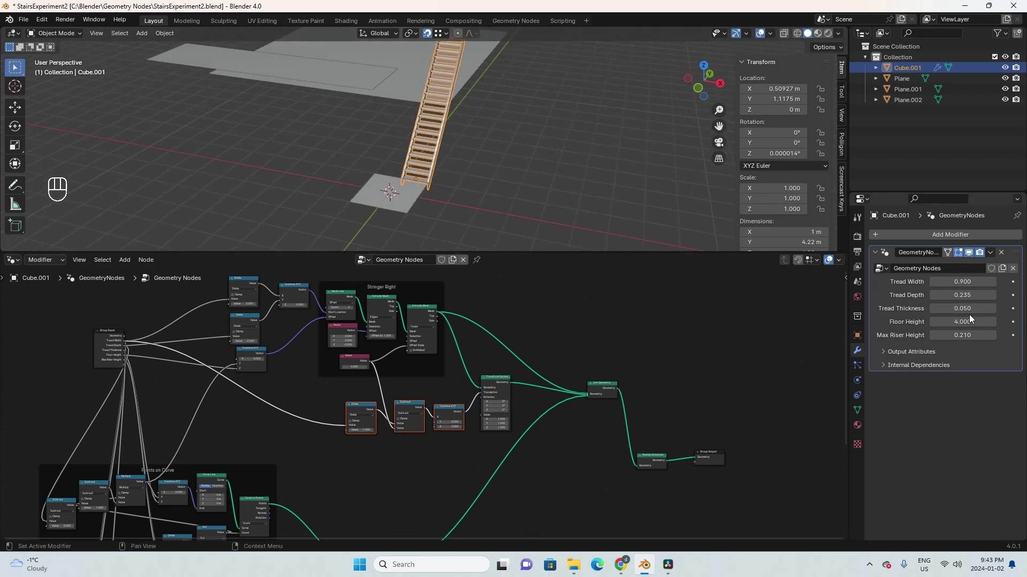
pyautogui.moveTo(444, 194); pyautogui.dragTo(445, 162, button='middle')
# - Duplicate the staircase and move the copy about -2.42 m along the X axis
pyautogui.hotkey('shift', 'd')
pyautogui.press('x')
pyautogui.click(328, 155)
pyautogui.moveTo(329, 155); pyautogui.dragTo(449, 142, button='middle')
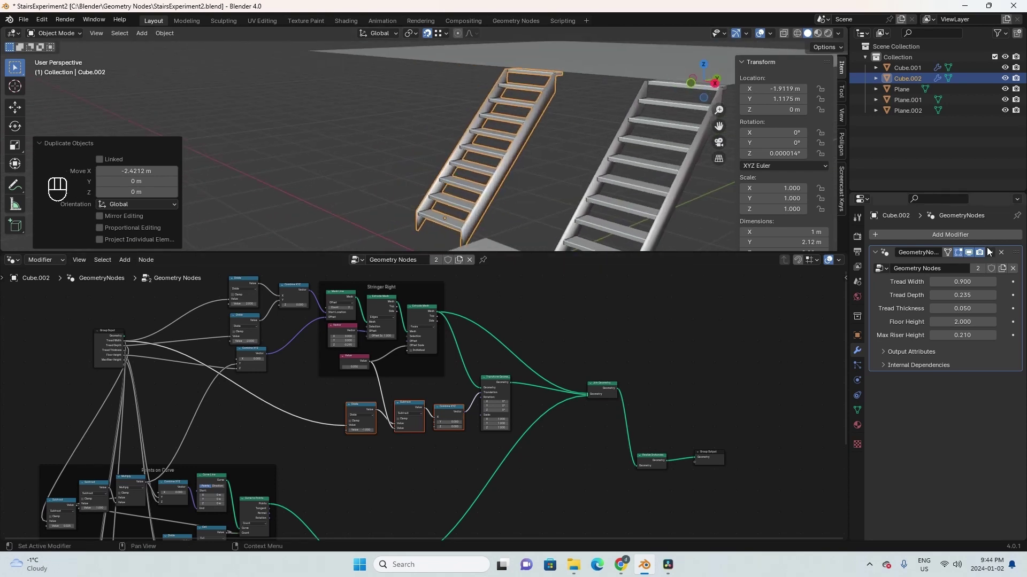
# - Apply the Geometry Nodes modifier on the duplicated staircase and open its mesh in Edit Mode
pyautogui.click(962, 266)
pyautogui.scroll(2, 508, 182)
pyautogui.scroll(-2, 508, 181)
pyautogui.keyDown('shift'); pyautogui.moveTo(507, 182); pyautogui.dragTo(578, 194, button='middle'); pyautogui.keyUp('shift')
pyautogui.press('Tab')
# - Select a loop on one of the lower treads and inspect the applied staircase as editable mesh
pyautogui.scroll(2, 505, 172)
pyautogui.scroll(3, 473, 185)
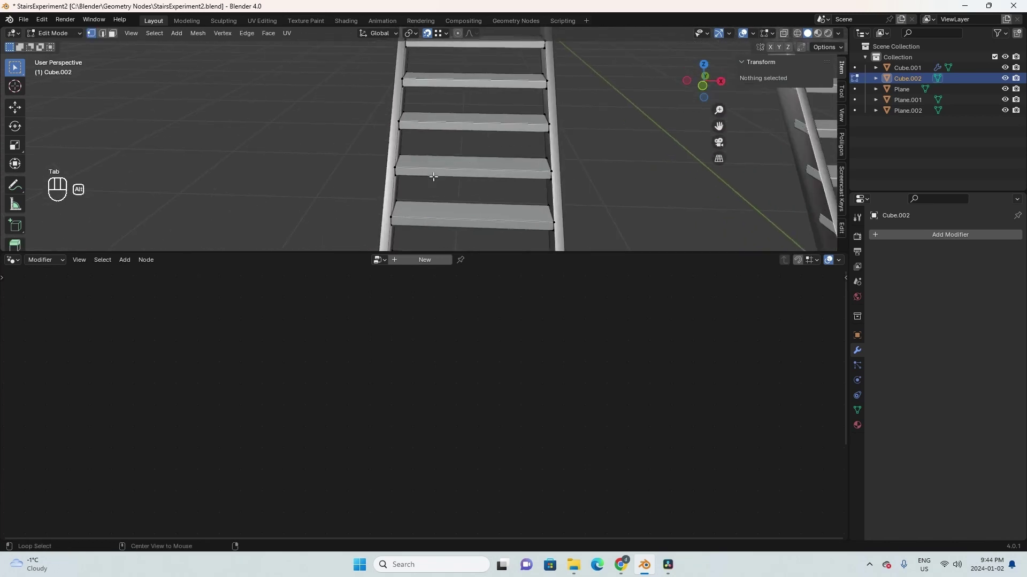
pyautogui.moveTo(435, 177); pyautogui.dragTo(565, 174, button='middle')
pyautogui.keyDown('alt'); pyautogui.click(453, 207); pyautogui.keyUp('alt')
pyautogui.moveTo(454, 206); pyautogui.dragTo(511, 166, button='middle')
pyautogui.scroll(-2, 491, 206)
pyautogui.press('f')
pyautogui.press('super')
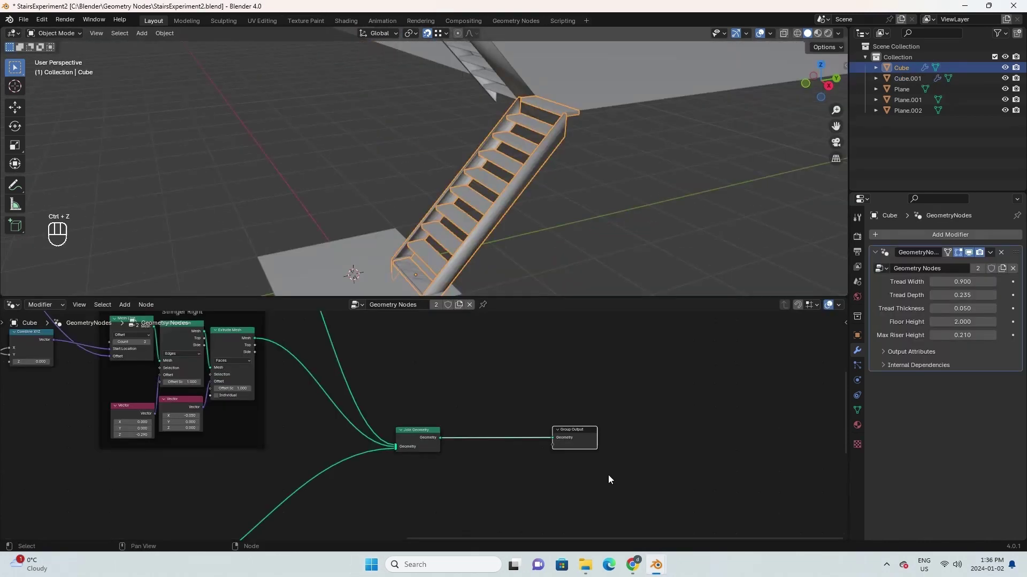
# - Insert a Realize Instances node between Join Geometry and Group Output so the treads become real geometry
pyautogui.scroll(1, 480, 223)
pyautogui.scroll(-2, 480, 223)
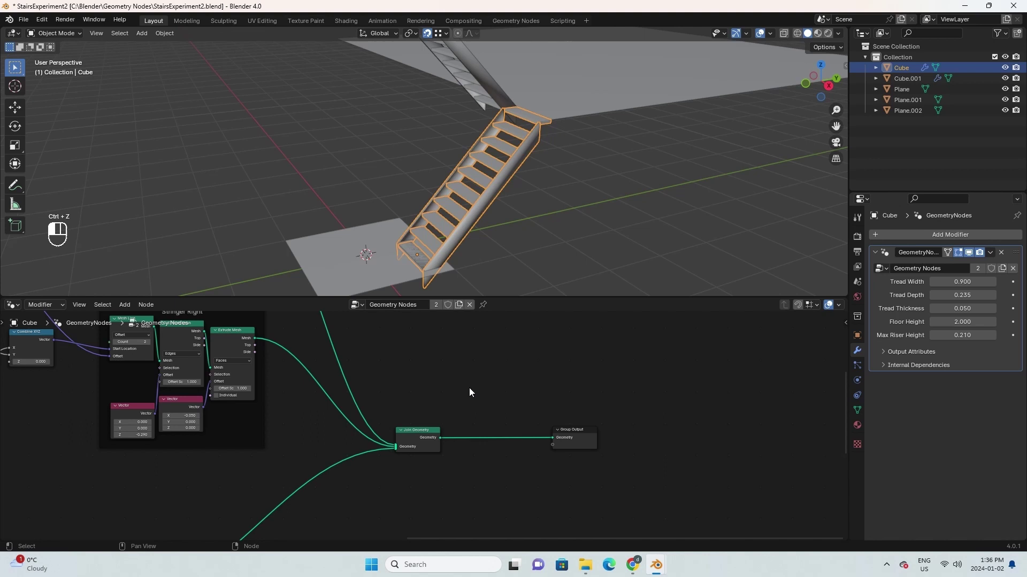
pyautogui.scroll(3, 470, 393)
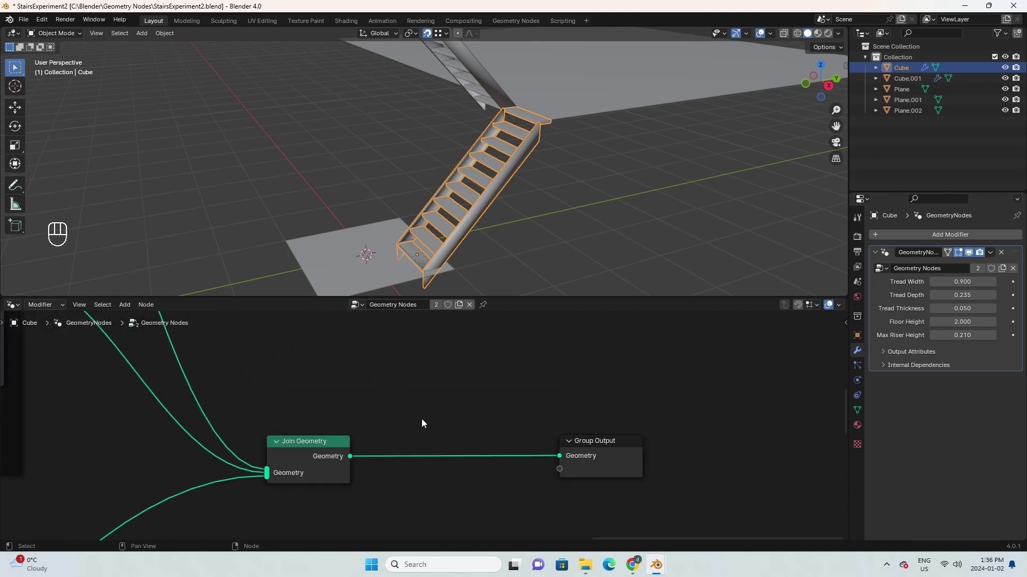
pyautogui.hotkey('shift', 'a')
pyautogui.click(384, 332)
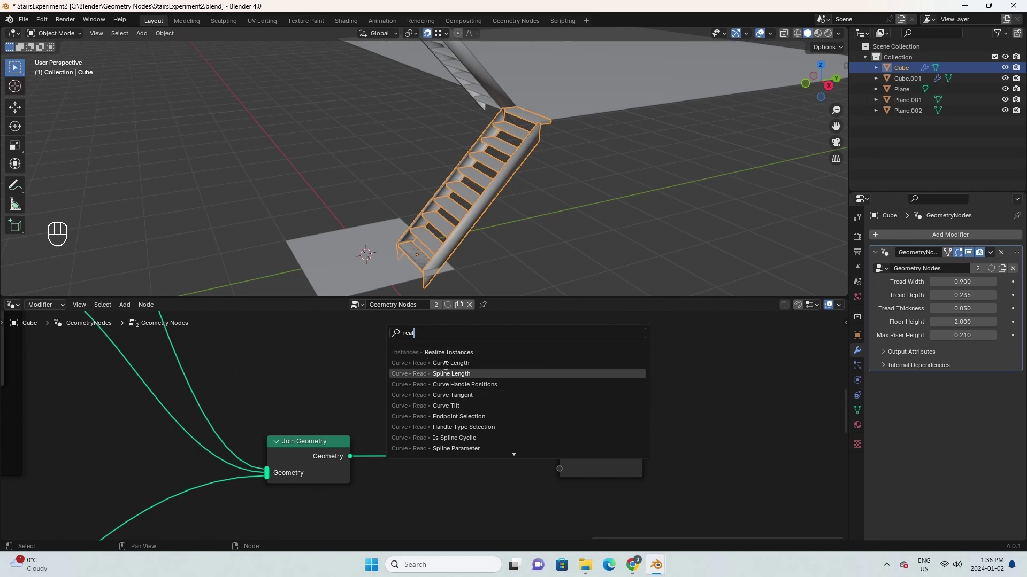
pyautogui.click(442, 356)
pyautogui.click(399, 442)
pyautogui.moveTo(375, 387); pyautogui.dragTo(466, 439, button='middle')
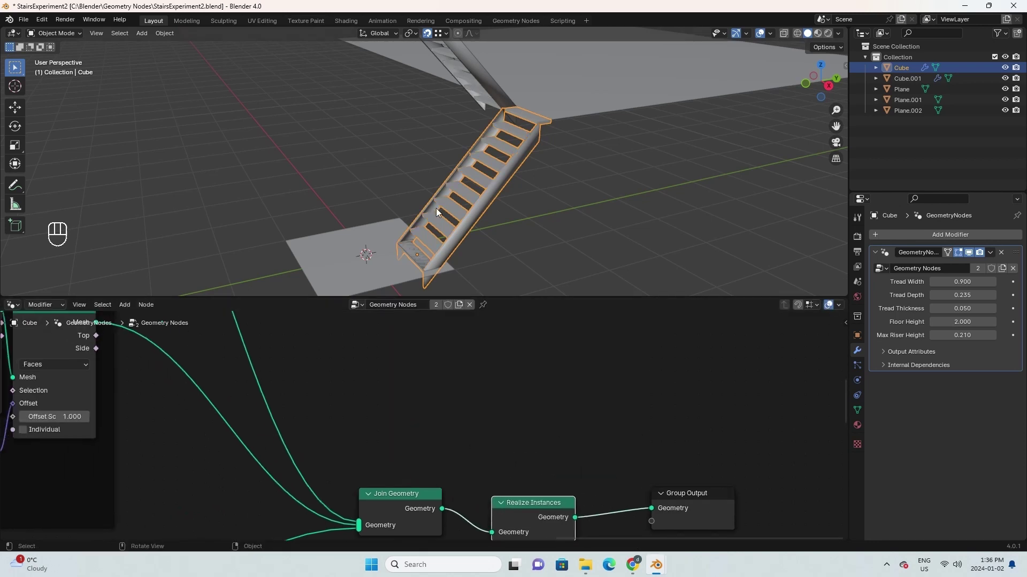
pyautogui.moveTo(435, 207); pyautogui.dragTo(465, 224, button='middle')
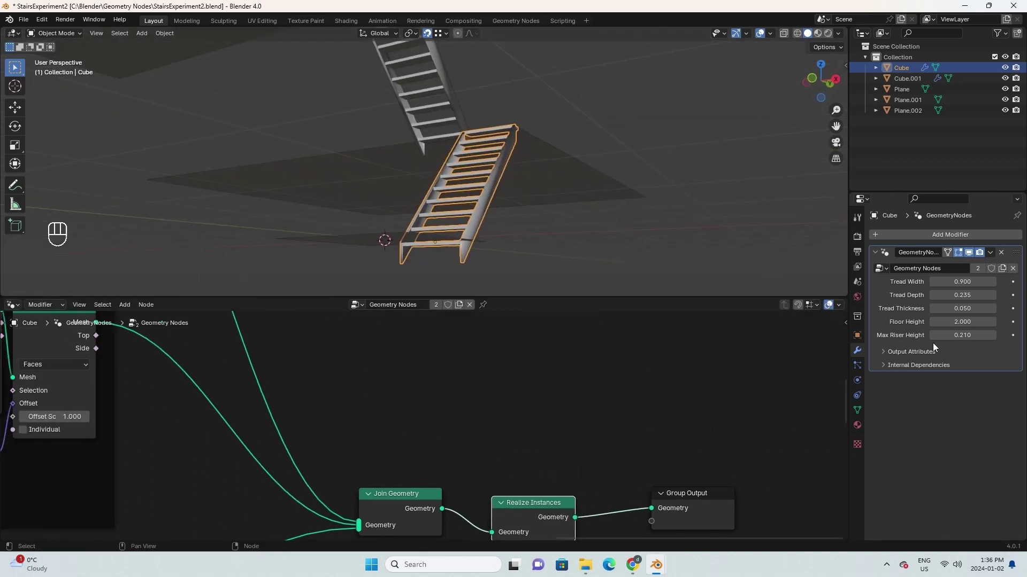